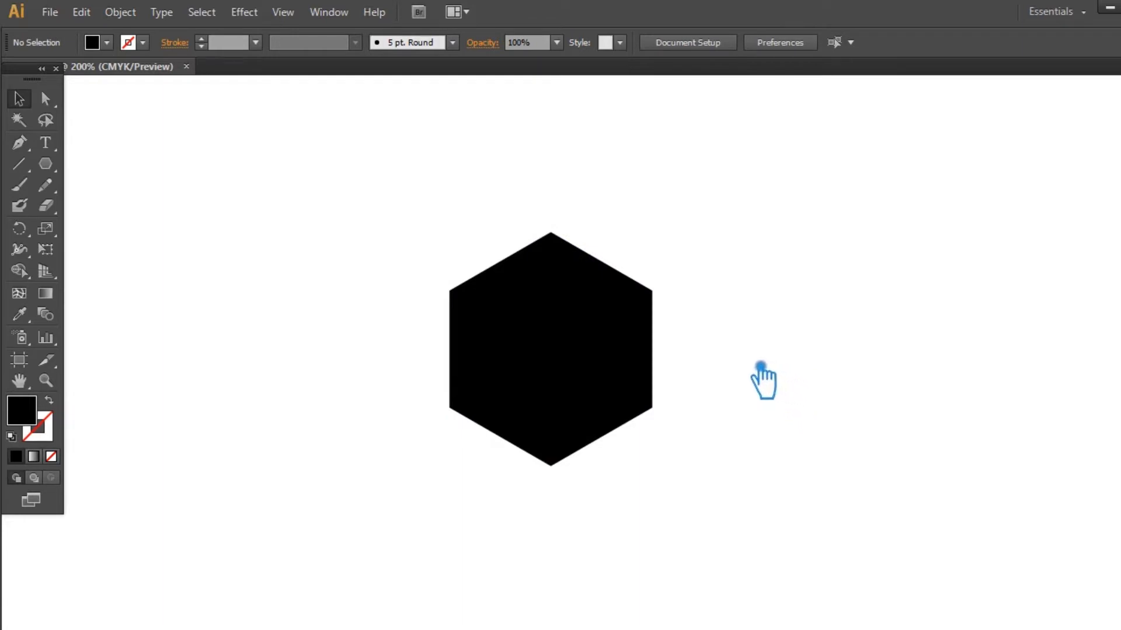
Activate the Rectangle tool and set the default fill colour to dark grey.
{"action": "left_click_drag", "start_coordinate": [46, 164], "coordinate": [100, 164]}
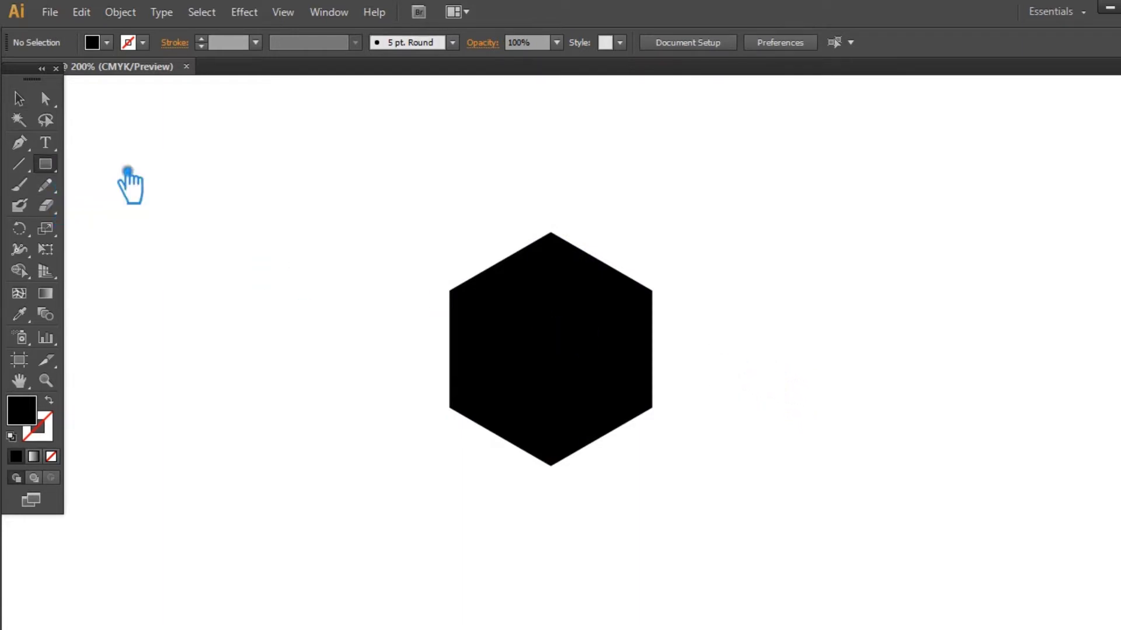
{"action": "double_click", "coordinate": [32, 419]}
{"action": "left_click", "coordinate": [397, 305]}
{"action": "left_click", "coordinate": [776, 147]}
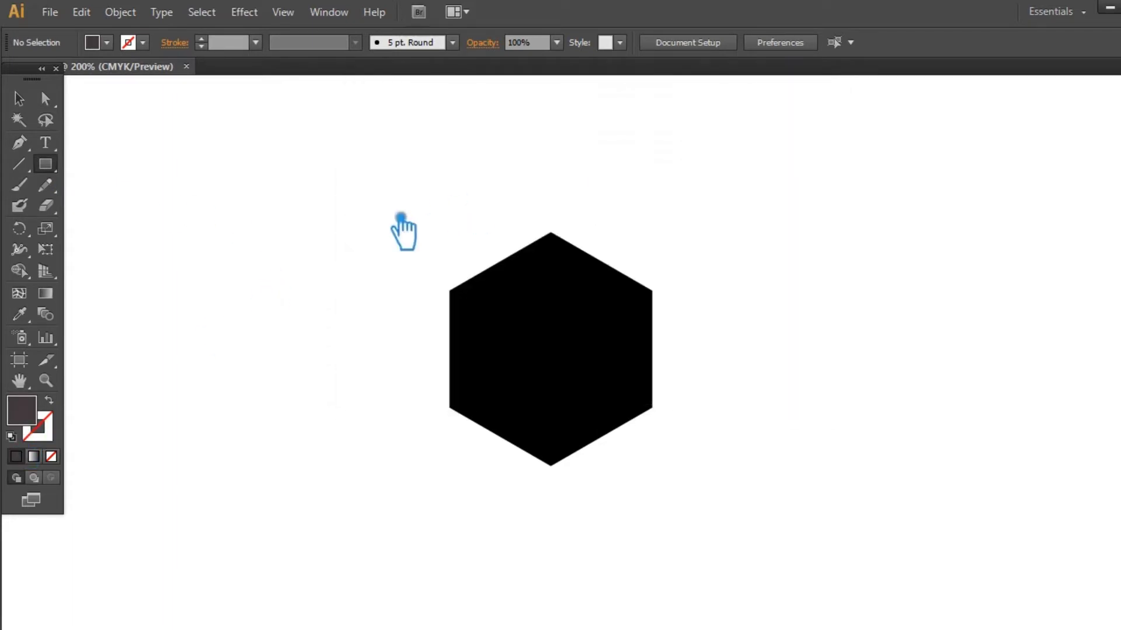
Swap the hexagon's black fill to its stroke and set the stroke weight to 14 pt.
{"action": "left_click", "coordinate": [19, 99]}
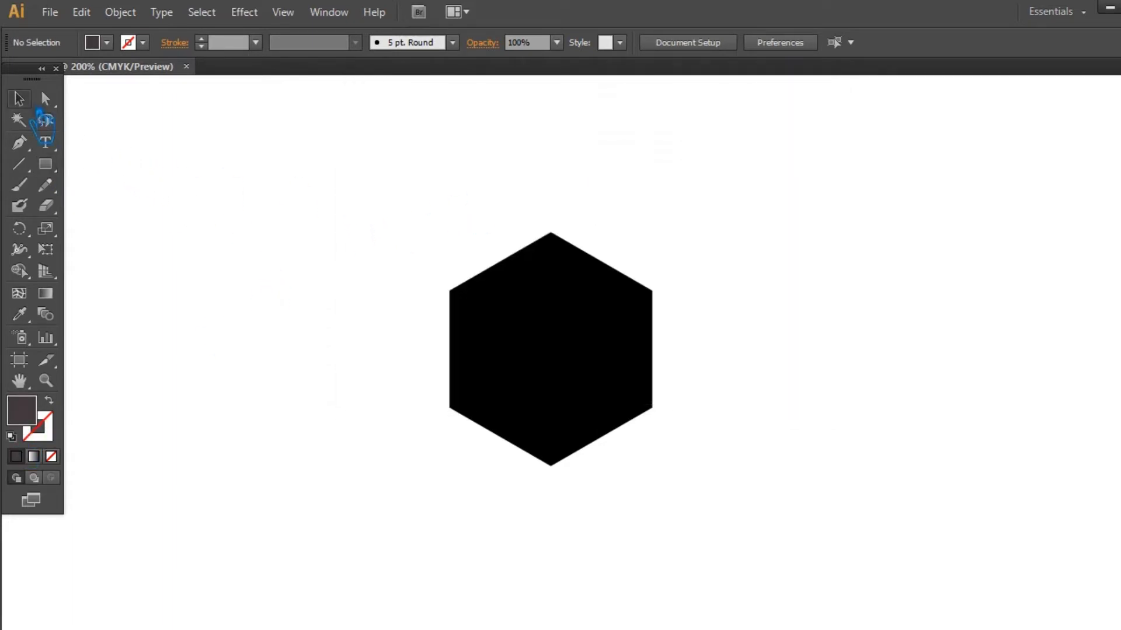
{"action": "left_click", "coordinate": [595, 325]}
{"action": "left_click", "coordinate": [51, 402]}
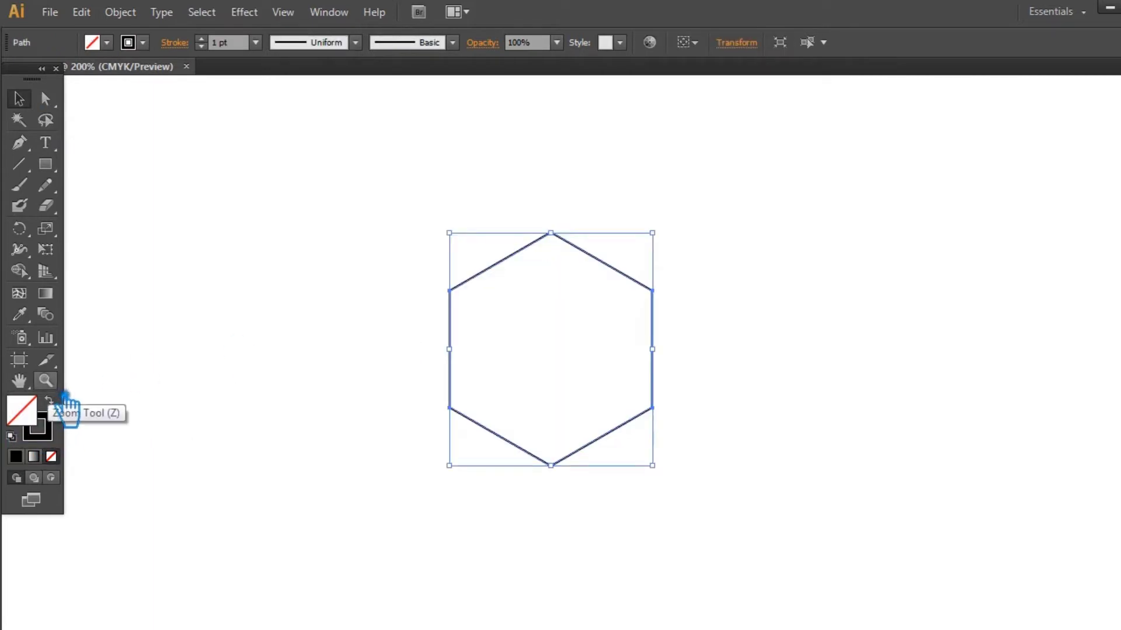
{"action": "left_click", "coordinate": [256, 42]}
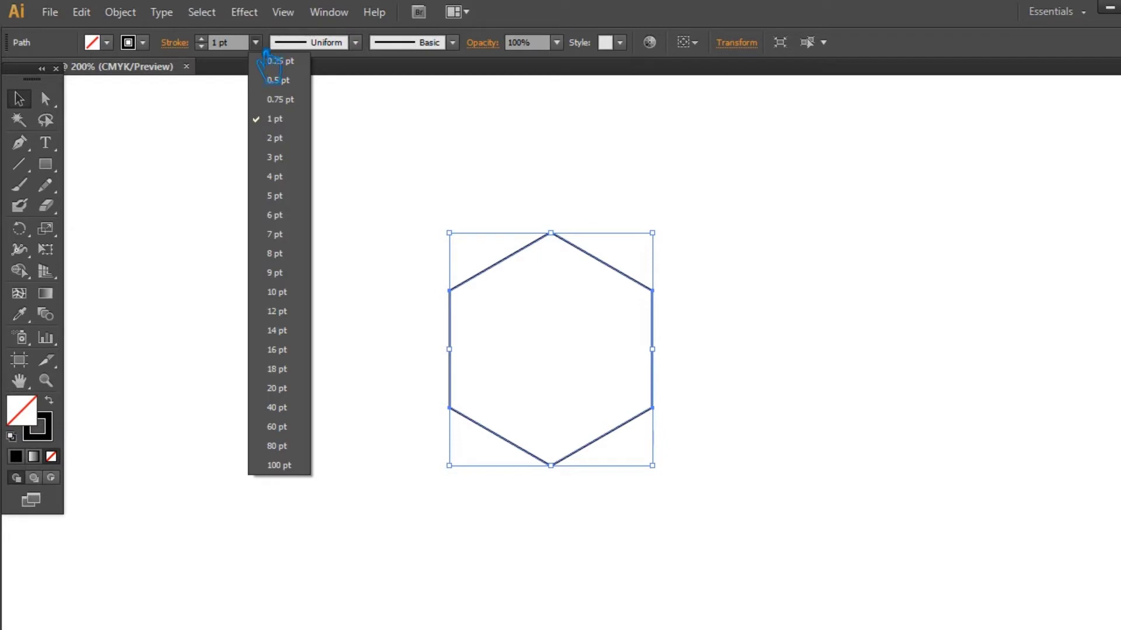
{"action": "left_click", "coordinate": [280, 310]}
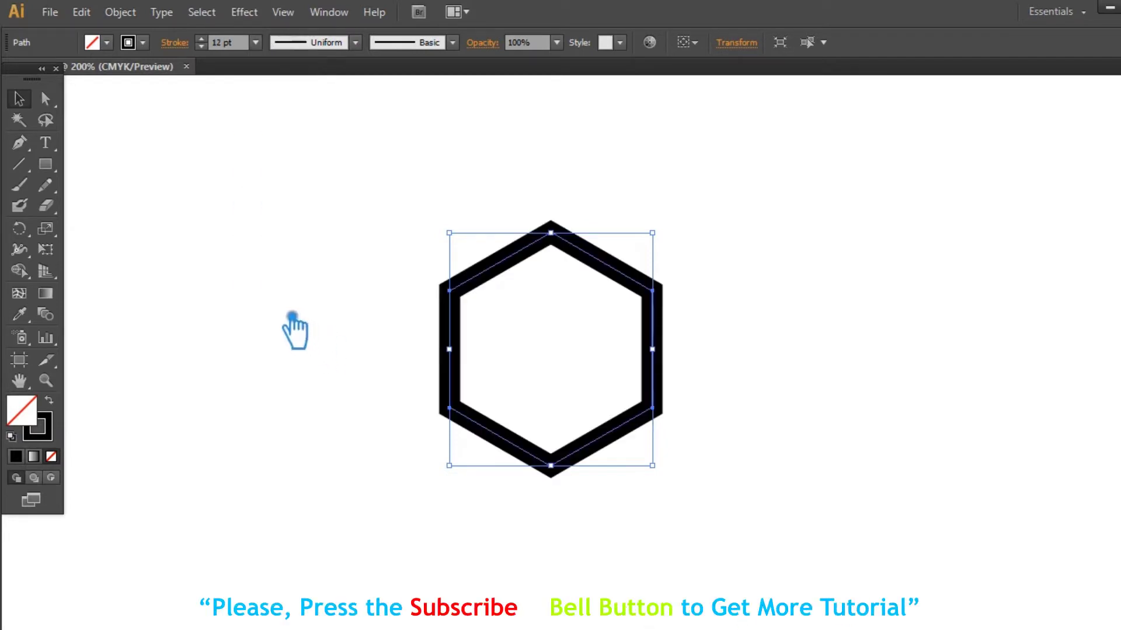
{"action": "left_click", "coordinate": [256, 42]}
{"action": "left_click", "coordinate": [285, 338]}
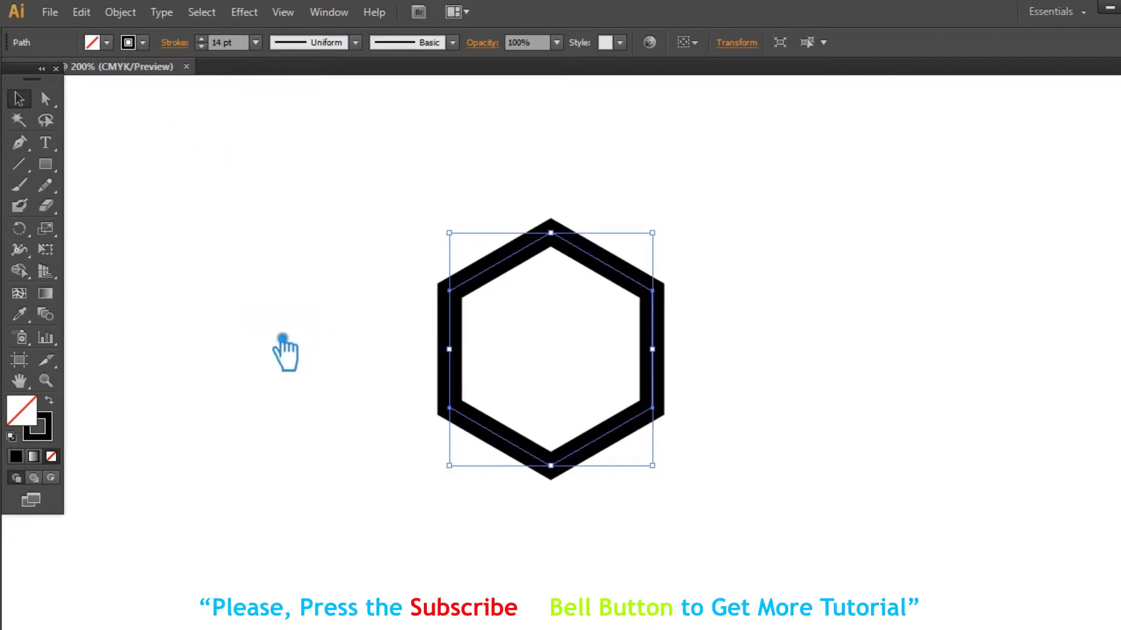
{"action": "left_click", "coordinate": [231, 297]}
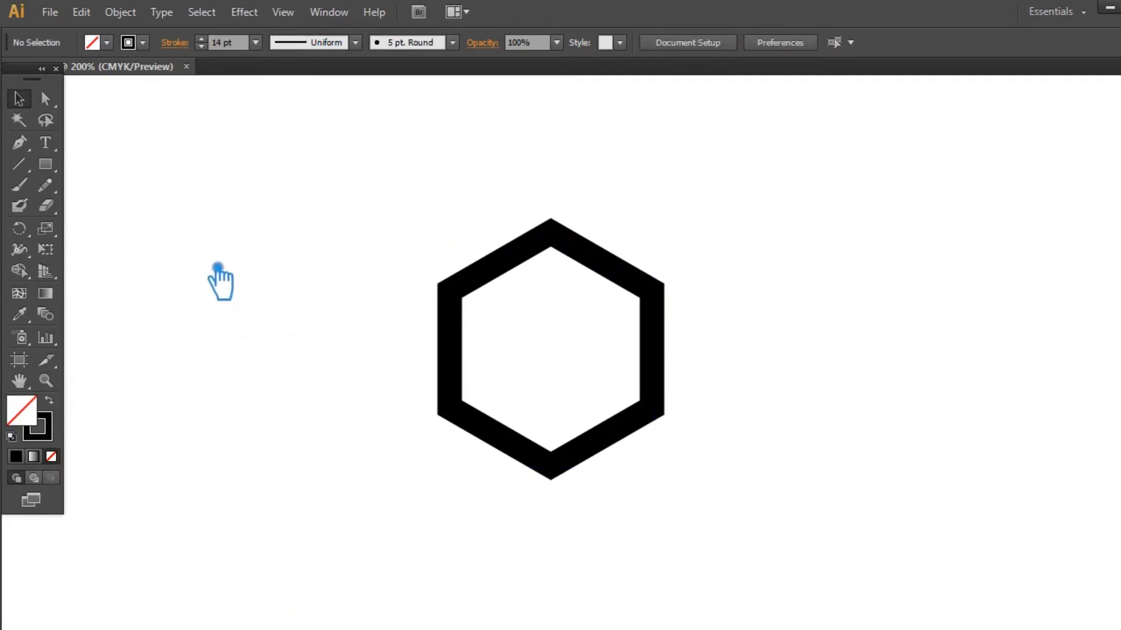
Draw a diagonal line between the hexagon's upper-left and lower-right corners and lengthen it past both sides.
{"action": "left_click", "coordinate": [29, 170]}
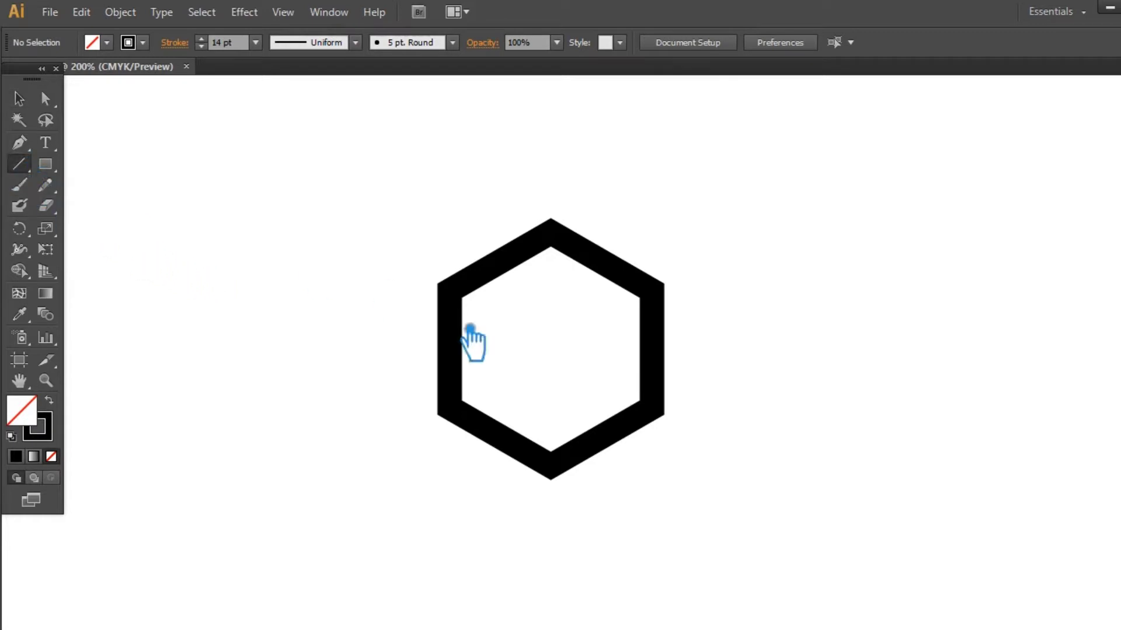
{"action": "mouse_move", "coordinate": [465, 298]}
{"action": "left_mouse_down"}
{"action": "mouse_move", "coordinate": [681, 432]}
{"action": "mouse_move", "coordinate": [670, 428]}
{"action": "left_mouse_up"}
{"action": "left_click", "coordinate": [19, 98]}
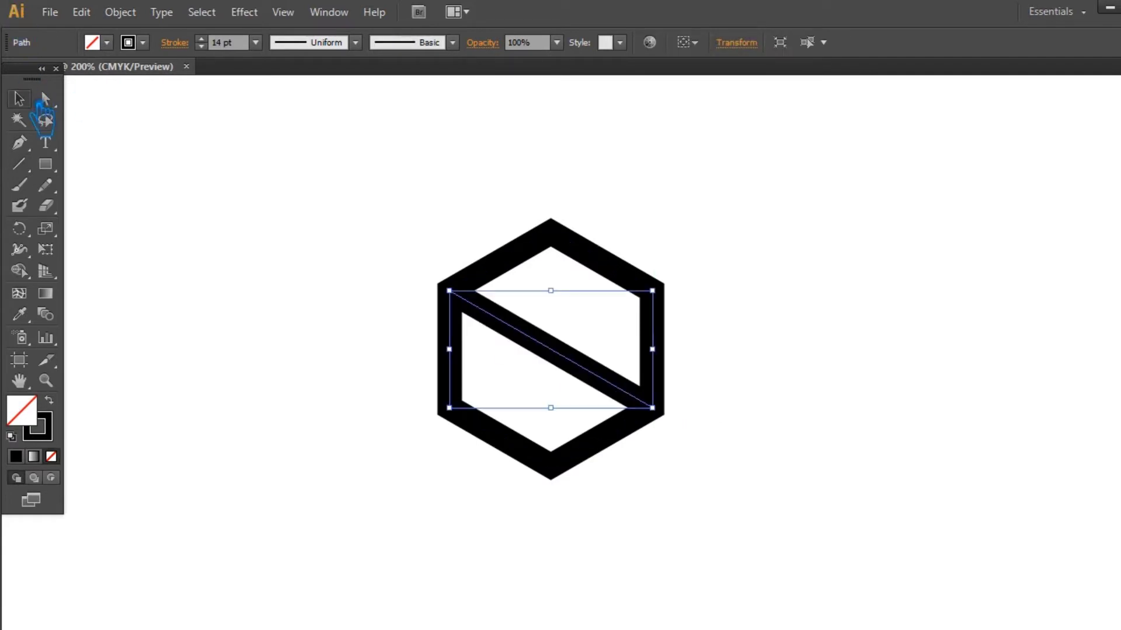
{"action": "left_click_drag", "start_coordinate": [652, 291], "coordinate": [745, 247]}
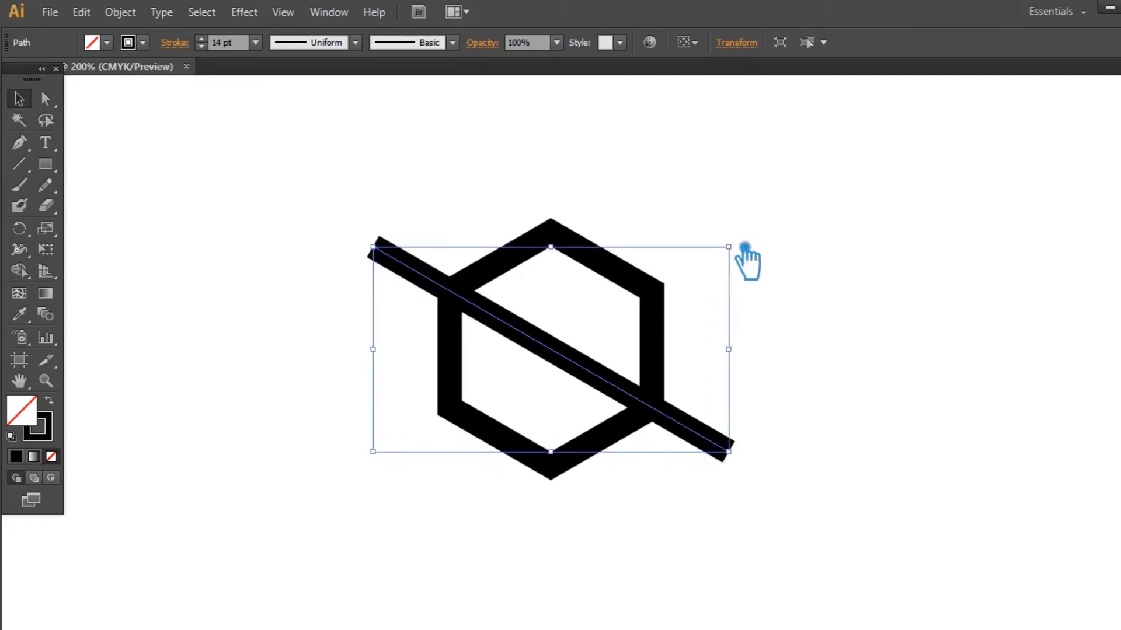
Nudge the diagonal line left and down until it crosses the hexagon's left side and lower-right edge.
{"action": "key", "text": "Left"}
{"action": "key", "text": "Left"}
{"action": "key", "text": "Left"}
{"action": "key", "text": "Left"}
{"action": "key", "text": "Left"}
{"action": "key", "text": "Left"}
{"action": "key", "text": "Left"}
{"action": "key", "text": "Left"}
{"action": "key", "text": "Left"}
{"action": "key", "text": "Left"}
{"action": "key", "text": "Left"}
{"action": "key", "text": "Left"}
{"action": "key", "text": "Left"}
{"action": "key", "text": "Left"}
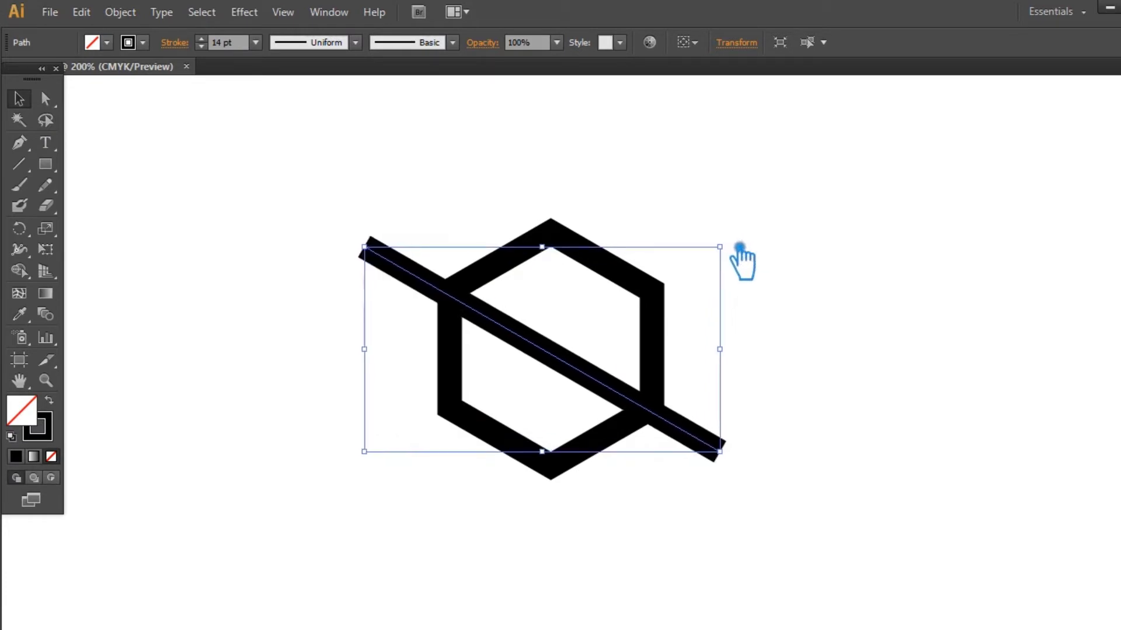
{"action": "key", "text": "Left"}
{"action": "key", "text": "Left"}
{"action": "key", "text": "Left"}
{"action": "key", "text": "Left"}
{"action": "key", "text": "Left"}
{"action": "key", "text": "Left"}
{"action": "key", "text": "Left"}
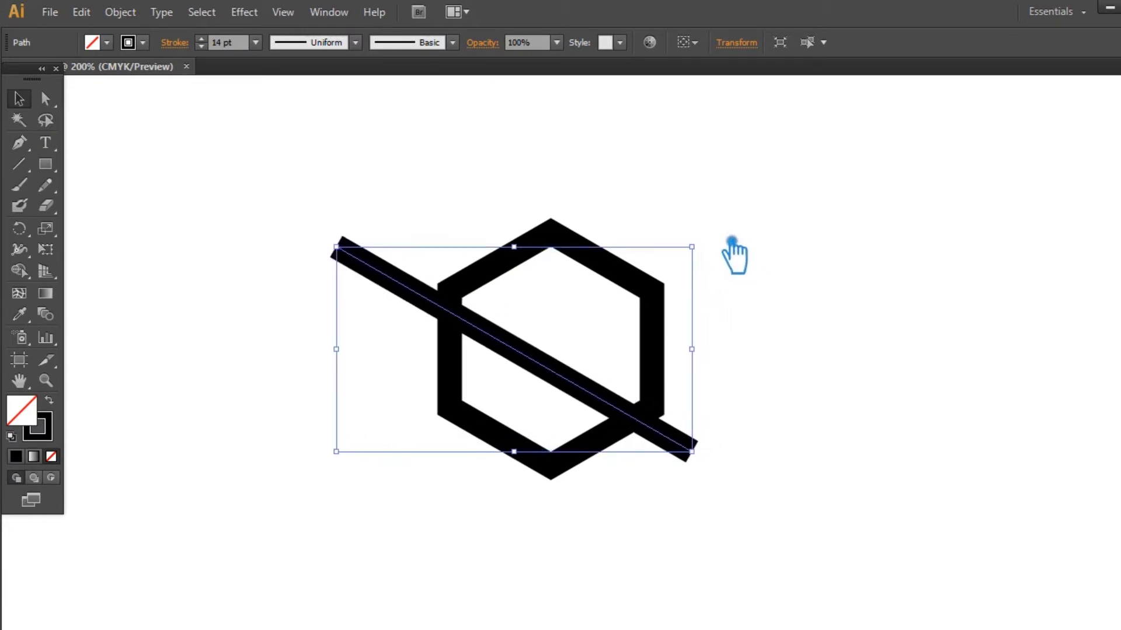
{"action": "key", "text": "Down"}
{"action": "key", "text": "Down"}
{"action": "key", "text": "Down"}
{"action": "key", "text": "Down"}
{"action": "key", "text": "Down"}
{"action": "key", "text": "Down"}
{"action": "key", "text": "Down"}
{"action": "key", "text": "Down"}
{"action": "key", "text": "Down"}
{"action": "key", "text": "Down"}
{"action": "key", "text": "Down"}
{"action": "key", "text": "Down"}
{"action": "key", "text": "Down"}
{"action": "key", "text": "Down"}
{"action": "key", "text": "Down"}
{"action": "key", "text": "Down"}
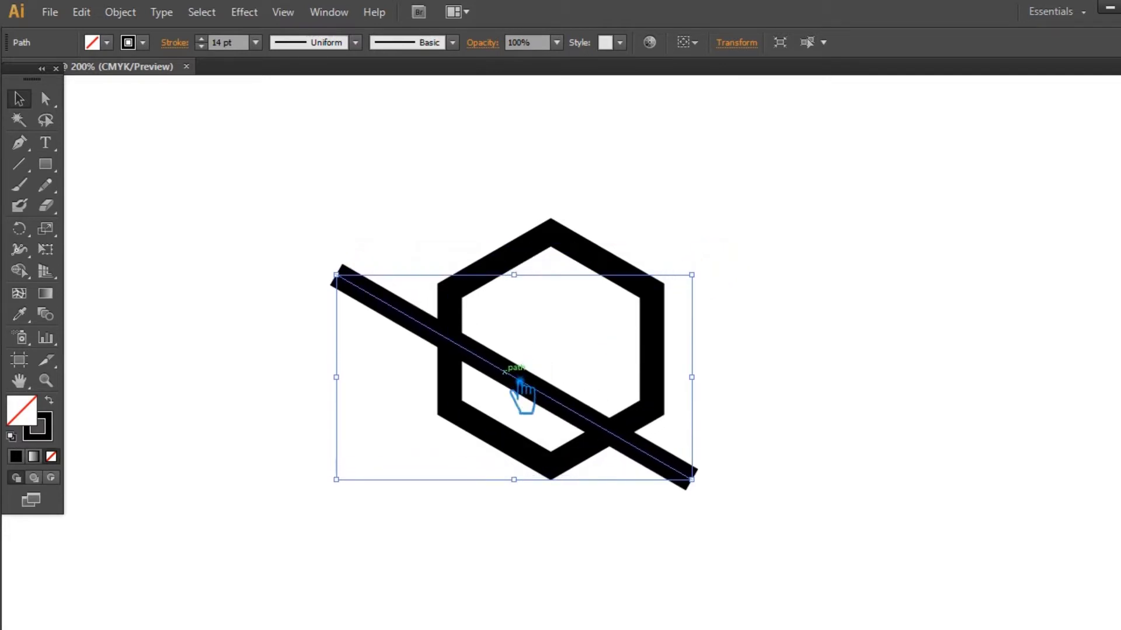
Duplicate the diagonal line as a parallel copy above it and nudge both lines slightly to the right.
{"action": "left_click_drag", "start_coordinate": [518, 381], "coordinate": [565, 317]}
{"action": "left_click_drag", "start_coordinate": [769, 523], "coordinate": [701, 344]}
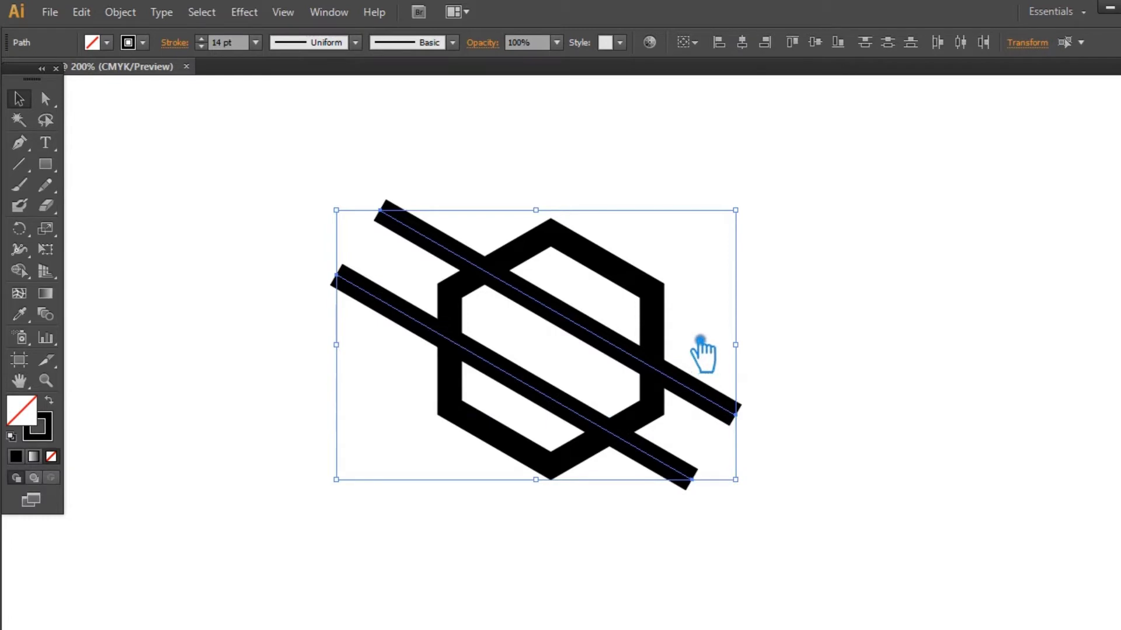
{"action": "key", "text": "Right"}
{"action": "key", "text": "Right"}
{"action": "key", "text": "Right"}
{"action": "key", "text": "Right"}
{"action": "key", "text": "Right"}
{"action": "key", "text": "Right"}
{"action": "key", "text": "Right"}
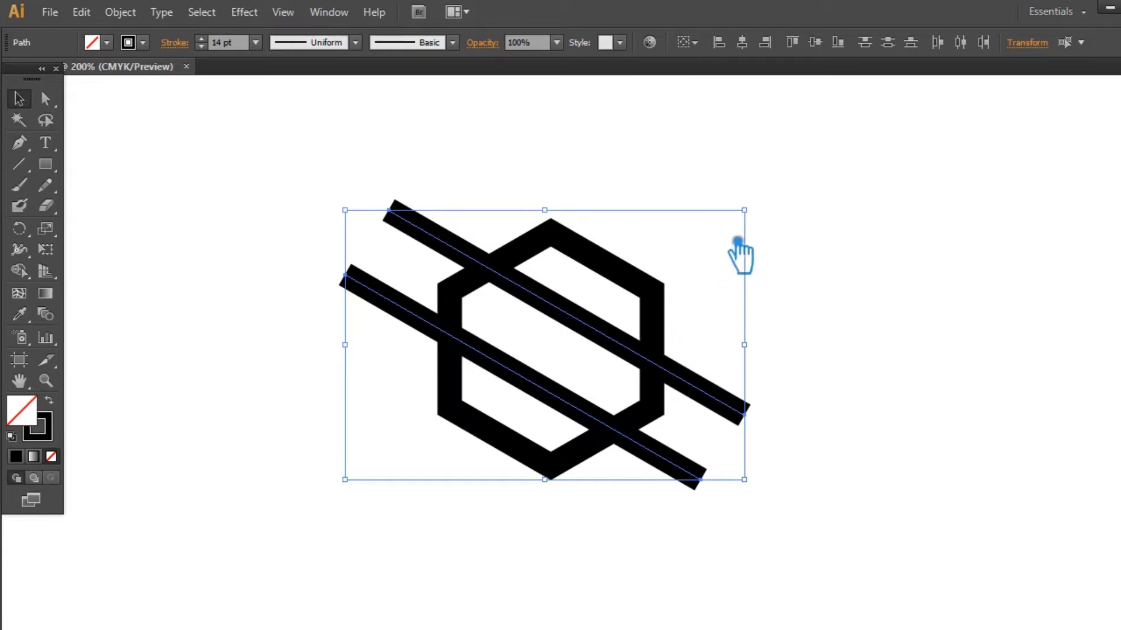
Scale the two diagonal lines down slightly and centre them horizontally and vertically with the hexagon.
{"action": "left_click_drag", "start_coordinate": [762, 216], "coordinate": [738, 235]}
{"action": "key", "text": "ctrl+a"}
{"action": "left_click", "coordinate": [742, 42]}
{"action": "left_click", "coordinate": [816, 42]}
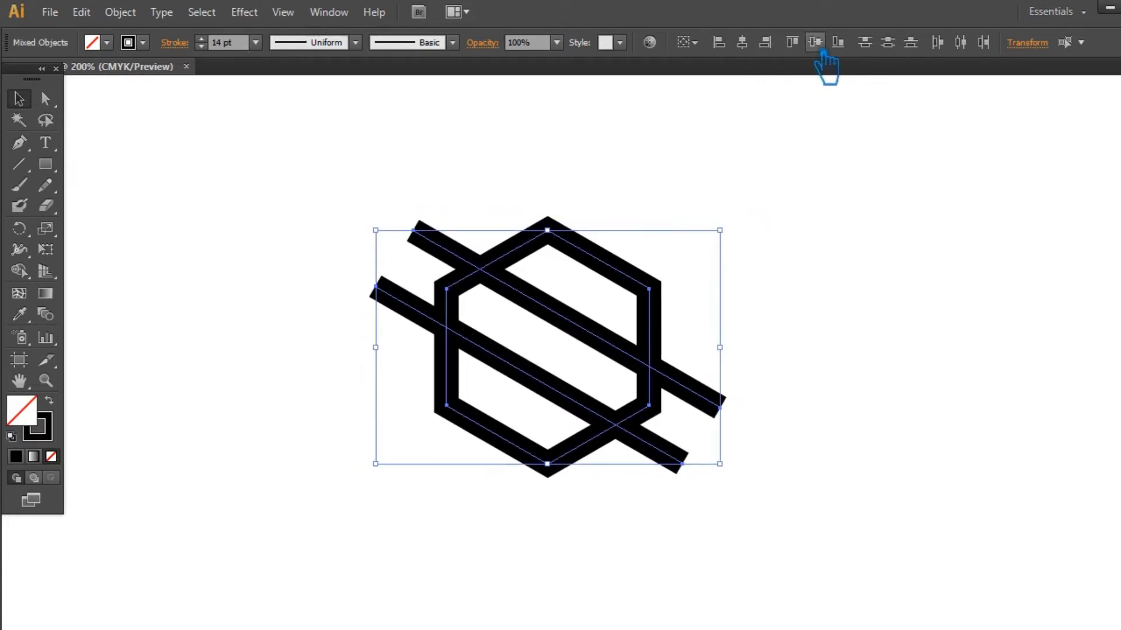
{"action": "left_click", "coordinate": [803, 429]}
Expand the hexagon and both diagonal lines into filled shapes and divide them with Pathfinder.
{"action": "left_click_drag", "start_coordinate": [753, 525], "coordinate": [396, 157]}
{"action": "key", "text": "ctrl+shift+F9"}
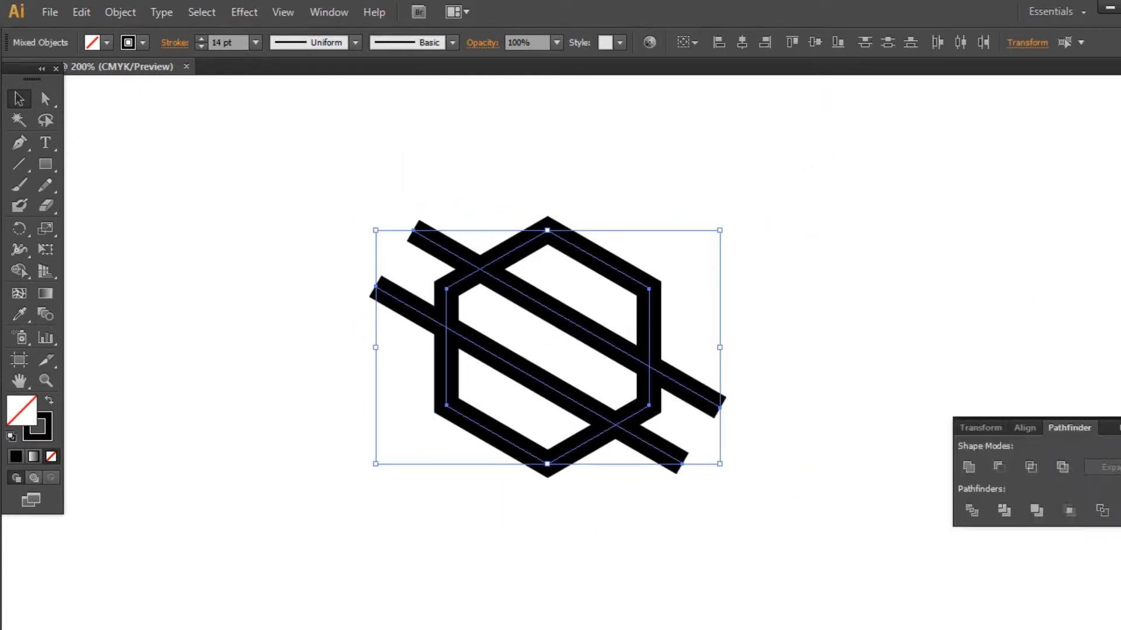
{"action": "left_click", "coordinate": [144, 14]}
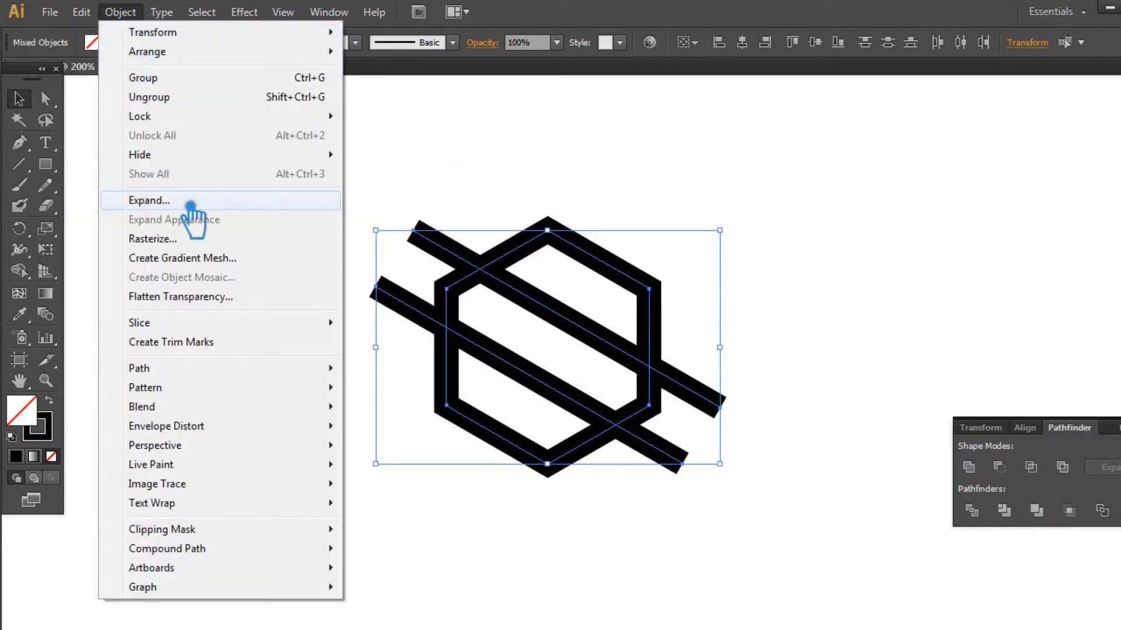
{"action": "left_click", "coordinate": [190, 202]}
{"action": "left_click", "coordinate": [849, 378]}
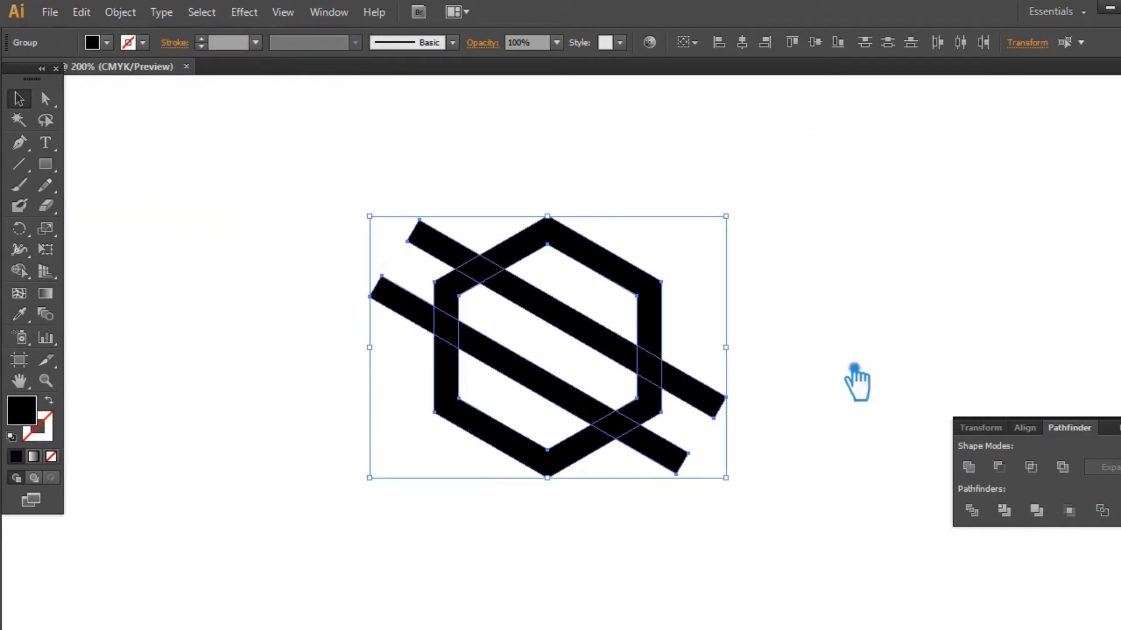
{"action": "left_click", "coordinate": [990, 528]}
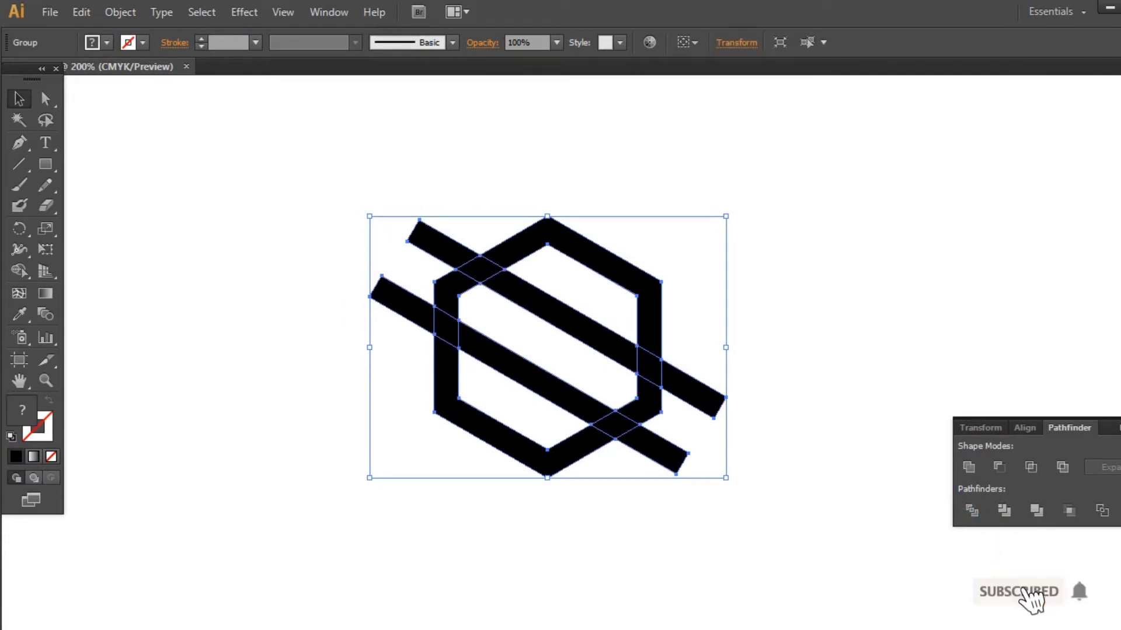
Ungroup the divided pieces of the hexagon and lines and clear the selection.
{"action": "left_click", "coordinate": [475, 345]}
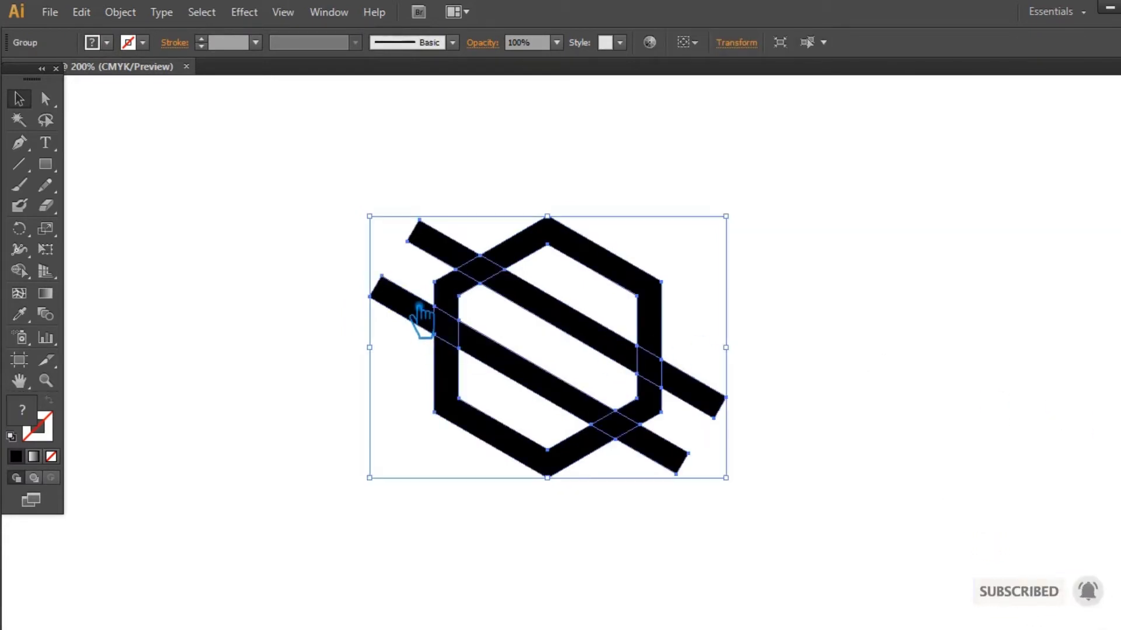
{"action": "right_click", "coordinate": [420, 318]}
{"action": "left_click", "coordinate": [461, 401]}
{"action": "left_click", "coordinate": [380, 338]}
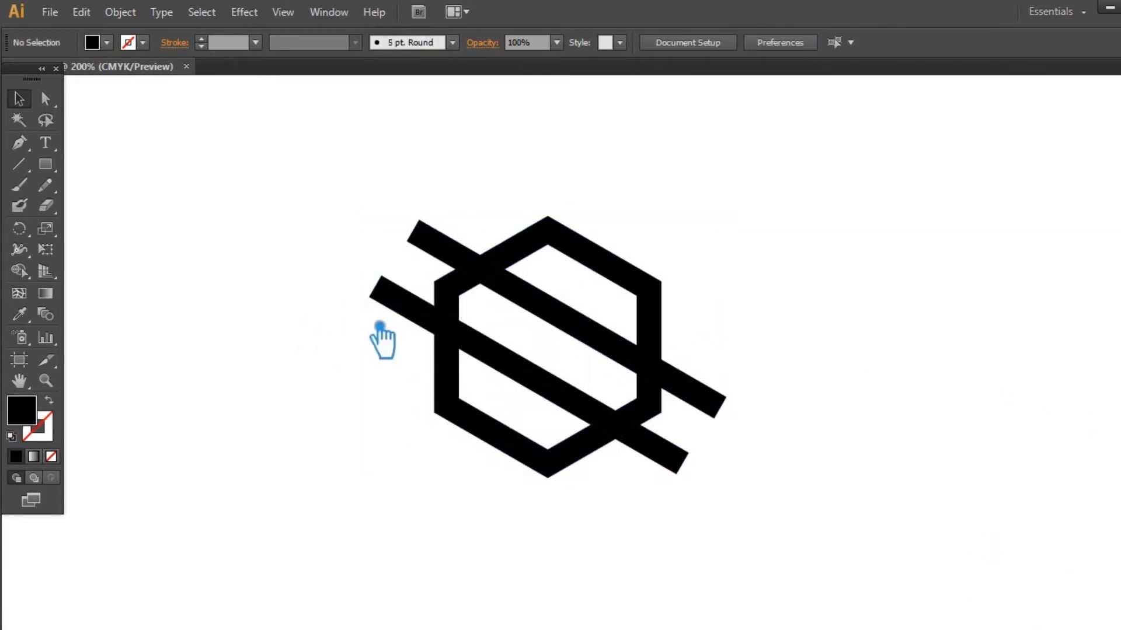
Unite the lower line's overlap on the hexagon's left side with the adjoining line segment inside the hexagon.
{"action": "left_click", "coordinate": [462, 340]}
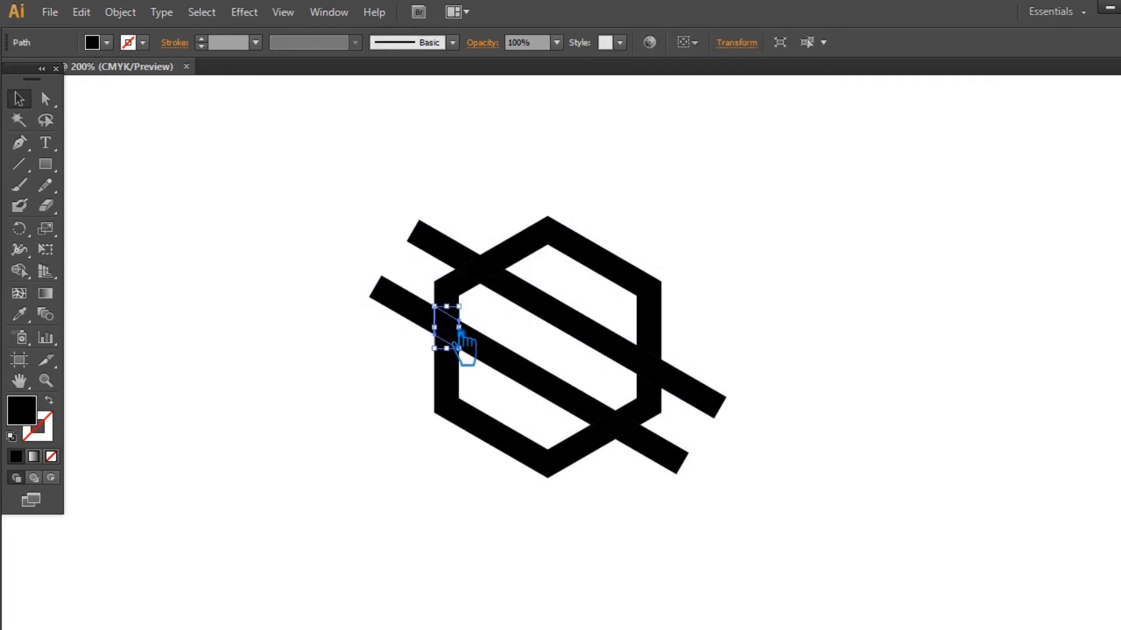
{"action": "left_click", "coordinate": [519, 373], "text": "shift"}
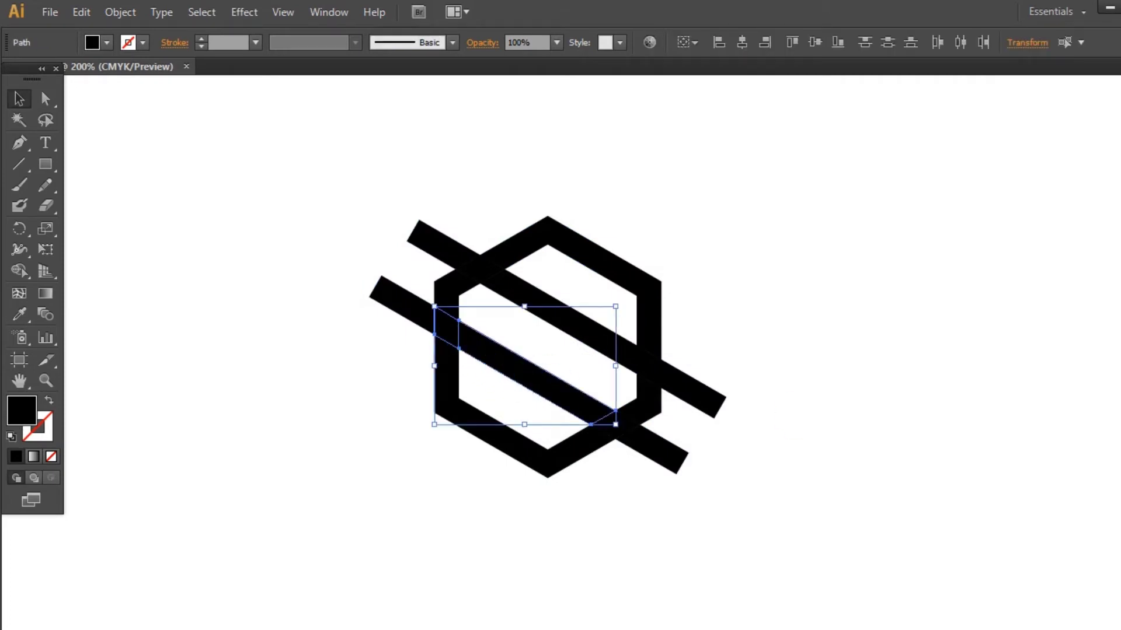
{"action": "key", "text": "ctrl+shift+F9"}
{"action": "left_click", "coordinate": [972, 469]}
{"action": "key", "text": "ctrl+shift+F9"}
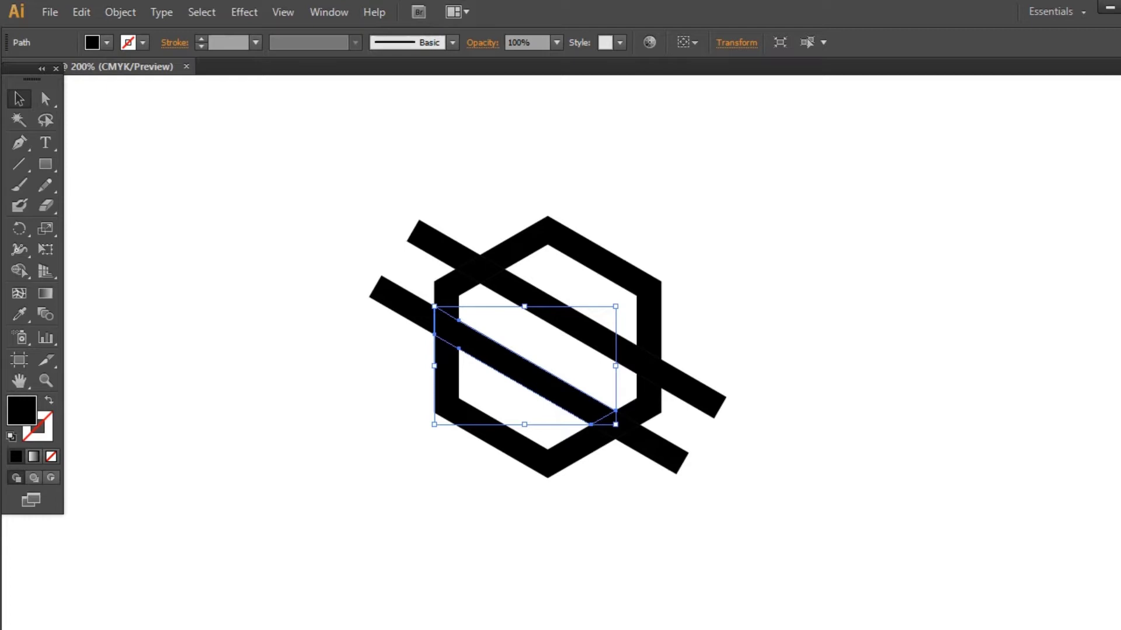
Delete the end piece of the lower line that sticks out past the hexagon's lower-right edge.
{"action": "left_click", "coordinate": [863, 325]}
{"action": "left_click", "coordinate": [671, 462]}
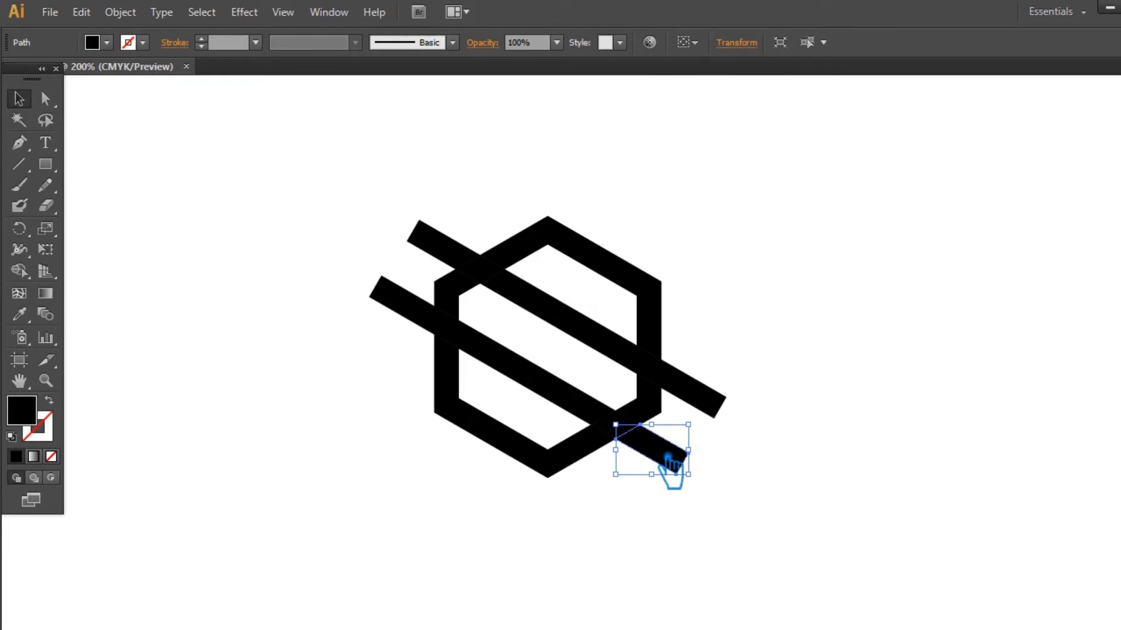
{"action": "key", "text": "Delete"}
Offset the path of the diamond-shaped overlap on the hexagon's lower-right edge by 0.1 in with miter joins.
{"action": "left_click", "coordinate": [631, 430]}
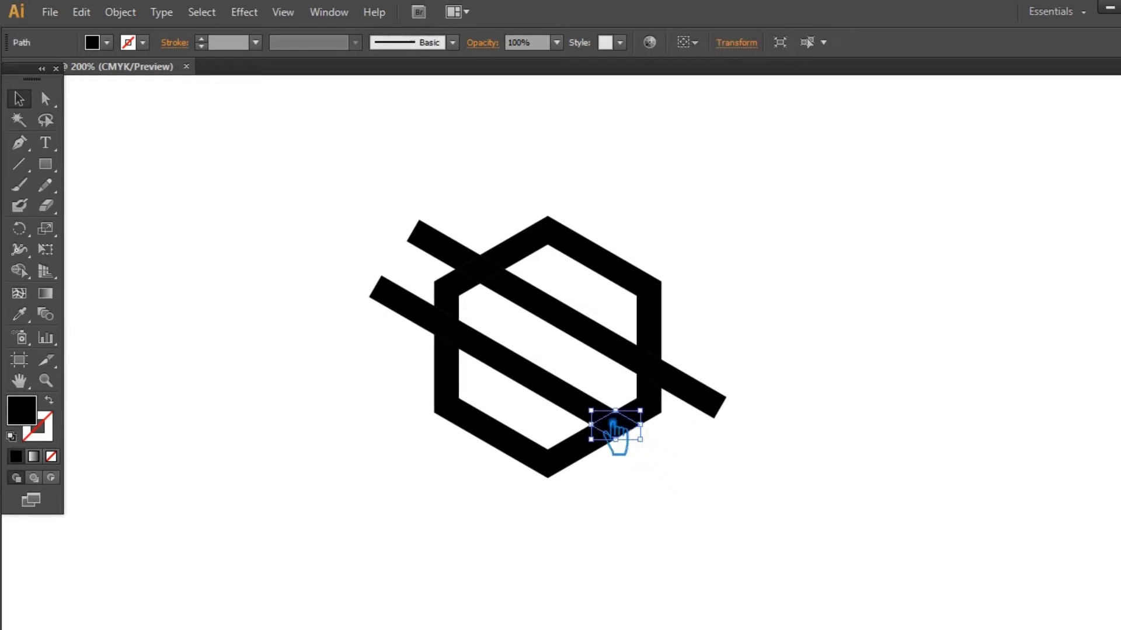
{"action": "left_click", "coordinate": [120, 12]}
{"action": "mouse_move", "coordinate": [206, 369]}
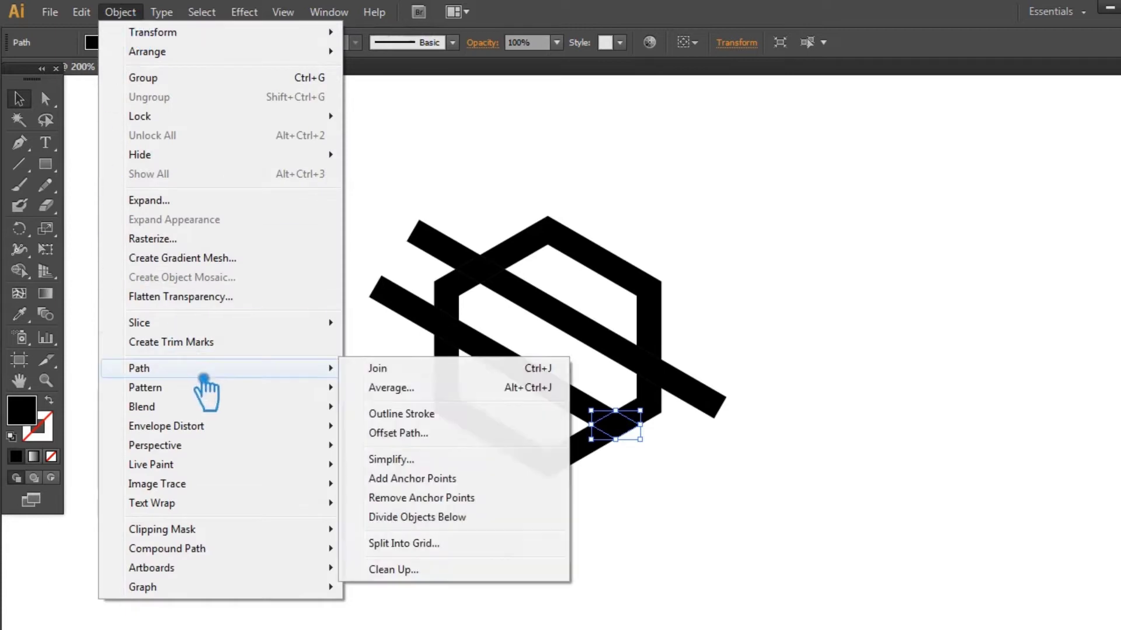
{"action": "left_click", "coordinate": [434, 432]}
{"action": "left_click", "coordinate": [795, 298]}
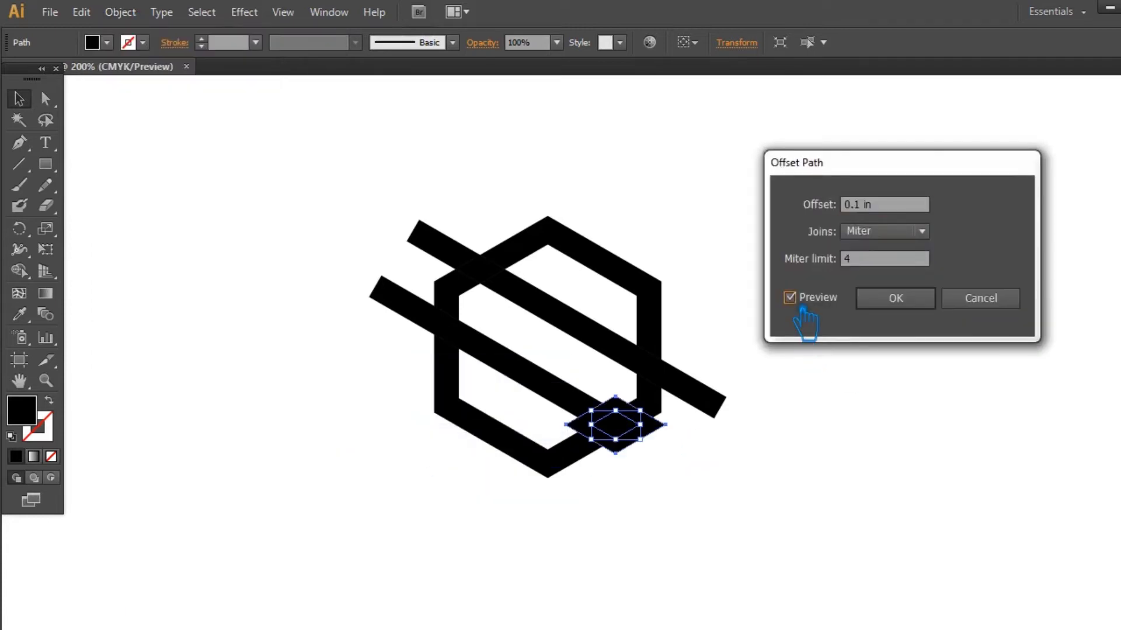
{"action": "left_click", "coordinate": [918, 302]}
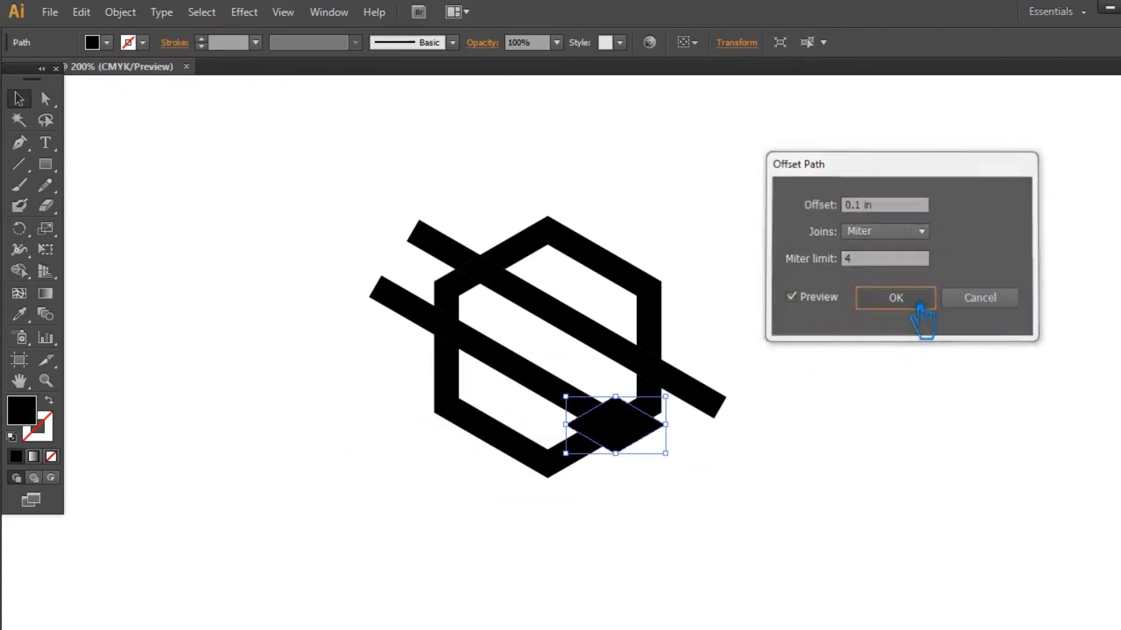
Select the pieces around the enlarged diamond, and undo the diamond's path offset.
{"action": "left_click_drag", "start_coordinate": [652, 482], "coordinate": [578, 403]}
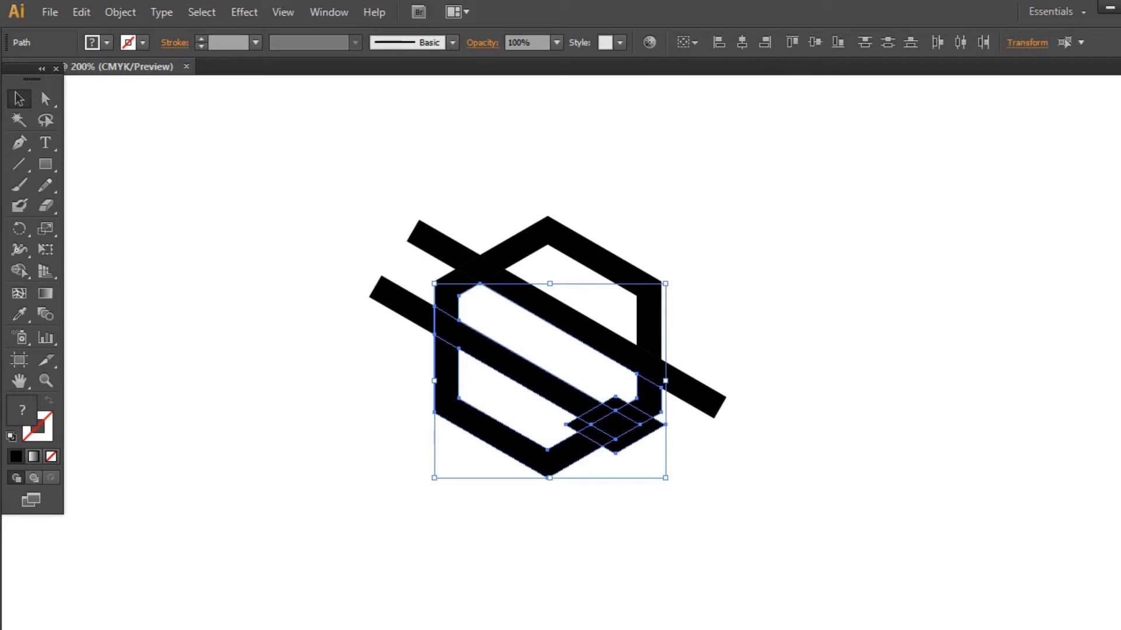
{"action": "key", "text": "ctrl+shift+F9"}
{"action": "key", "text": "ctrl+shift+F9"}
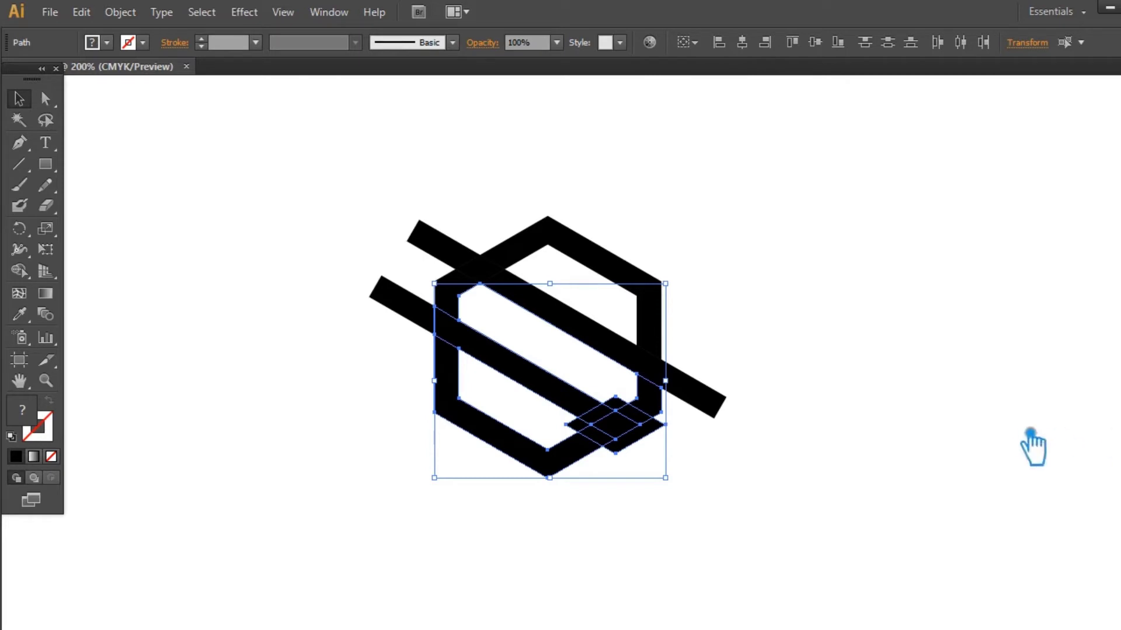
{"action": "left_click", "coordinate": [1042, 432]}
{"action": "key", "text": "ctrl+z"}
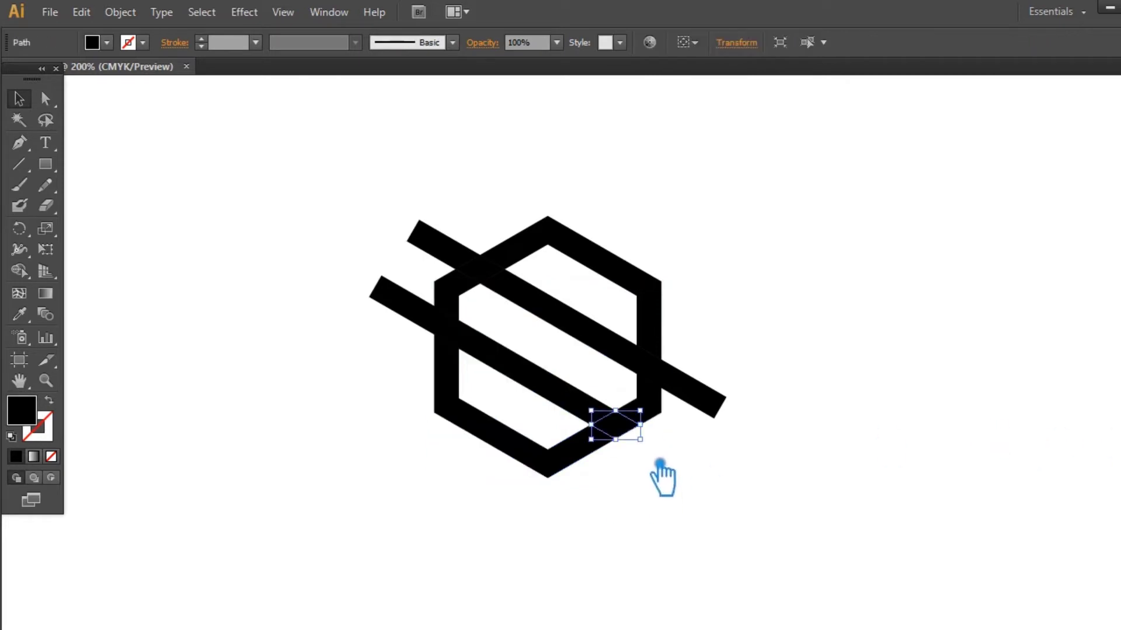
Offset the path of the diamond-shaped overlap on the hexagon's lower-right edge by 0.2 in with miter joins.
{"action": "right_click", "coordinate": [616, 428]}
{"action": "left_click", "coordinate": [129, 11]}
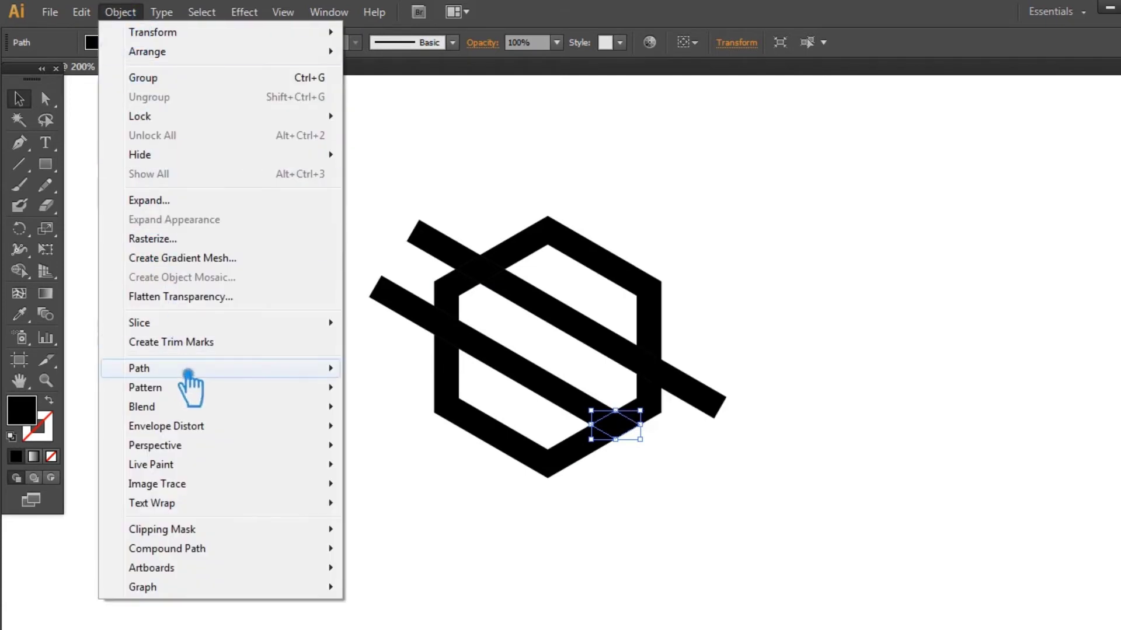
{"action": "mouse_move", "coordinate": [178, 371]}
{"action": "left_click", "coordinate": [438, 435]}
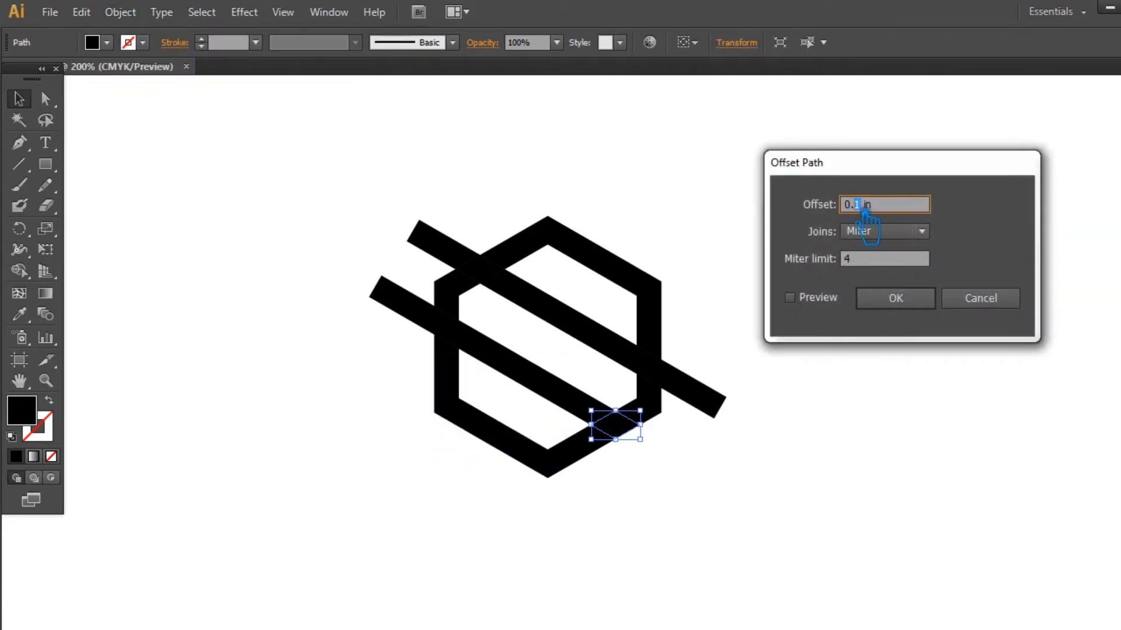
{"action": "left_click", "coordinate": [806, 304]}
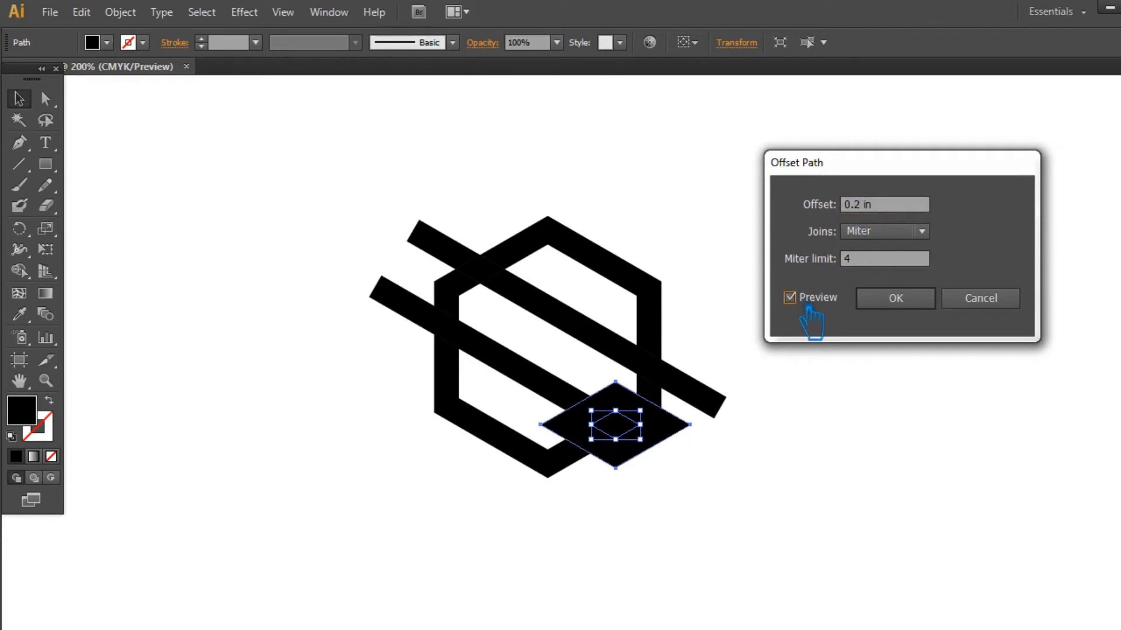
{"action": "left_click", "coordinate": [911, 301]}
Divide the enlarged lower-right diamond with the pieces it overlaps, and ungroup the result.
{"action": "left_click_drag", "start_coordinate": [641, 486], "coordinate": [583, 392]}
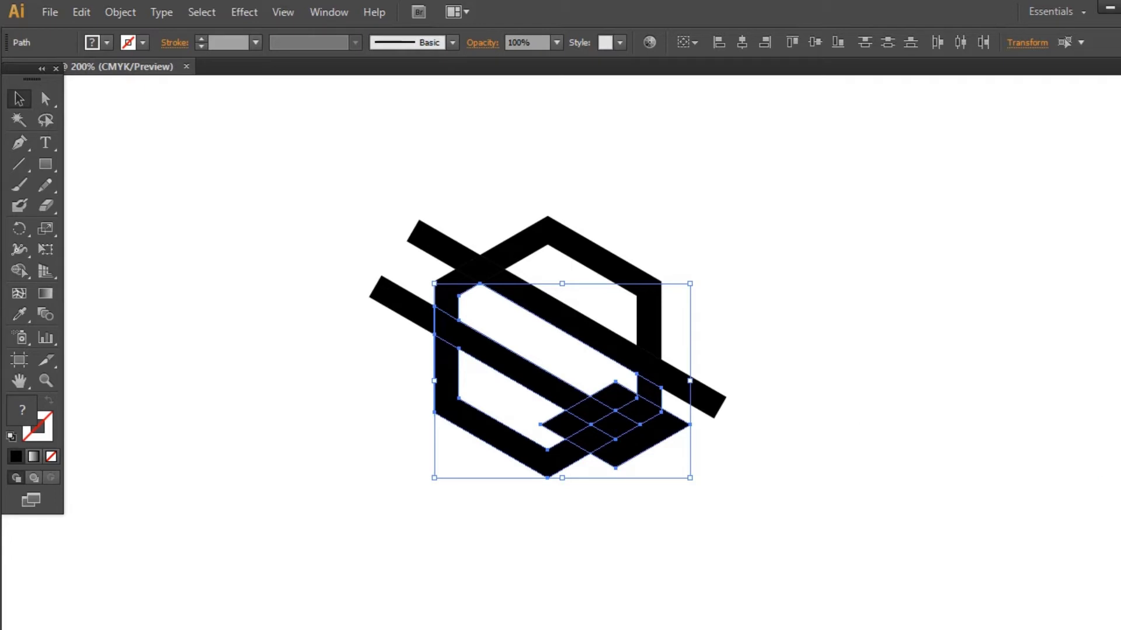
{"action": "left_click", "coordinate": [972, 511]}
{"action": "left_click", "coordinate": [1056, 438]}
{"action": "right_click", "coordinate": [604, 425]}
{"action": "left_click", "coordinate": [671, 507]}
{"action": "left_click", "coordinate": [575, 452]}
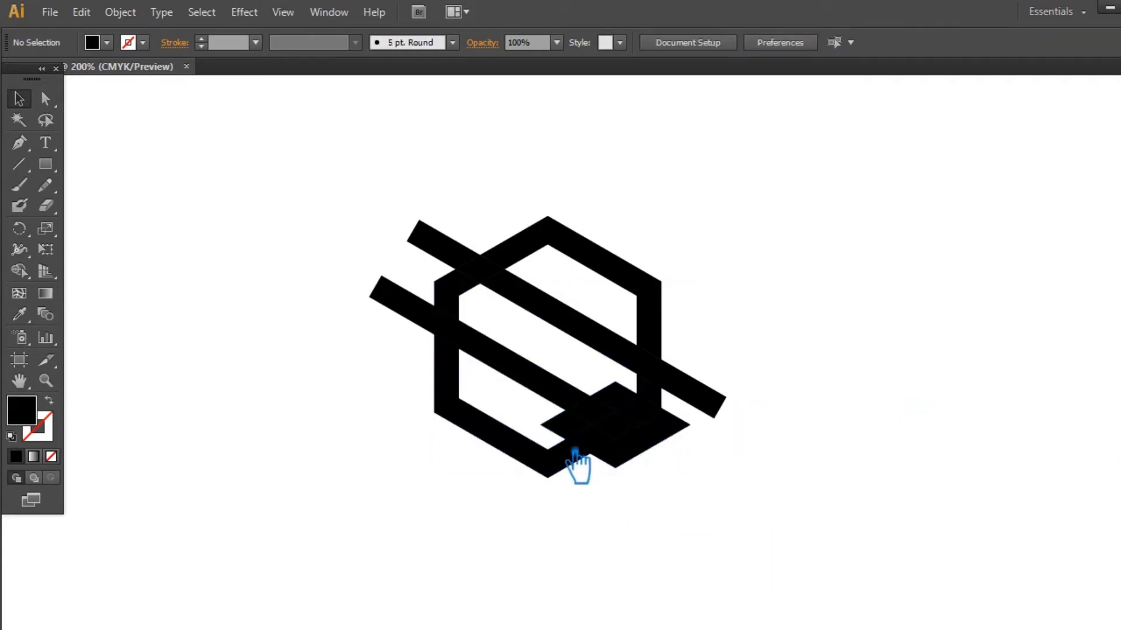
Delete the diamond's pieces outside the hexagon's edge and the lower line's end segment, opening a gap at the lower-right edge.
{"action": "left_click", "coordinate": [568, 432]}
{"action": "key", "text": "Delete"}
{"action": "left_click", "coordinate": [639, 462]}
{"action": "key", "text": "Delete"}
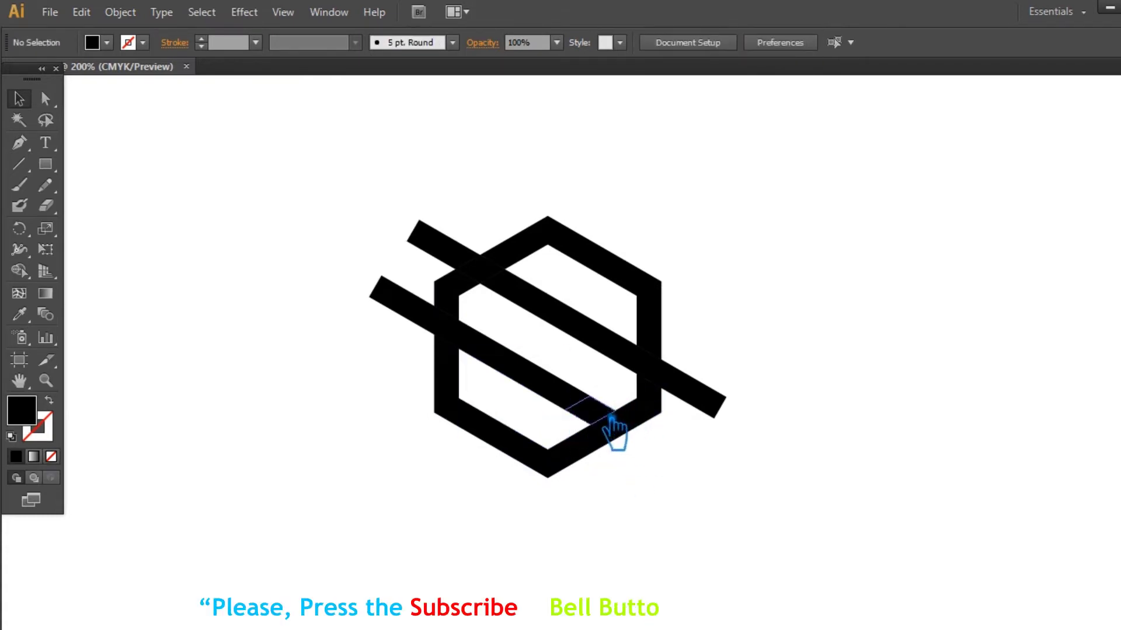
{"action": "left_click", "coordinate": [610, 416]}
{"action": "key", "text": "Delete"}
Unite the hexagon's lower-right edge pieces with its bottom section, and delete the lower line's end beyond the left edge.
{"action": "left_click_drag", "start_coordinate": [661, 467], "coordinate": [591, 417]}
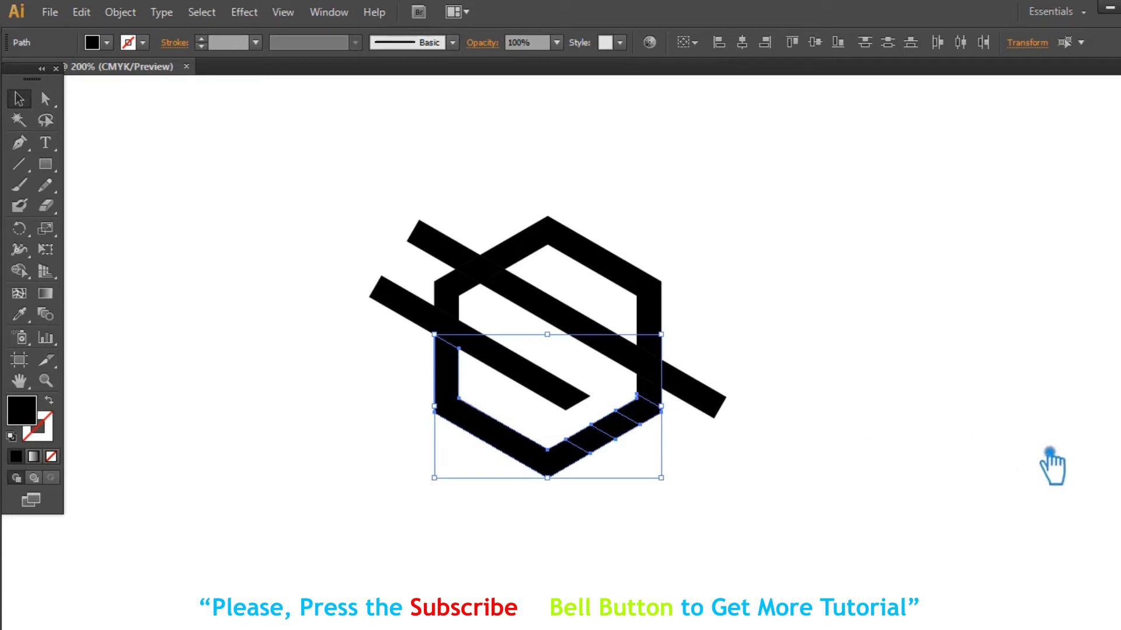
{"action": "key", "text": "ctrl+shift+F9"}
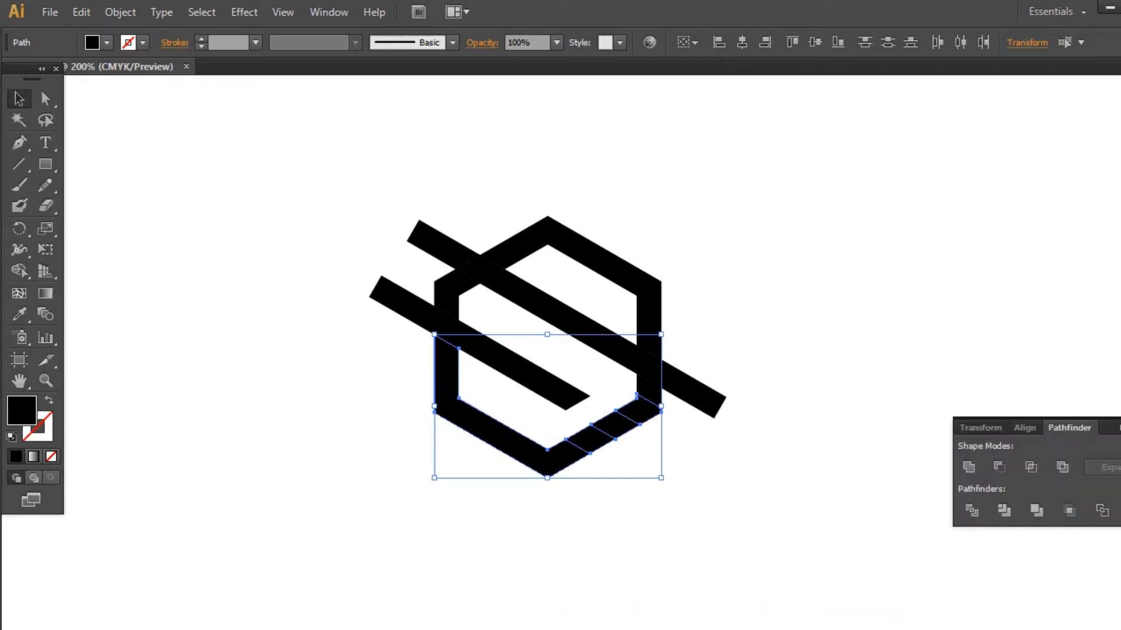
{"action": "left_click", "coordinate": [970, 467]}
{"action": "key", "text": "ctrl+shift+F9"}
{"action": "left_click", "coordinate": [1029, 406]}
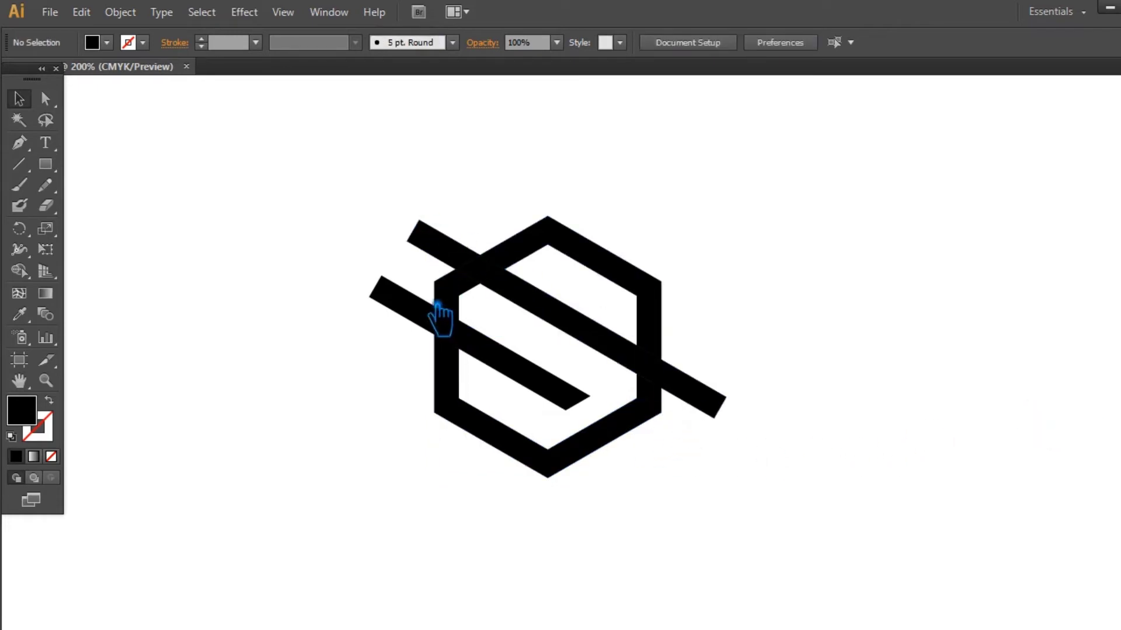
{"action": "left_click", "coordinate": [423, 318]}
{"action": "key", "text": "Delete"}
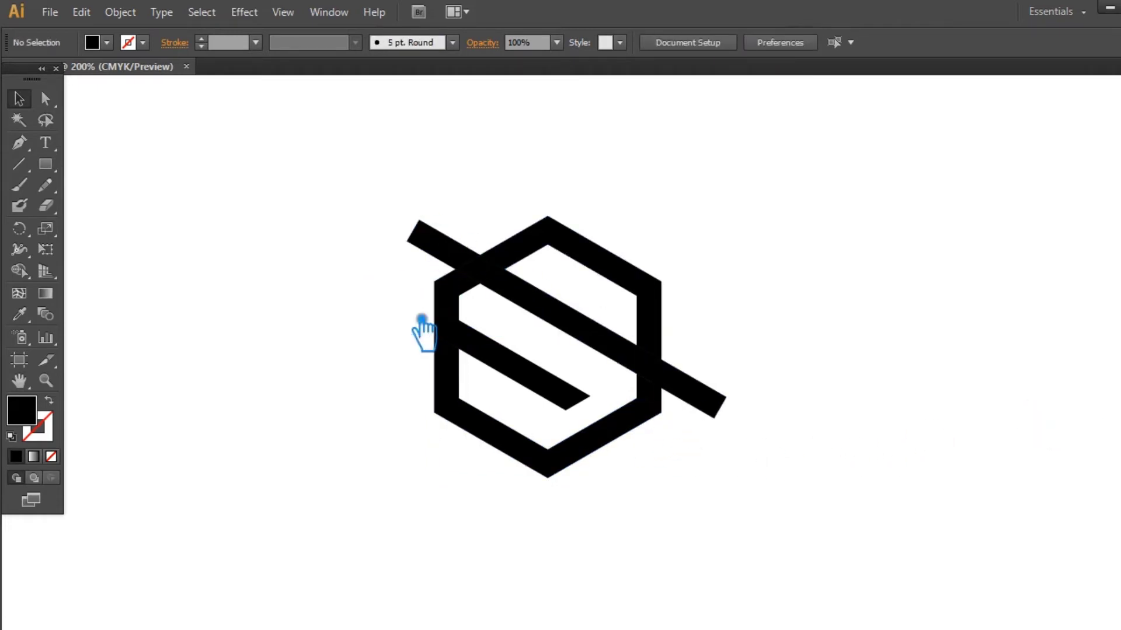
Offset the path of the lower diagonal line by 0.2 in with miter joins.
{"action": "left_click", "coordinate": [491, 366]}
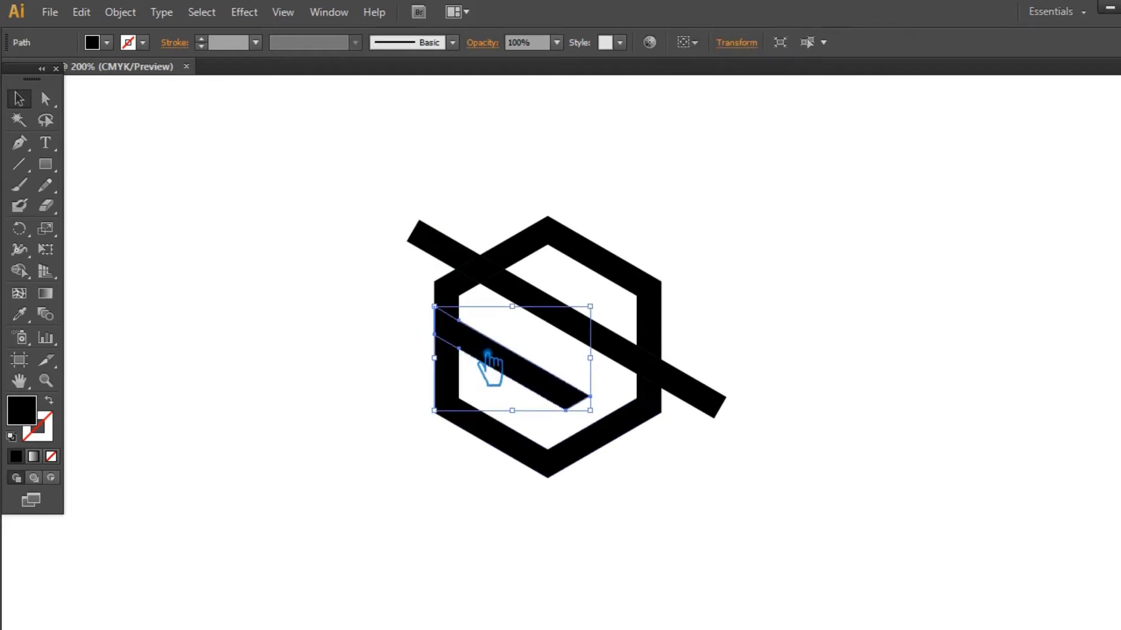
{"action": "left_click", "coordinate": [128, 16]}
{"action": "mouse_move", "coordinate": [222, 369]}
{"action": "left_click", "coordinate": [429, 438]}
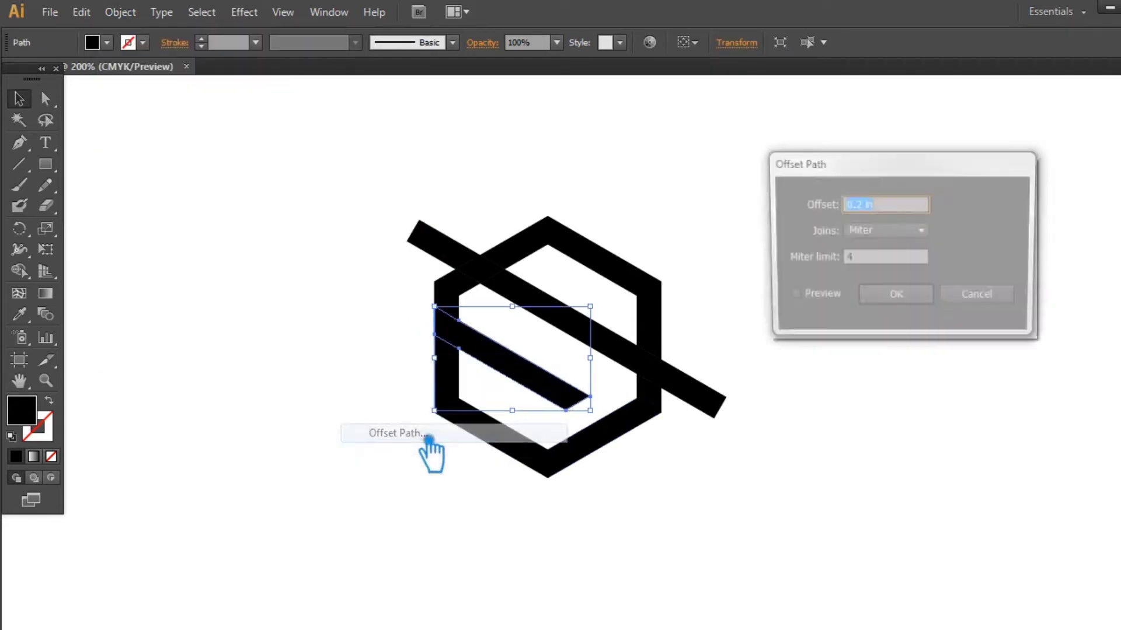
{"action": "left_click", "coordinate": [804, 310]}
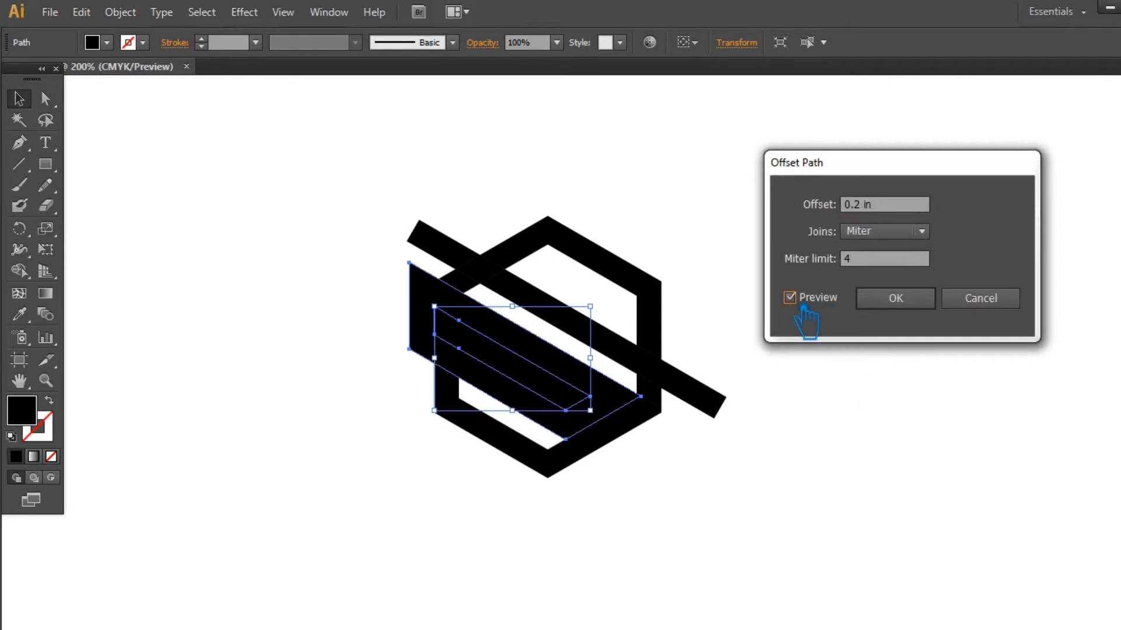
{"action": "left_click", "coordinate": [923, 300]}
Divide the enlarged lower line with the hexagon pieces it overlaps, and ungroup the result.
{"action": "left_click_drag", "start_coordinate": [344, 328], "coordinate": [505, 387]}
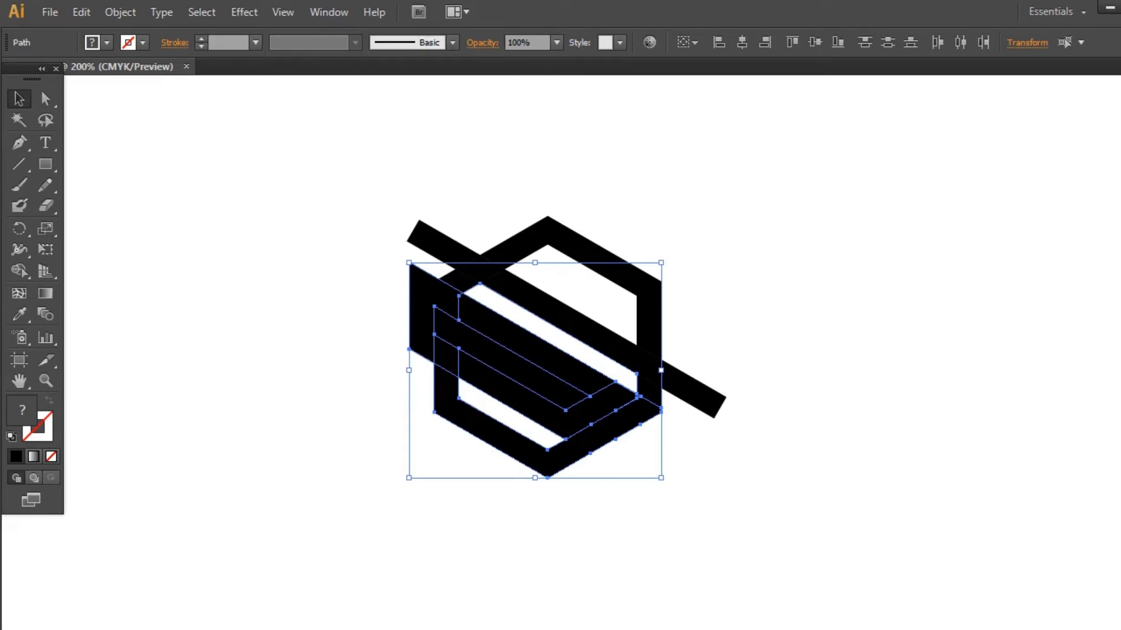
{"action": "key", "text": "shift+ctrl+F9"}
{"action": "left_click", "coordinate": [971, 511]}
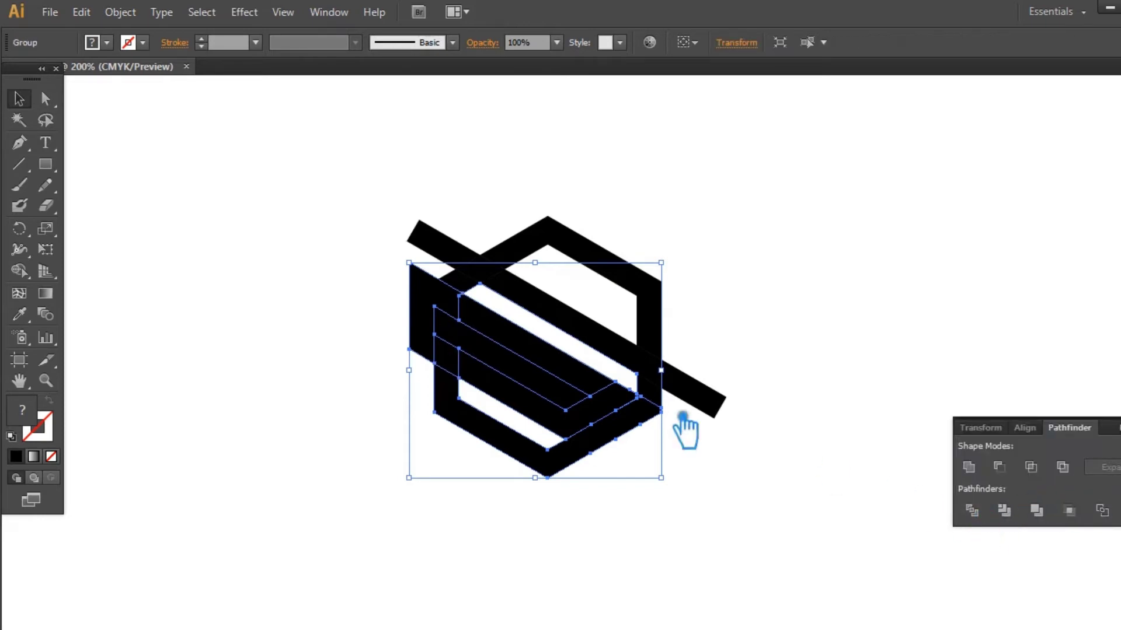
{"action": "right_click", "coordinate": [536, 385]}
{"action": "left_click", "coordinate": [604, 467]}
{"action": "left_click", "coordinate": [692, 329]}
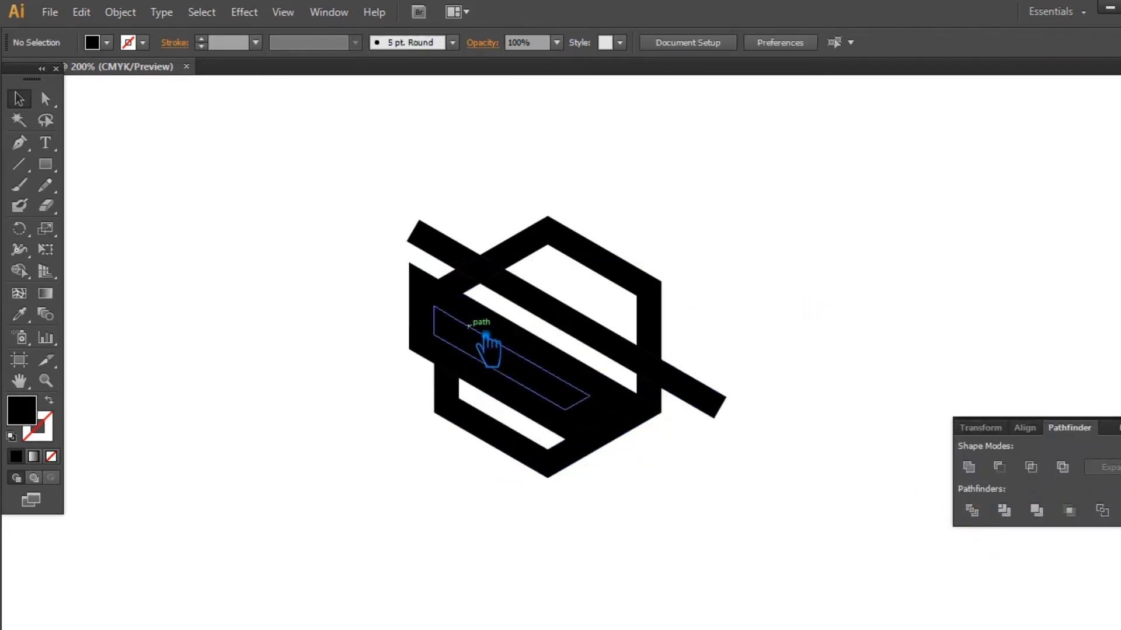
Delete the black offset pieces above, below and outside the lower line, including the left-edge piece beneath it.
{"action": "left_click", "coordinate": [510, 334]}
{"action": "key", "text": "Delete"}
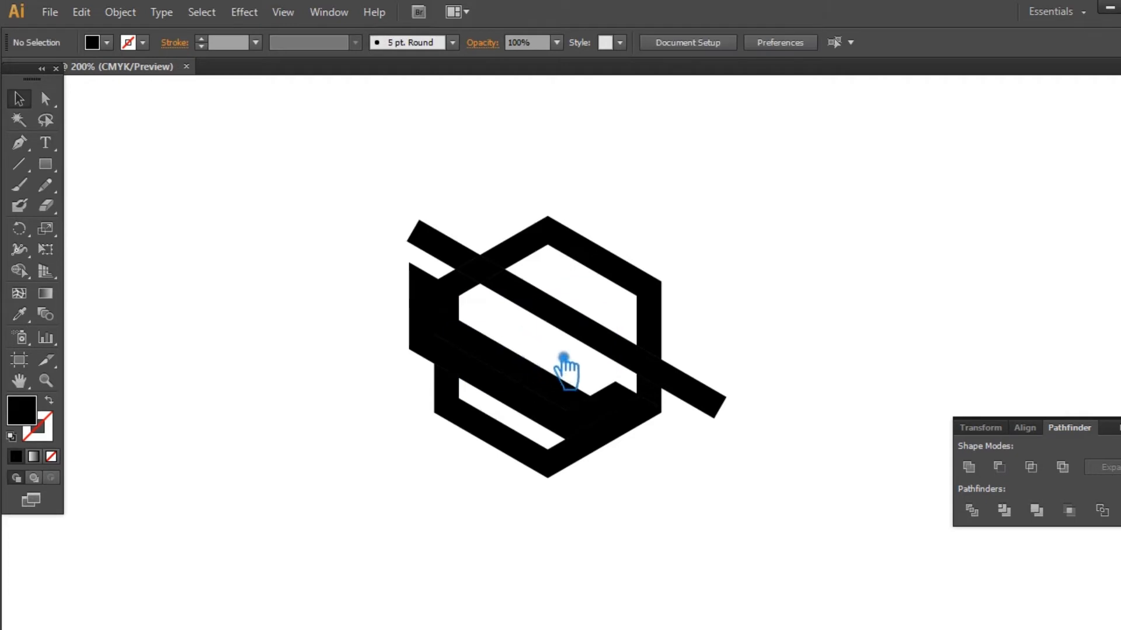
{"action": "left_click", "coordinate": [437, 296]}
{"action": "key", "text": "Delete"}
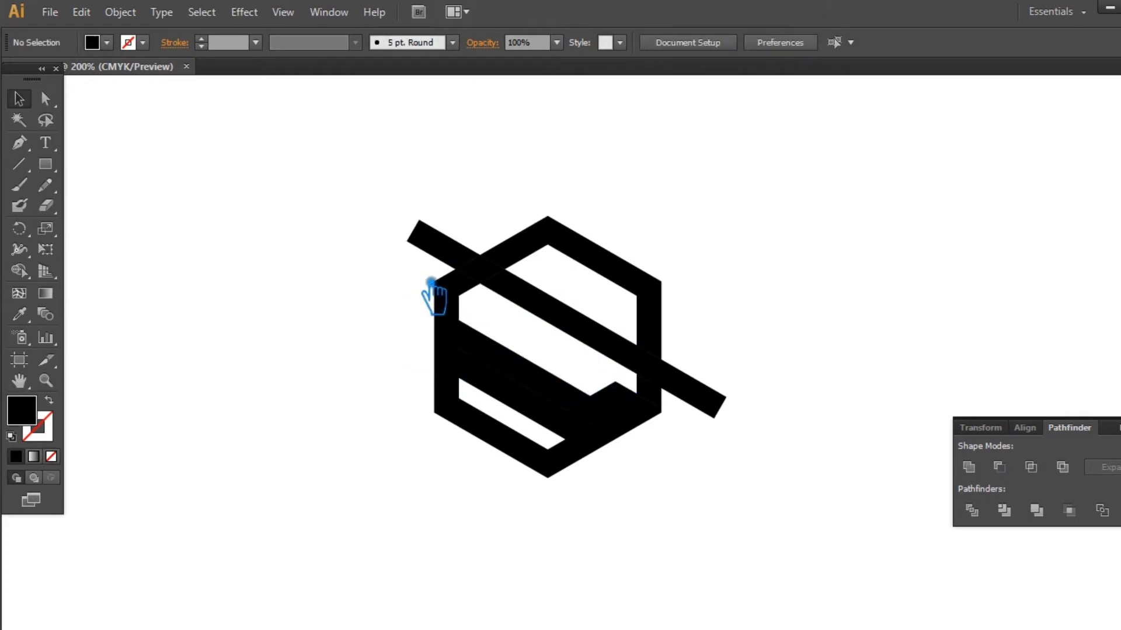
{"action": "left_click", "coordinate": [462, 369]}
{"action": "key", "text": "Delete"}
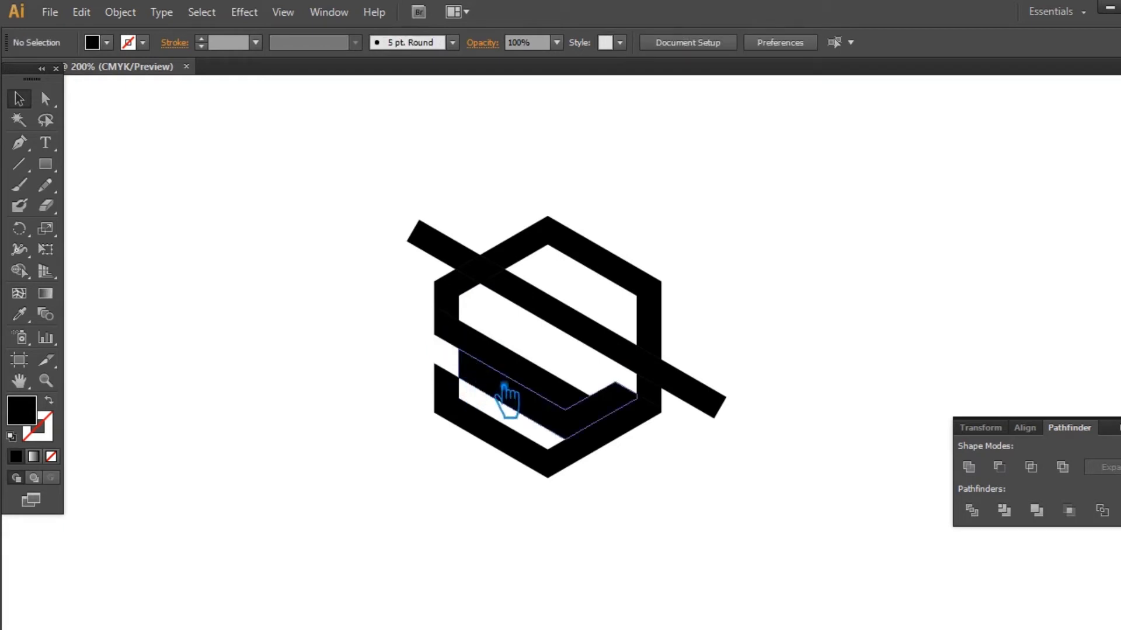
{"action": "left_click", "coordinate": [504, 386]}
{"action": "key", "text": "Delete"}
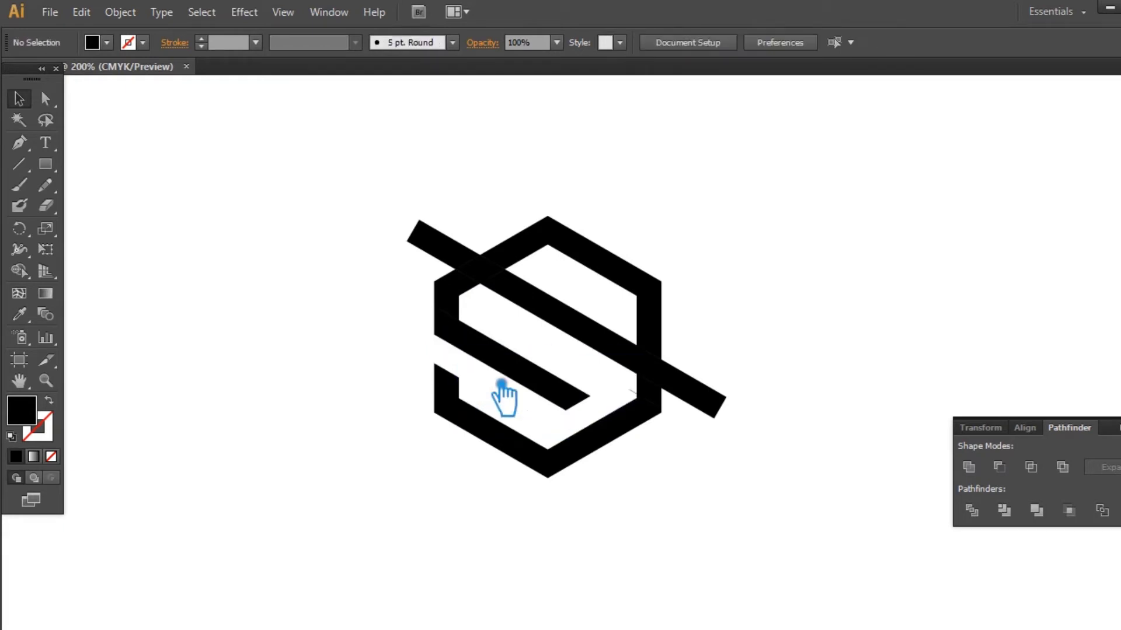
Delete the unfilled leftover piece between the lower line and the hexagon's bottom-left edge.
{"action": "left_click", "coordinate": [458, 400]}
{"action": "left_click", "coordinate": [846, 390]}
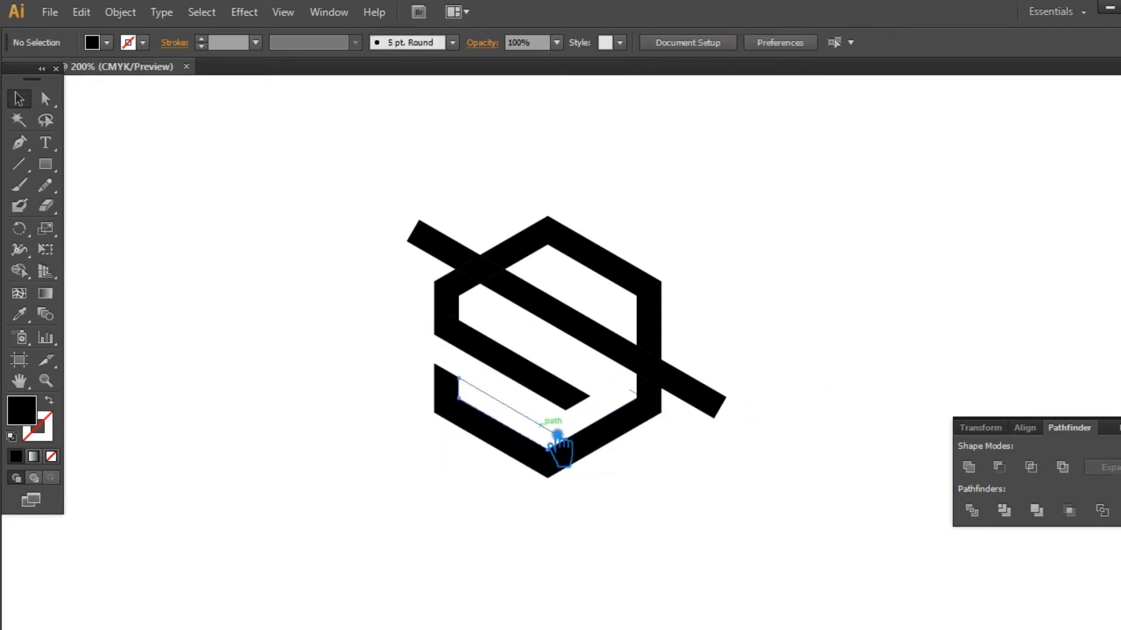
{"action": "left_click", "coordinate": [557, 433]}
{"action": "key", "text": "Delete"}
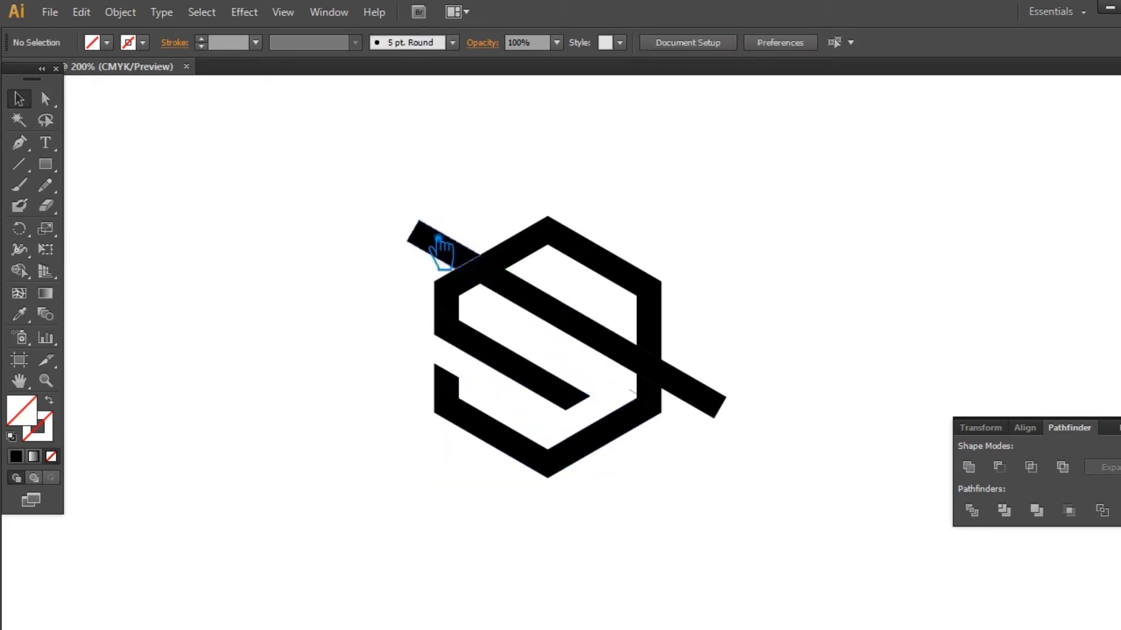
Delete the upper line's end beyond the upper-left edge, and offset the diamond overlap there by 0.2 in with miter joins.
{"action": "left_click", "coordinate": [439, 245]}
{"action": "key", "text": "Delete"}
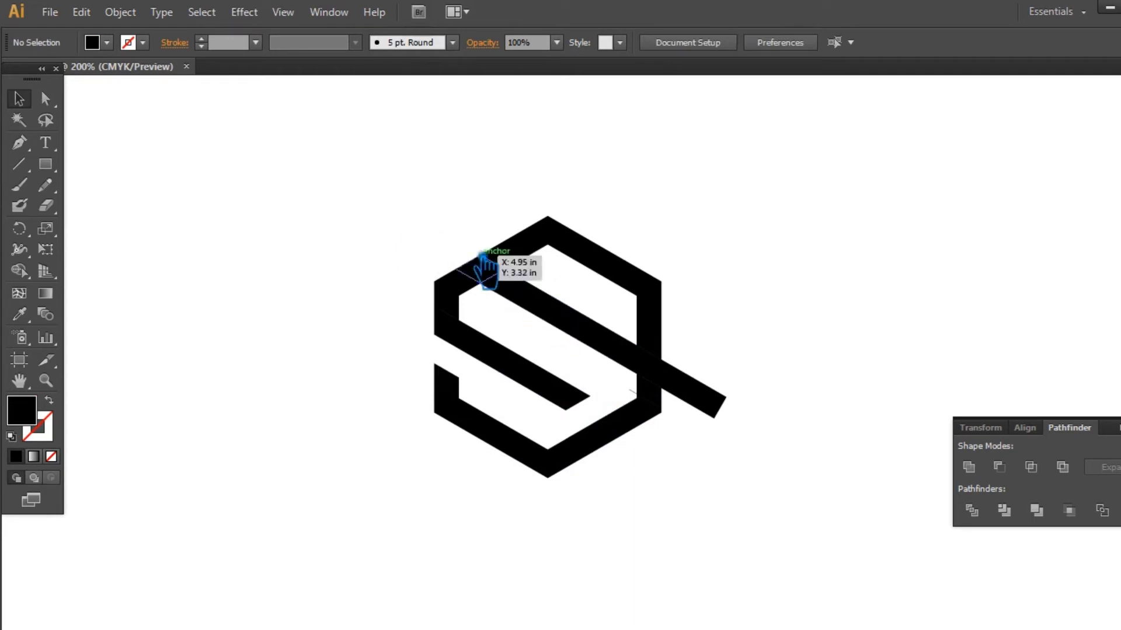
{"action": "left_click_drag", "start_coordinate": [470, 257], "coordinate": [502, 274]}
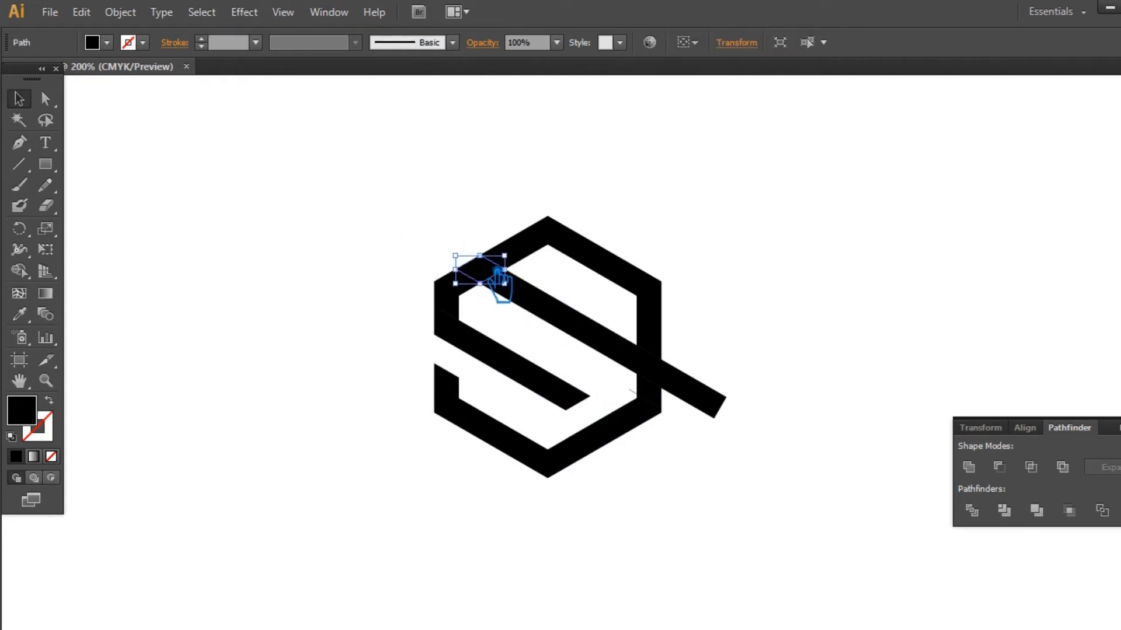
{"action": "left_click", "coordinate": [120, 12]}
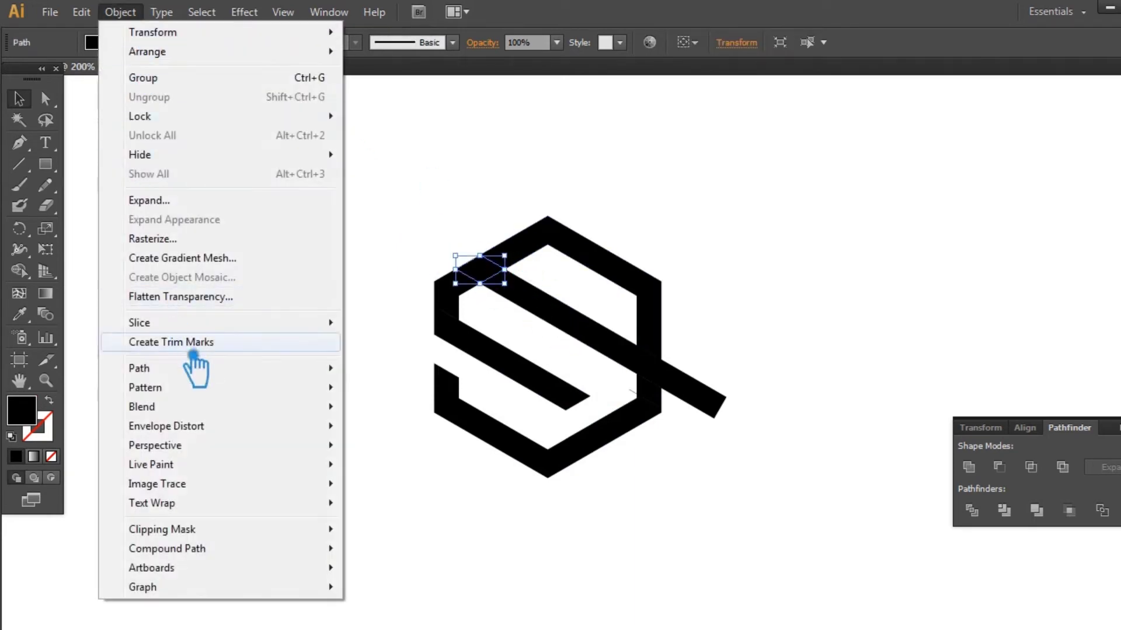
{"action": "mouse_move", "coordinate": [211, 368]}
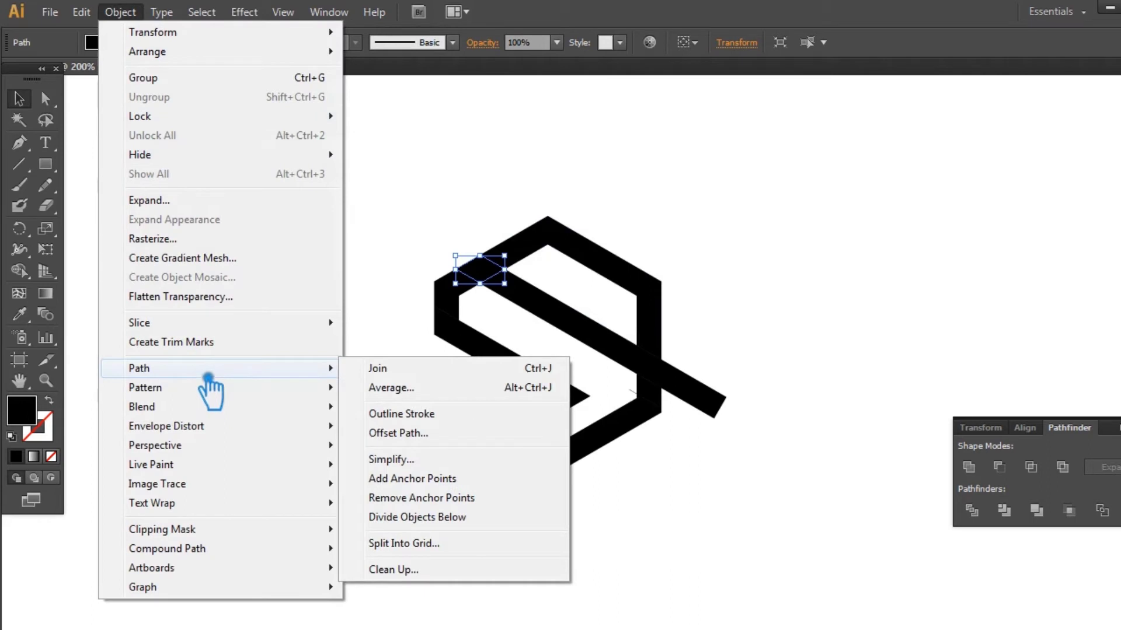
{"action": "left_click", "coordinate": [425, 435]}
{"action": "left_click", "coordinate": [791, 298]}
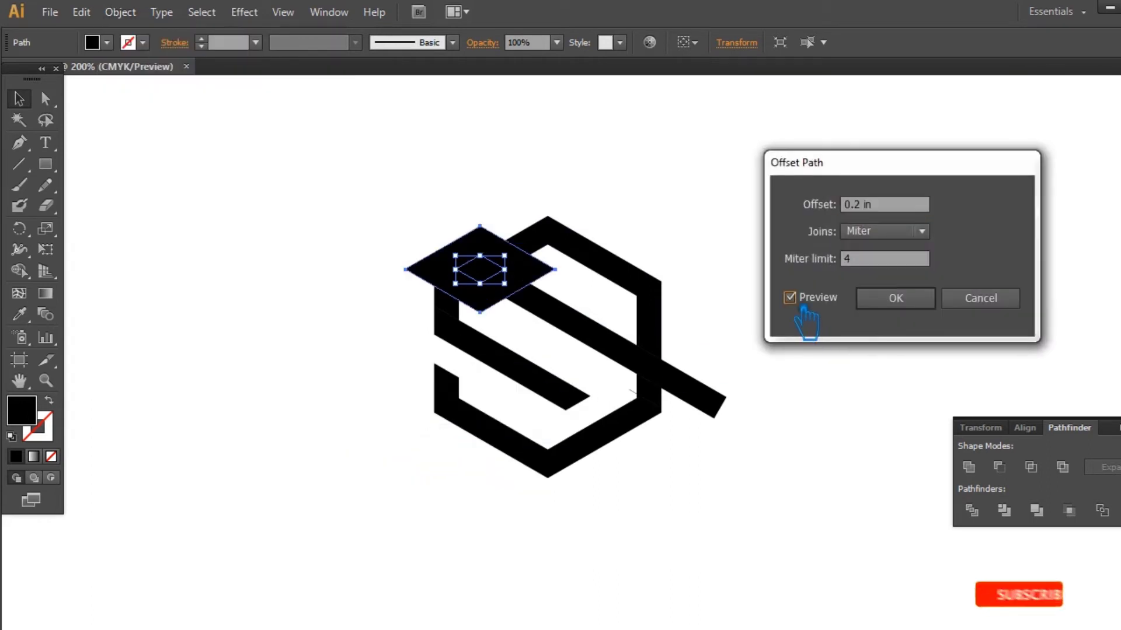
{"action": "left_click", "coordinate": [906, 299]}
Divide the enlarged upper-left diamond with the pieces it overlaps, and ungroup the result.
{"action": "left_click_drag", "start_coordinate": [476, 199], "coordinate": [532, 322]}
{"action": "left_click", "coordinate": [971, 510]}
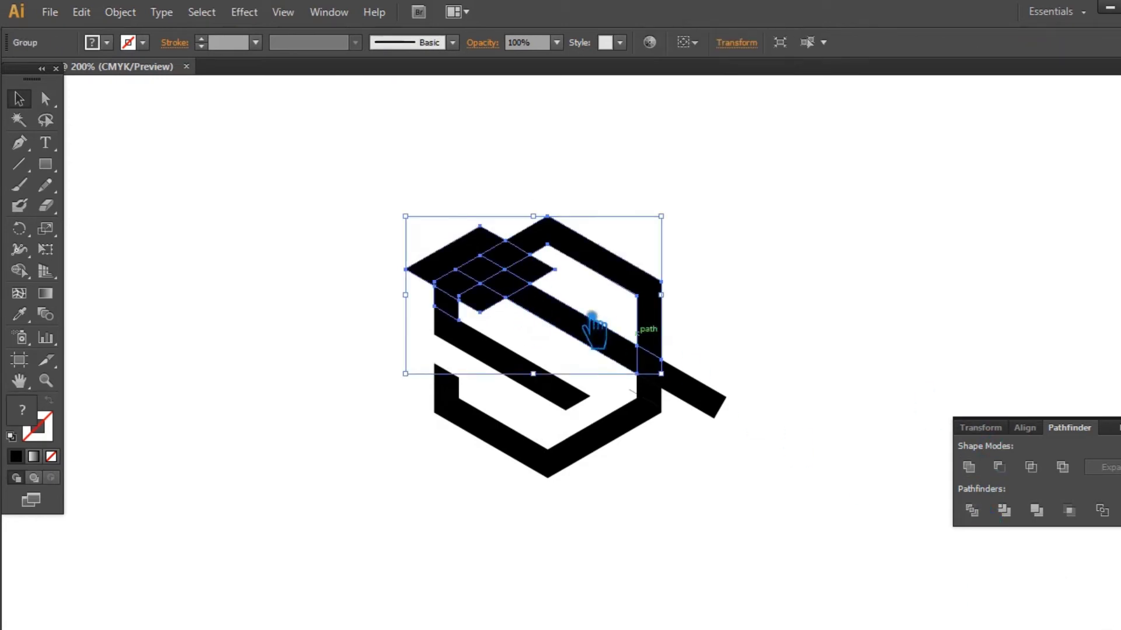
{"action": "right_click", "coordinate": [471, 271]}
{"action": "left_click", "coordinate": [555, 380]}
{"action": "left_click", "coordinate": [575, 289]}
Delete the divided diamond's excess pieces around the upper-left edge, leaving a gap before the upper line.
{"action": "left_click", "coordinate": [460, 258]}
{"action": "key", "text": "Delete"}
{"action": "left_click", "coordinate": [523, 277]}
{"action": "key", "text": "Delete"}
{"action": "left_click", "coordinate": [496, 310]}
{"action": "key", "text": "Delete"}
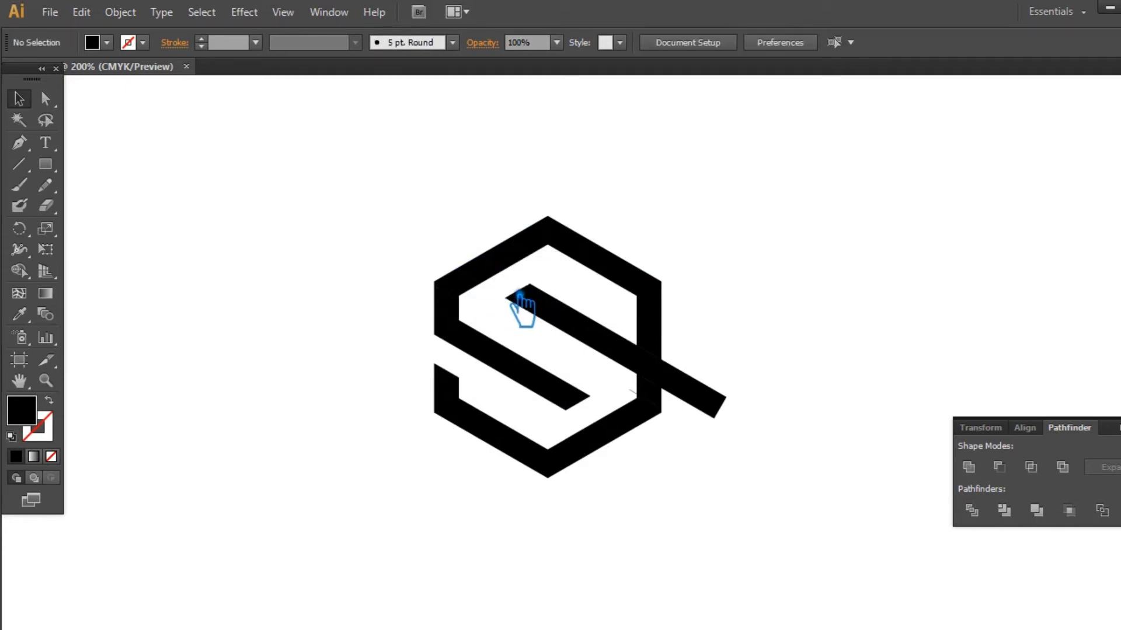
Delete the upper line's end beyond the hexagon's right edge, and unite its right-edge overlap with the inner line segment.
{"action": "left_click", "coordinate": [715, 401], "text": "alt"}
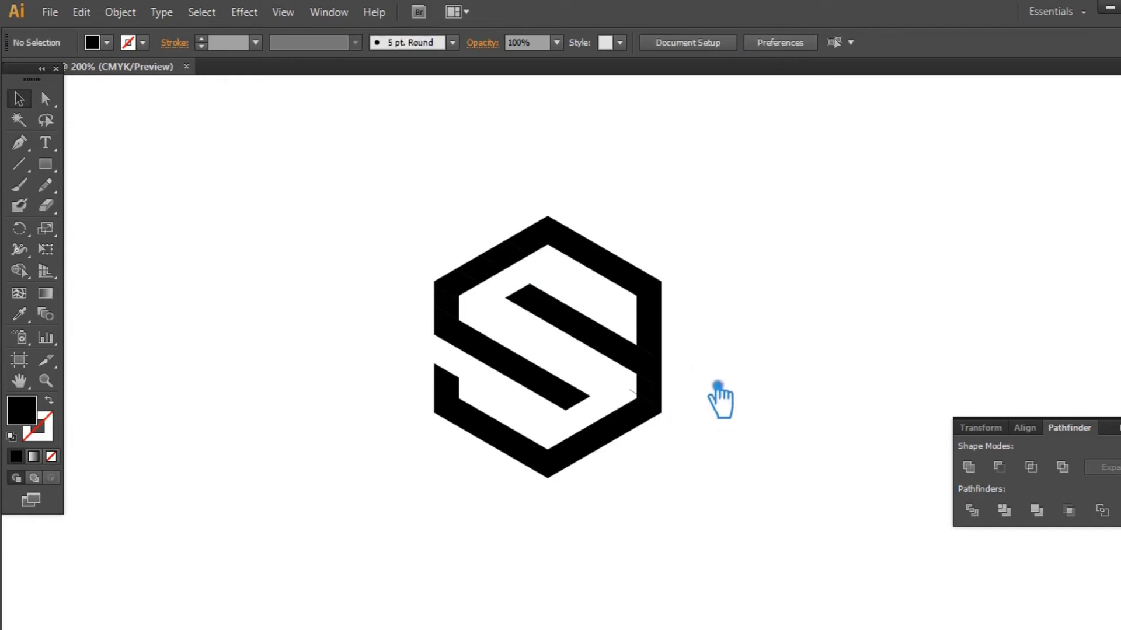
{"action": "left_click", "coordinate": [649, 367]}
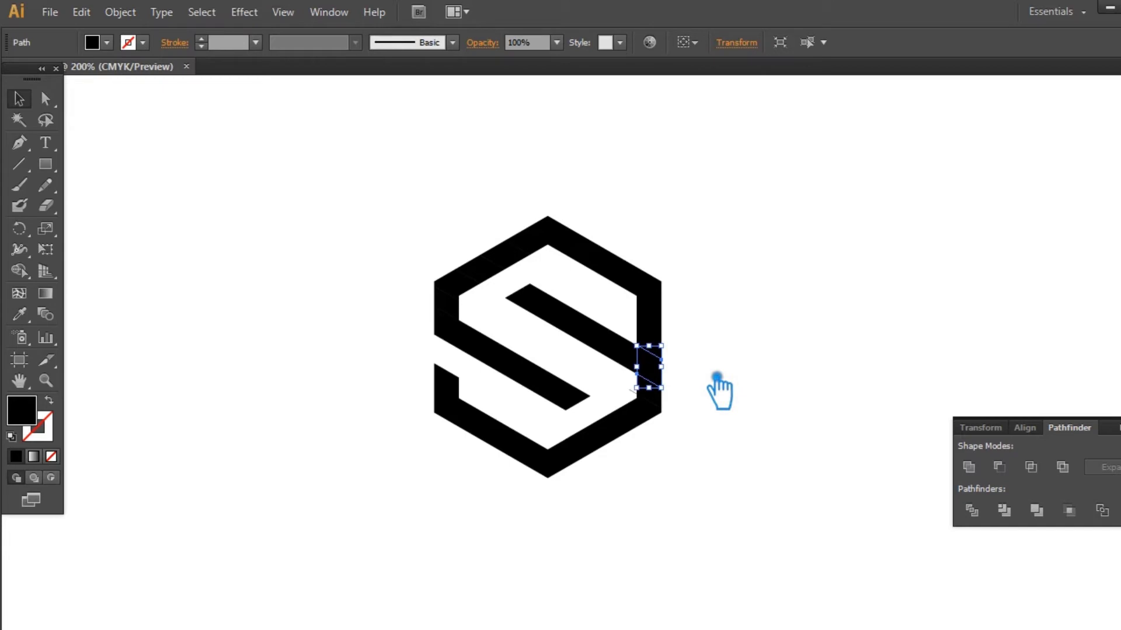
{"action": "left_click", "coordinate": [635, 361], "text": "shift"}
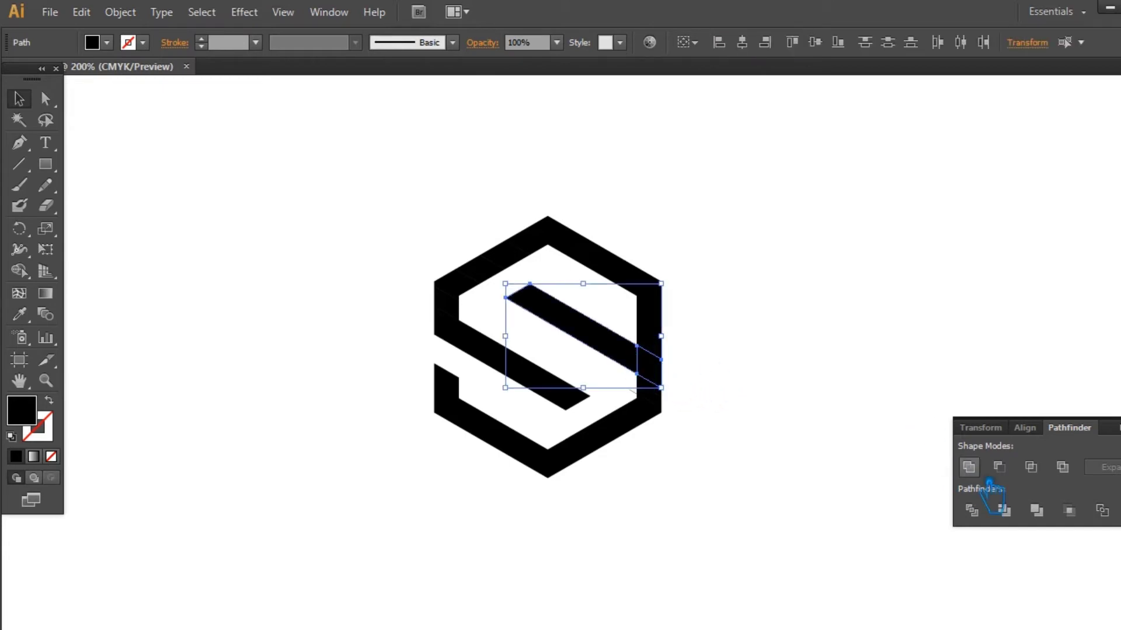
Offset the path of the united upper diagonal line by 0.2 in with miter joins.
{"action": "left_click", "coordinate": [124, 12]}
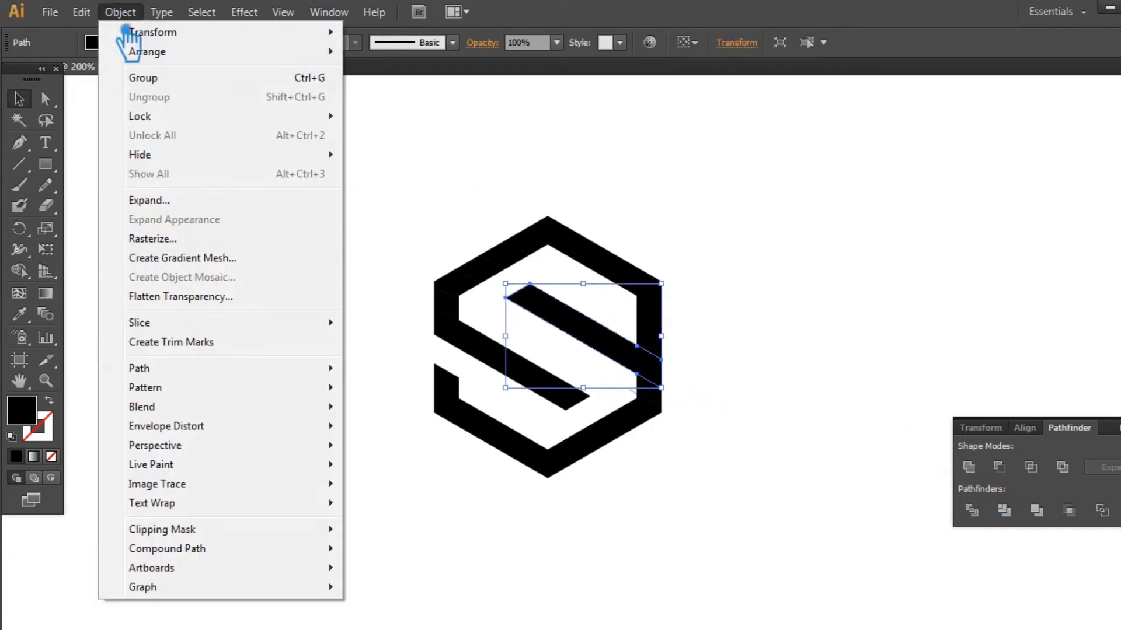
{"action": "mouse_move", "coordinate": [251, 367]}
{"action": "left_click", "coordinate": [566, 433]}
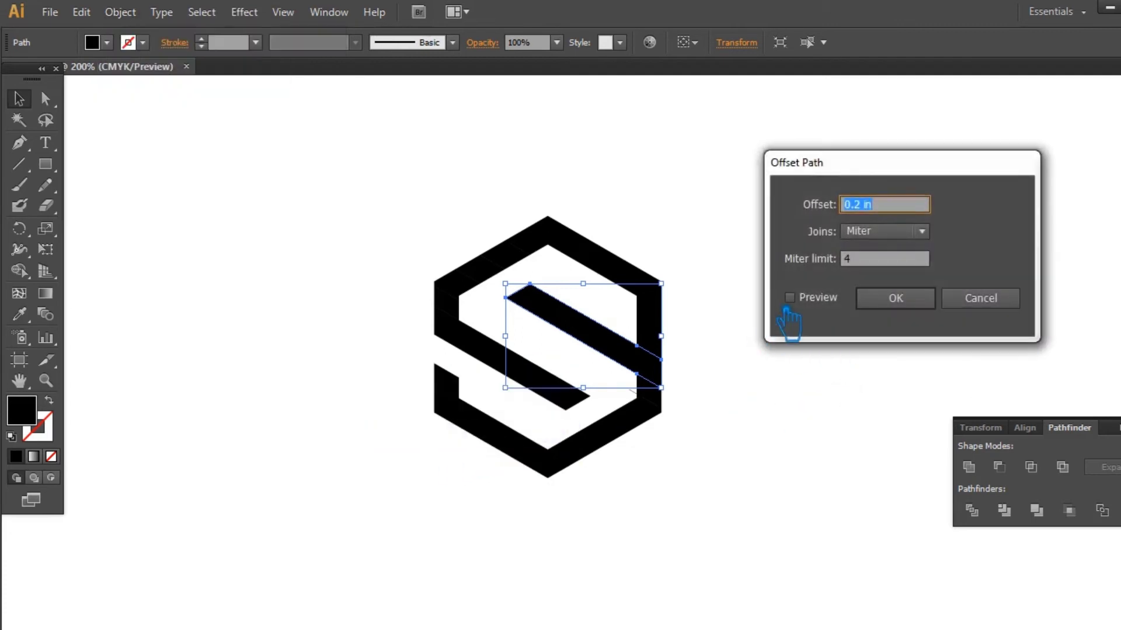
{"action": "left_click", "coordinate": [795, 299]}
{"action": "left_click", "coordinate": [894, 299]}
Divide the offset upper diagonal line with the pieces it overlaps, and ungroup the result.
{"action": "left_click_drag", "start_coordinate": [740, 375], "coordinate": [609, 308]}
{"action": "left_click", "coordinate": [998, 513]}
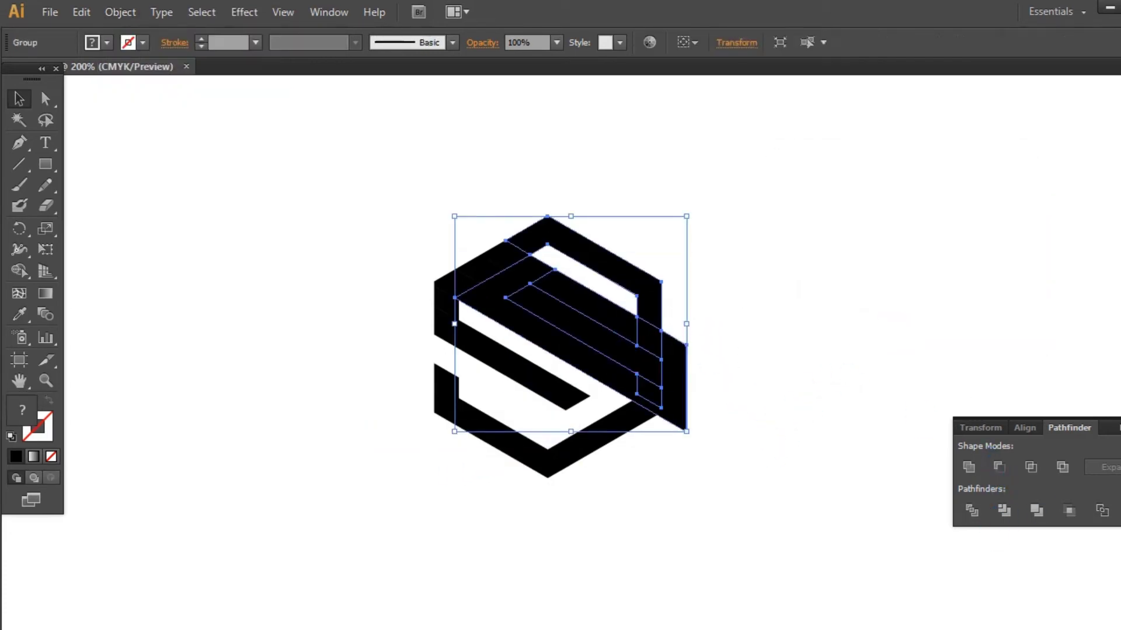
{"action": "left_click", "coordinate": [695, 373]}
{"action": "right_click", "coordinate": [610, 339]}
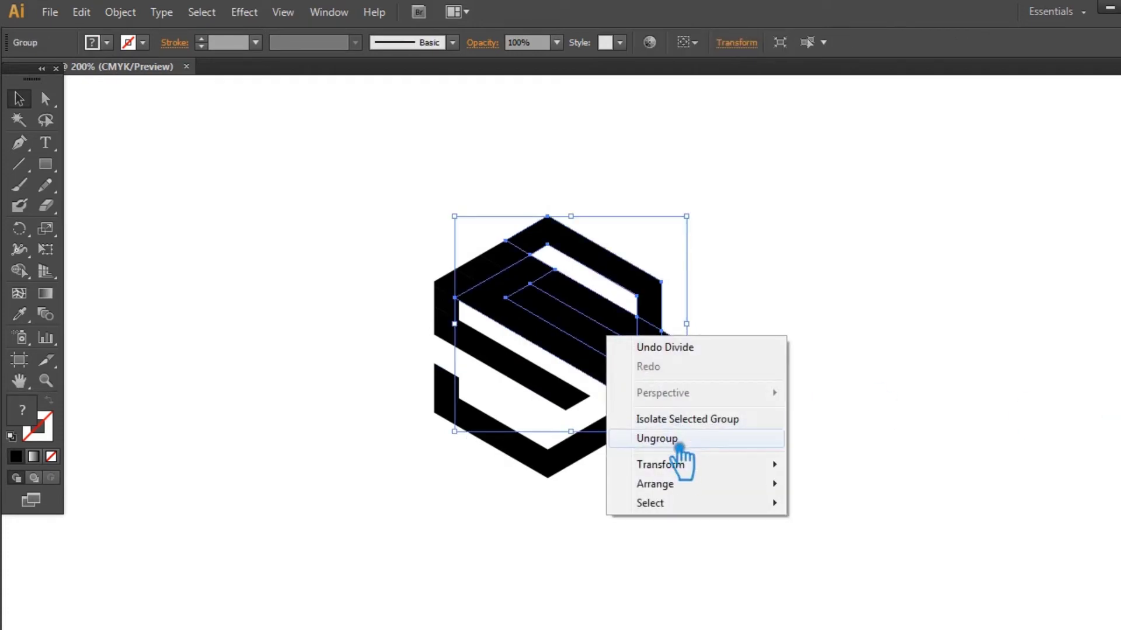
{"action": "left_click", "coordinate": [656, 439]}
{"action": "left_click", "coordinate": [738, 379]}
Delete the divided offset's excess pieces beyond the right edge, around the diagonal and on the right edge, leaving a gap above the line.
{"action": "left_click", "coordinate": [689, 352]}
{"action": "key", "text": "Delete"}
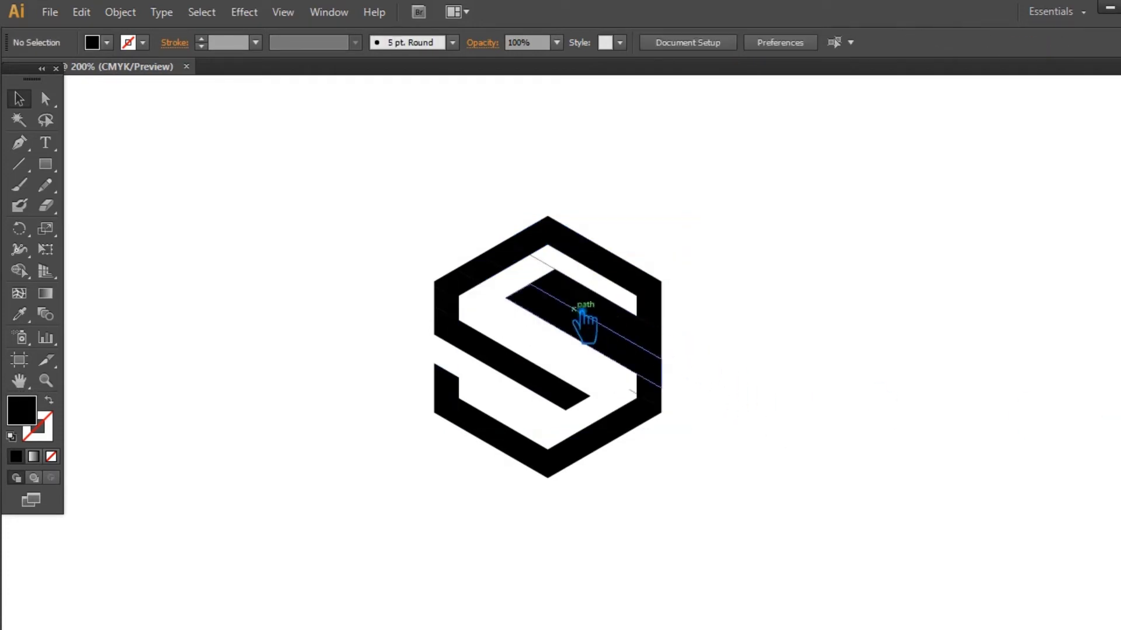
{"action": "left_click", "coordinate": [574, 281]}
{"action": "key", "text": "Delete"}
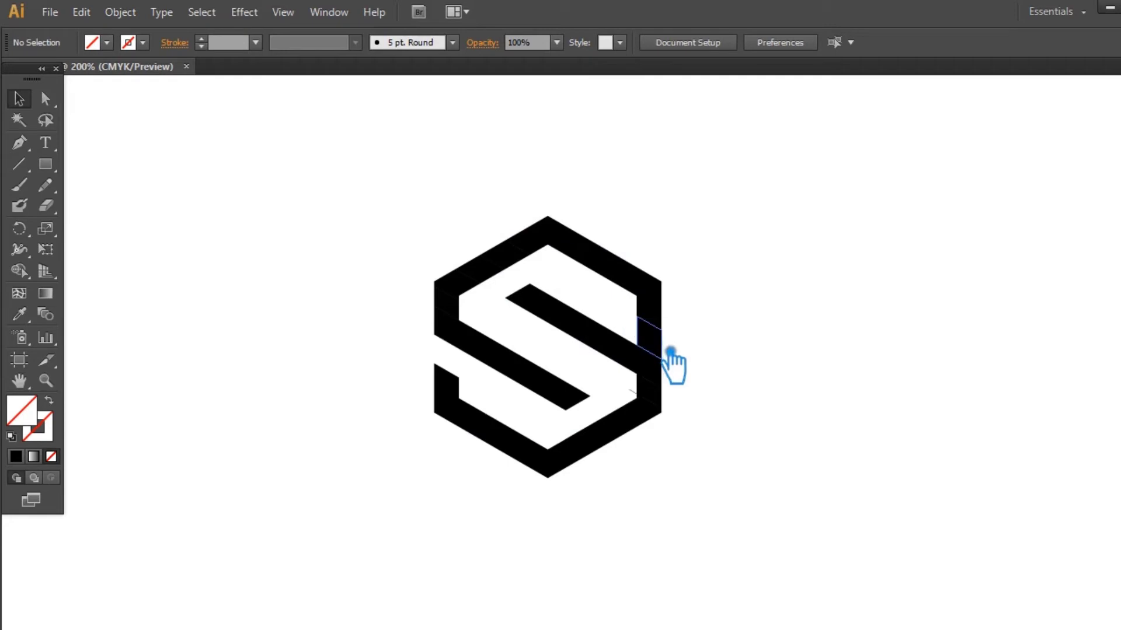
{"action": "left_click", "coordinate": [666, 354]}
{"action": "key", "text": "Delete"}
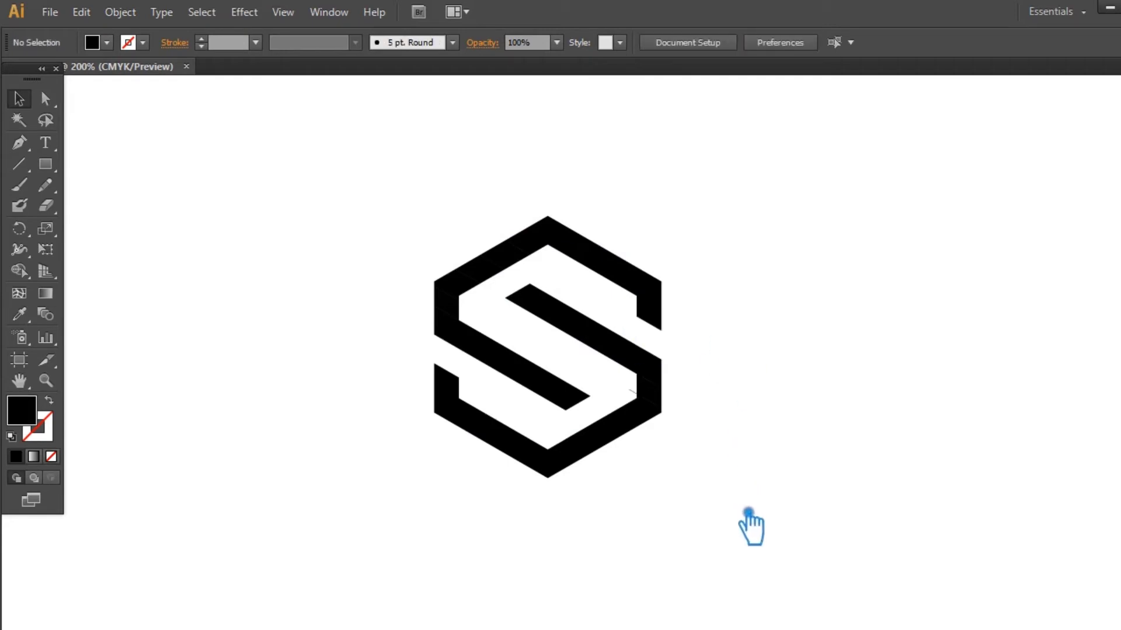
Delete the stray leftover paths beside the inner lower-right corner of the logo.
{"action": "left_click", "coordinate": [646, 392]}
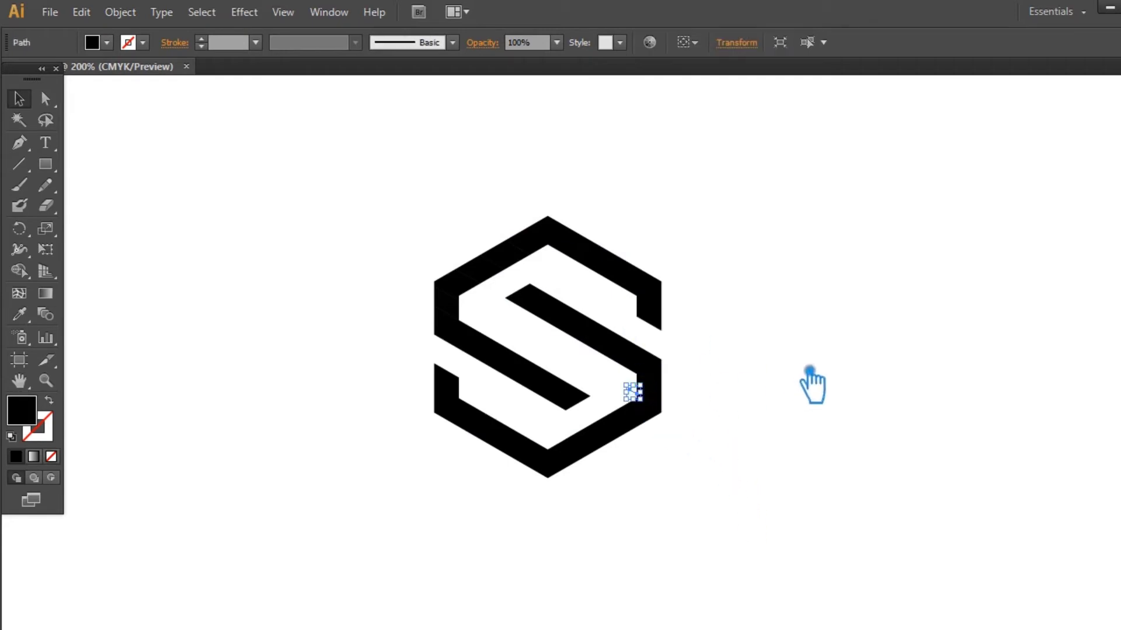
{"action": "key", "text": "Delete"}
{"action": "left_click_drag", "start_coordinate": [730, 508], "coordinate": [381, 211]}
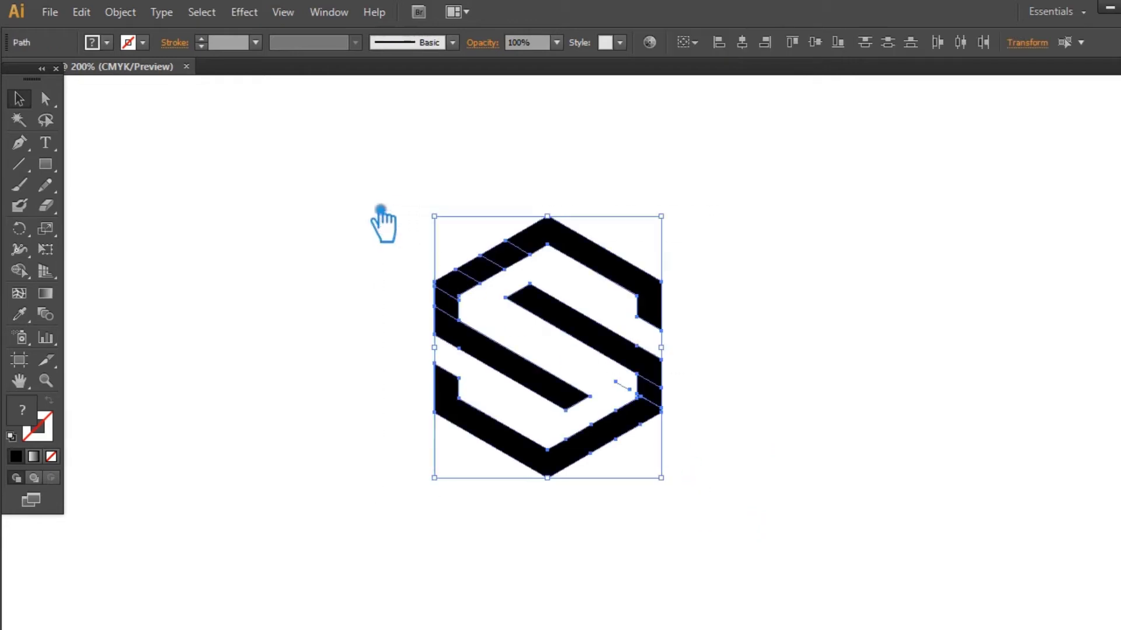
{"action": "left_click", "coordinate": [696, 315]}
{"action": "left_click", "coordinate": [639, 392]}
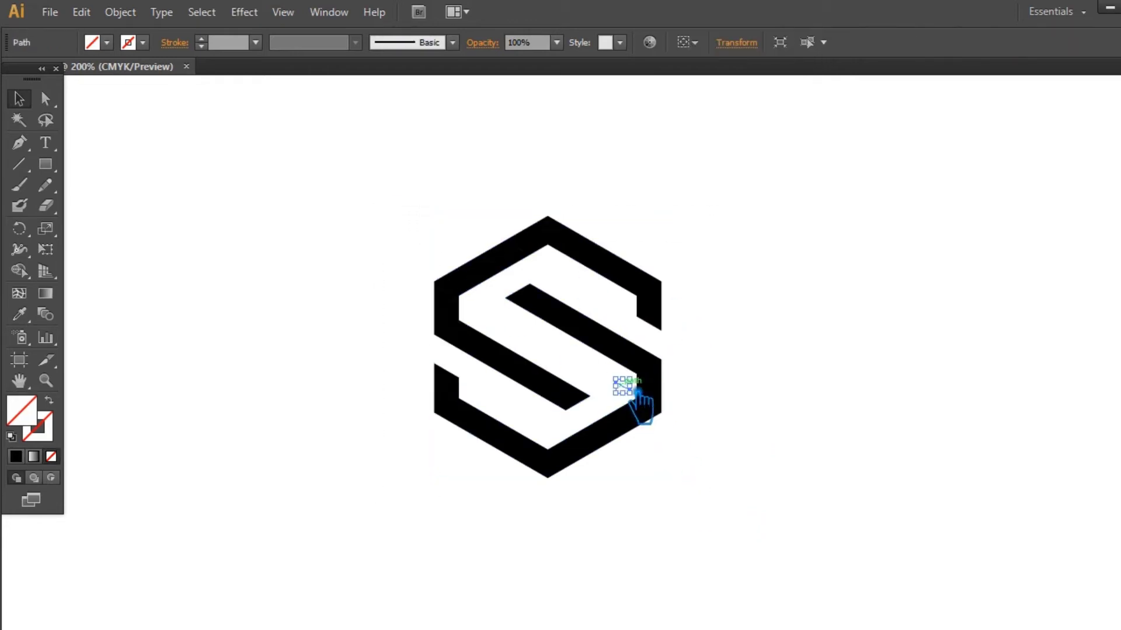
{"action": "key", "text": "Delete"}
Select all pieces of the logo and unite the touching ones.
{"action": "left_click_drag", "start_coordinate": [733, 530], "coordinate": [358, 199]}
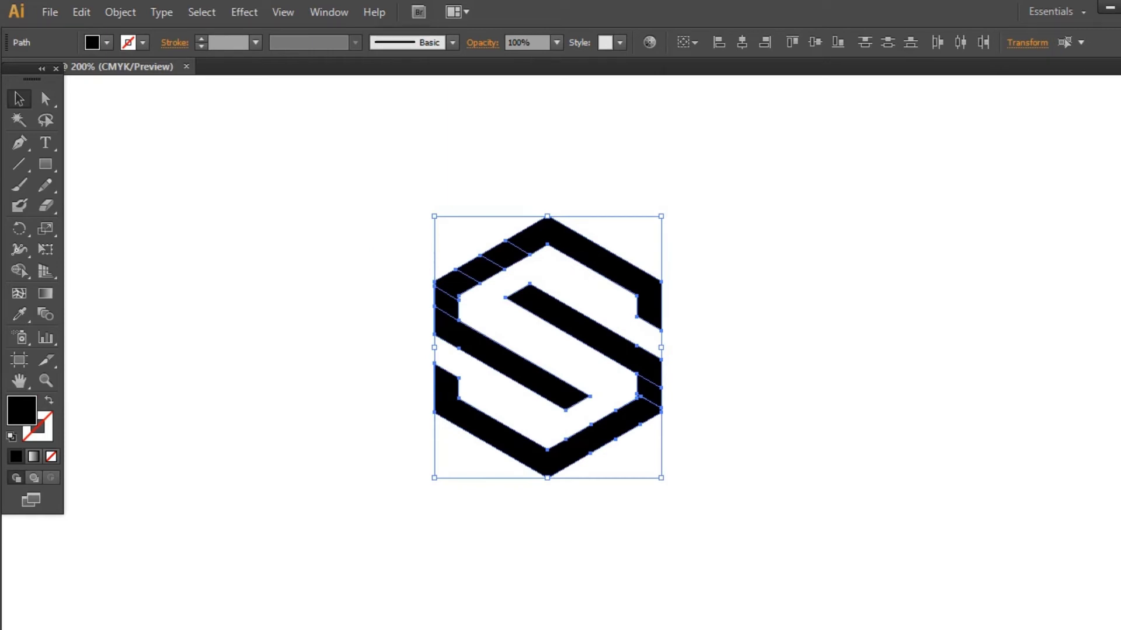
{"action": "key", "text": "ctrl+shift+F9"}
{"action": "left_click", "coordinate": [969, 467]}
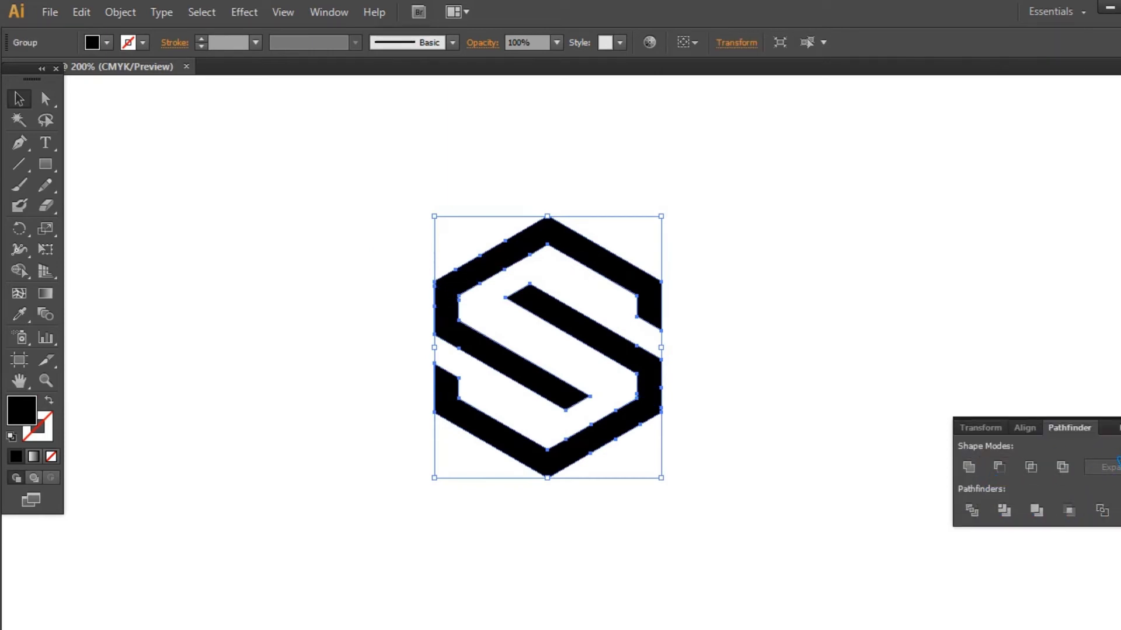
{"action": "key", "text": "ctrl+shift+F9"}
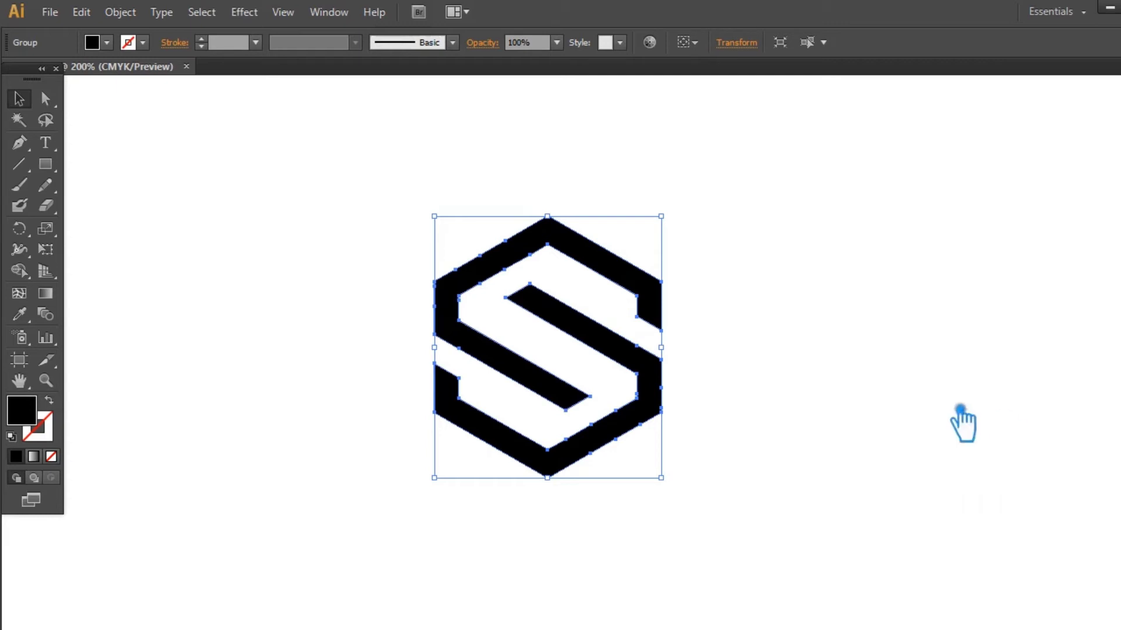
Delete the redundant anchor points along the straight edges of the upper logo shape.
{"action": "key", "text": "p"}
{"action": "left_click", "coordinate": [446, 314]}
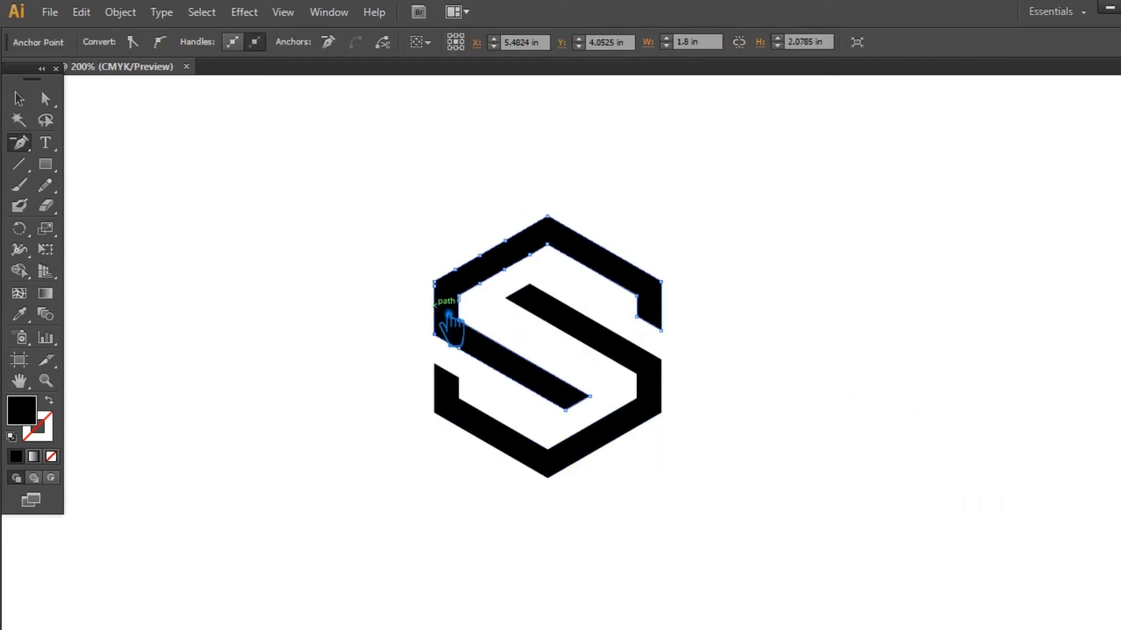
{"action": "left_click_drag", "start_coordinate": [474, 309], "coordinate": [479, 280]}
{"action": "left_click", "coordinate": [455, 269]}
{"action": "left_click", "coordinate": [480, 256]}
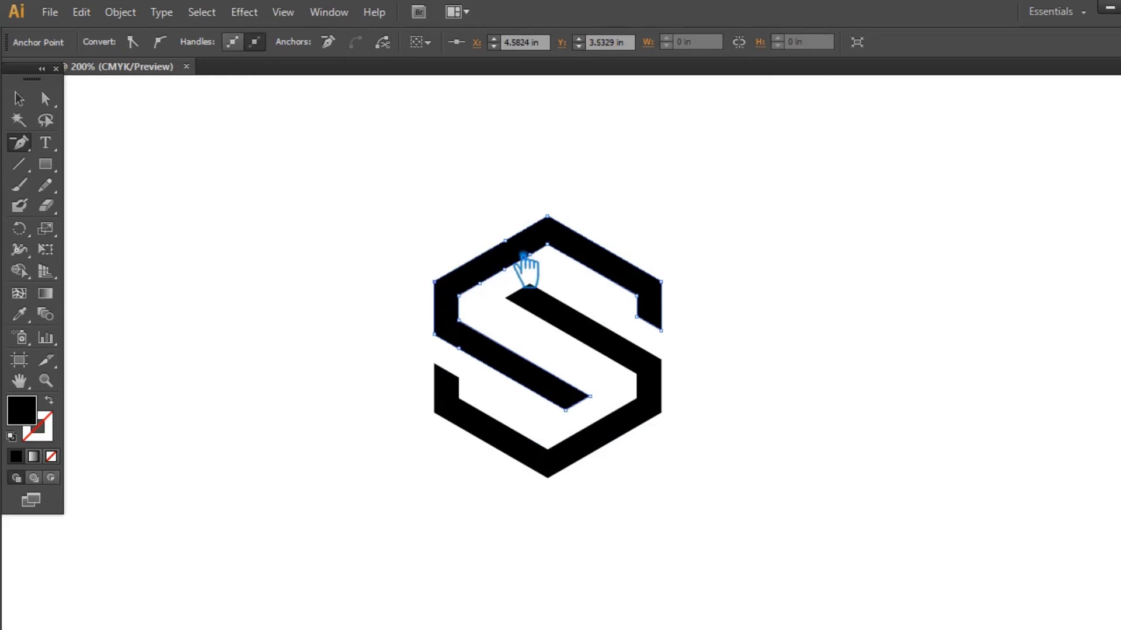
{"action": "left_click", "coordinate": [505, 241]}
{"action": "left_click", "coordinate": [529, 255]}
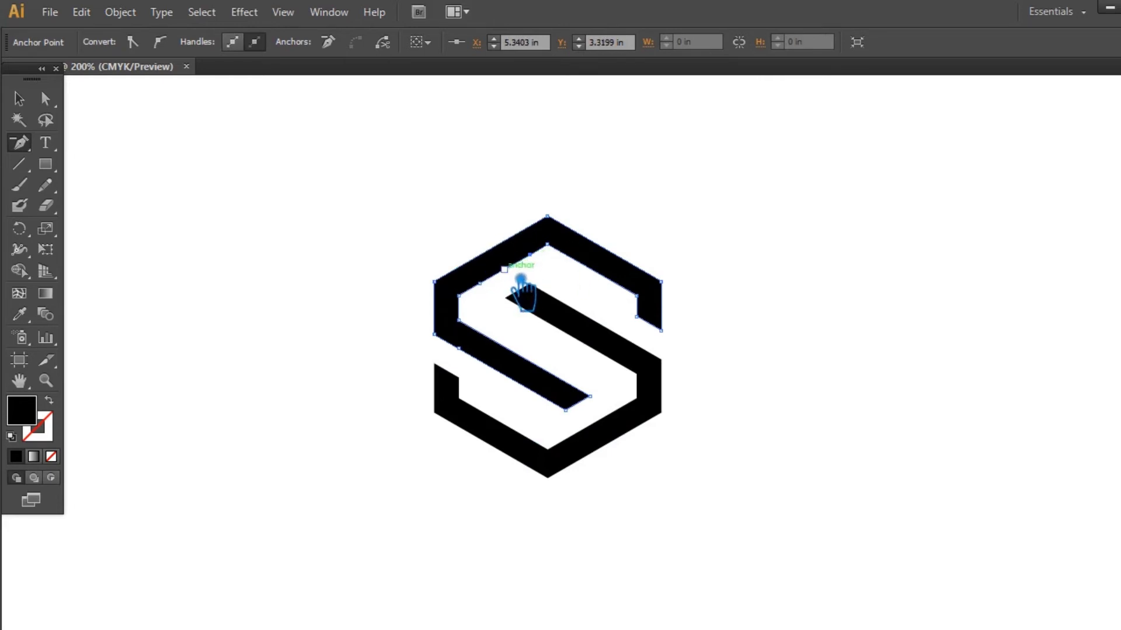
{"action": "left_click", "coordinate": [477, 353]}
{"action": "left_click", "coordinate": [542, 239]}
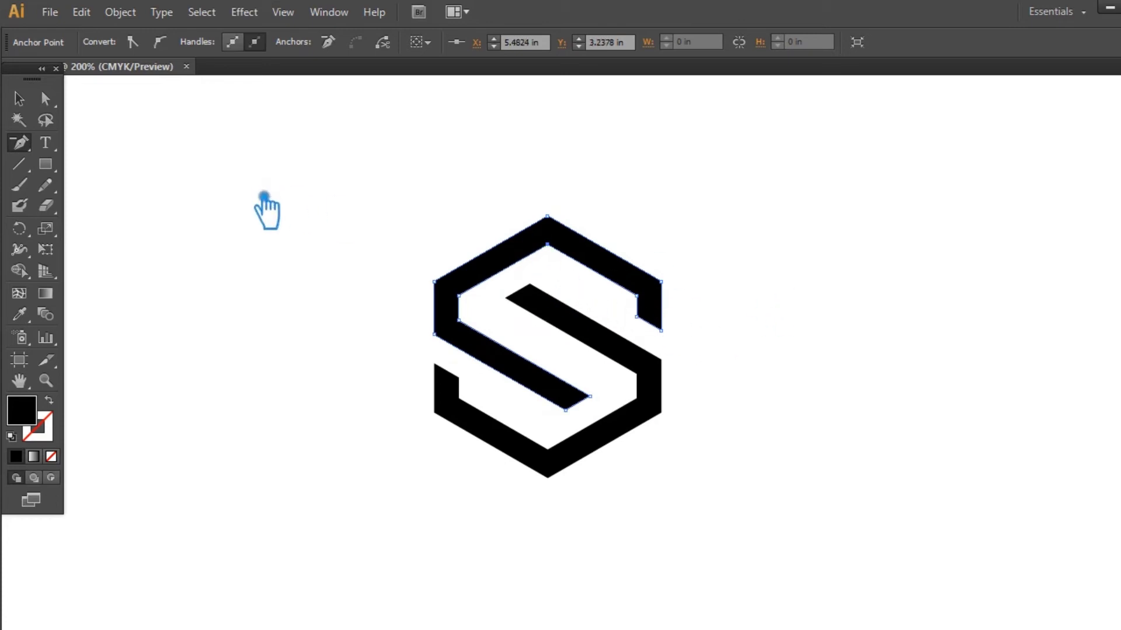
Delete the redundant anchor points along the straight edges of the lower logo shape.
{"action": "key", "text": "v"}
{"action": "left_click", "coordinate": [622, 442]}
{"action": "key", "text": "p"}
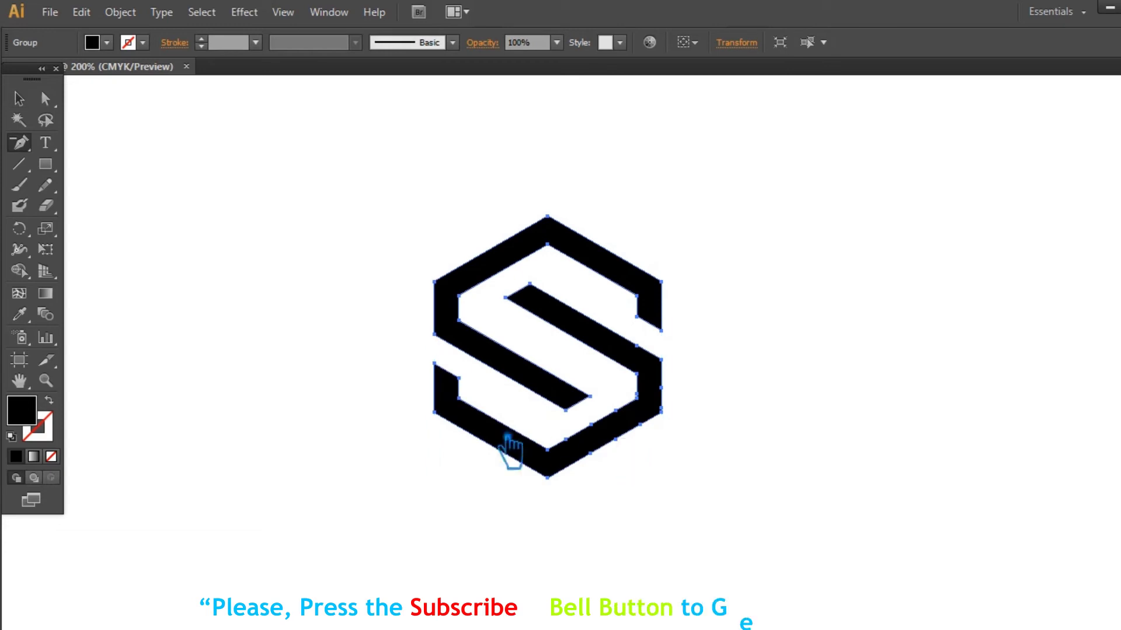
{"action": "left_click", "coordinate": [582, 439]}
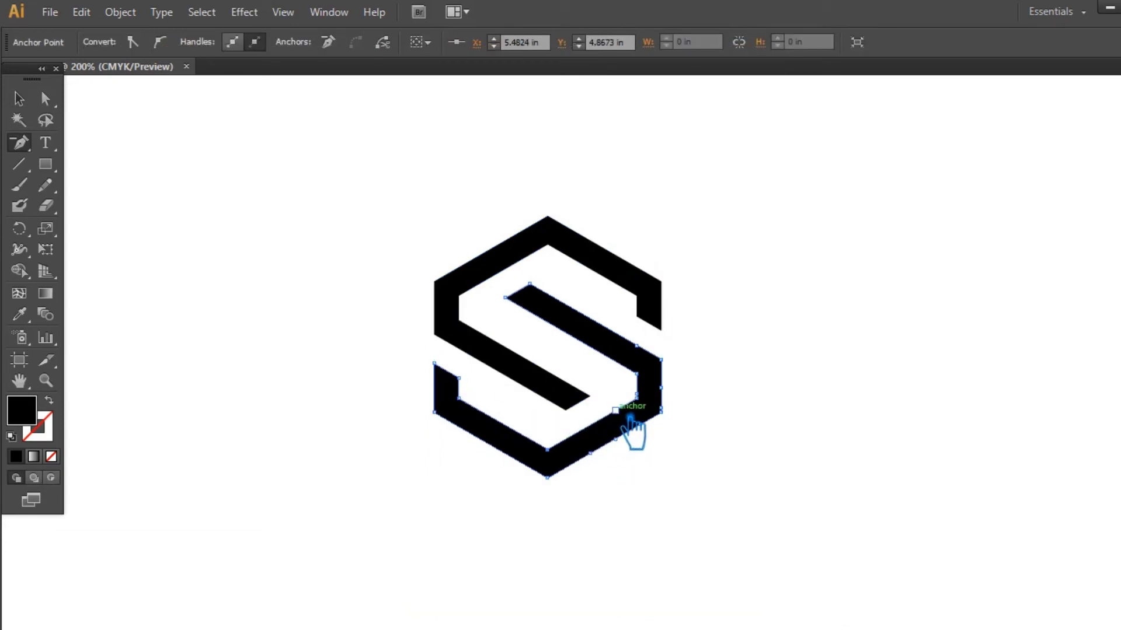
{"action": "left_click", "coordinate": [636, 397]}
{"action": "left_click", "coordinate": [636, 345]}
{"action": "left_click", "coordinate": [661, 388]}
{"action": "left_click", "coordinate": [662, 408]}
{"action": "left_click", "coordinate": [616, 439]}
{"action": "left_click", "coordinate": [590, 453]}
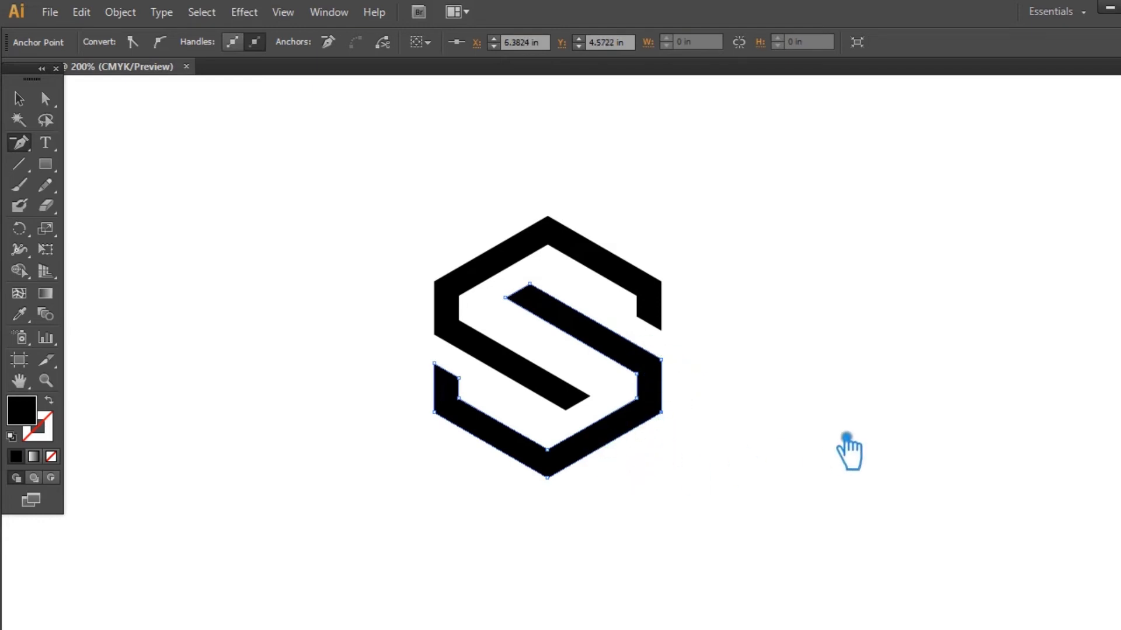
{"action": "key", "text": "v"}
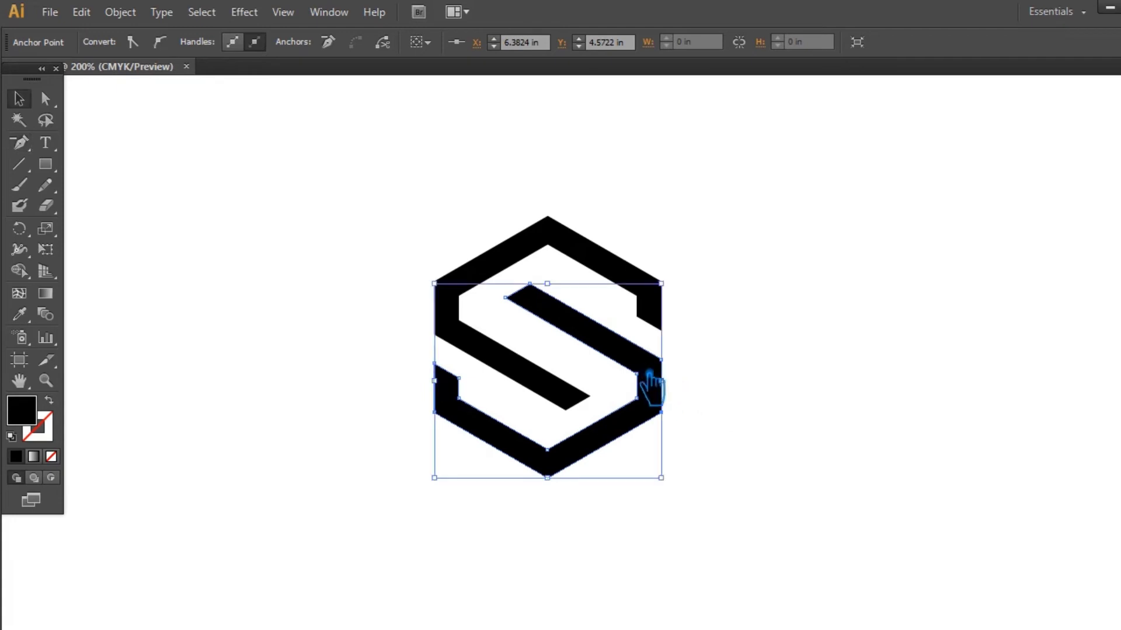
{"action": "left_click", "coordinate": [776, 383]}
{"action": "left_click_drag", "start_coordinate": [776, 383], "coordinate": [388, 171]}
{"action": "left_click", "coordinate": [750, 217]}
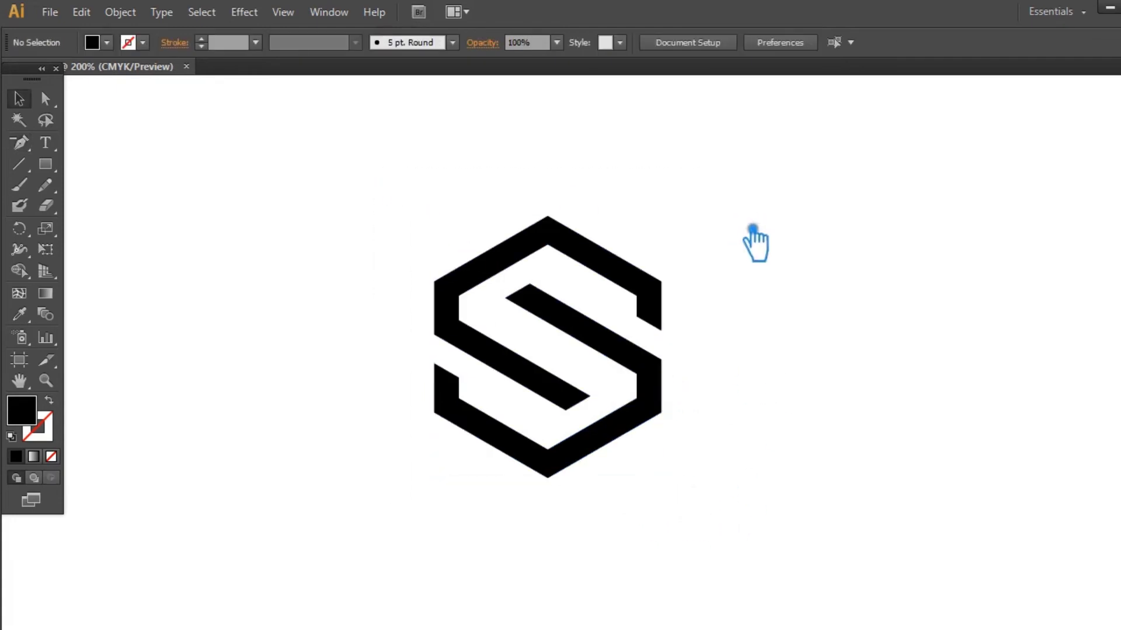
Move the finished logo to the left and place a duplicate beside it on the right.
{"action": "key", "text": "s"}
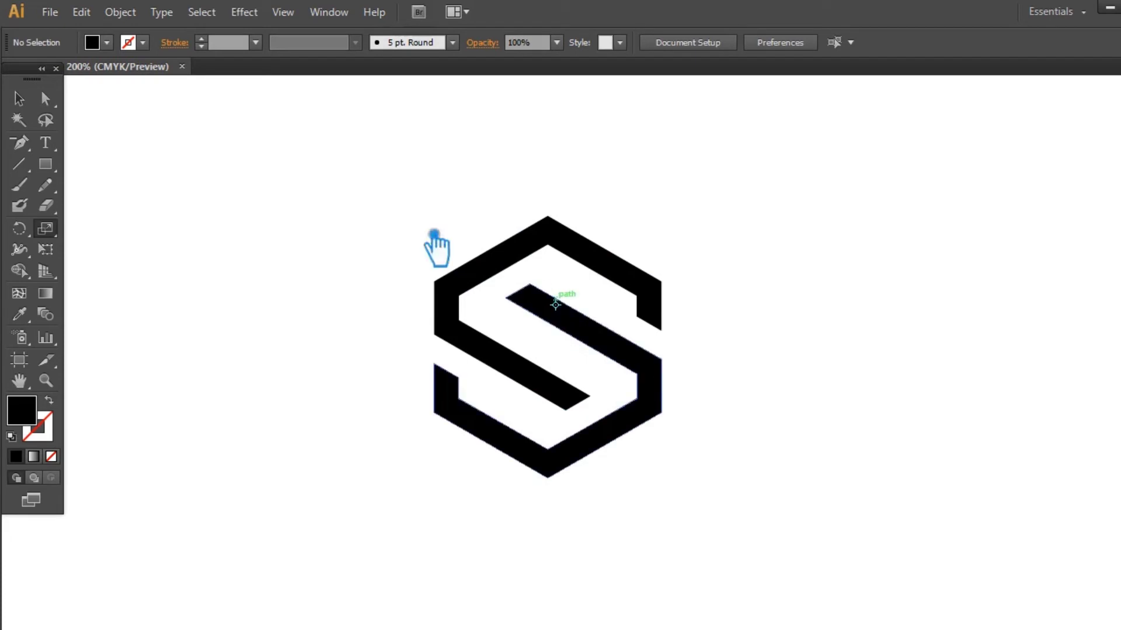
{"action": "left_click_drag", "start_coordinate": [743, 483], "coordinate": [438, 207]}
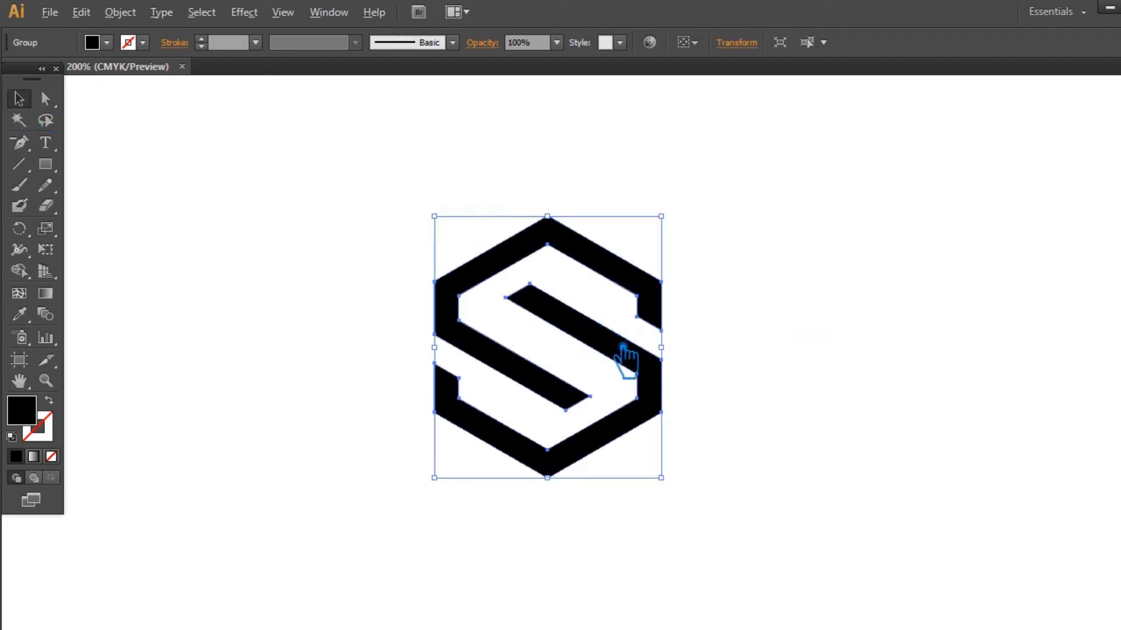
{"action": "left_click", "coordinate": [853, 333]}
{"action": "left_click_drag", "start_coordinate": [564, 382], "coordinate": [344, 371]}
{"action": "left_click_drag", "start_coordinate": [419, 359], "coordinate": [721, 368]}
{"action": "left_click_drag", "start_coordinate": [883, 464], "coordinate": [282, 189]}
{"action": "left_click", "coordinate": [808, 225]}
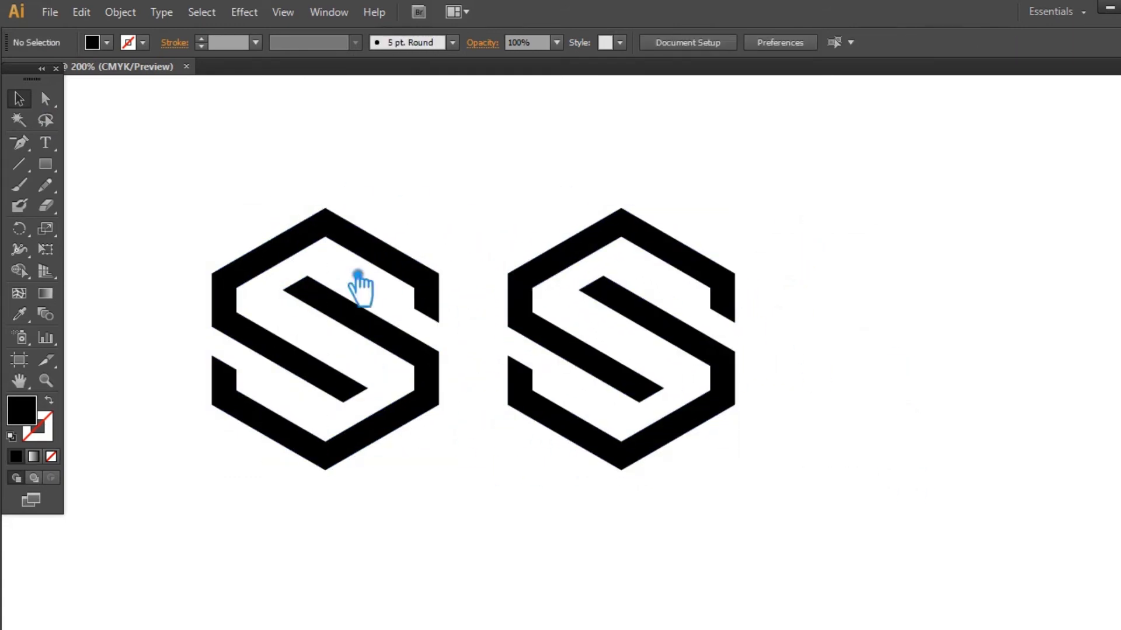
Fill the upper shape of the left logo with a horizontal linear white-to-black gradient.
{"action": "left_click", "coordinate": [366, 257]}
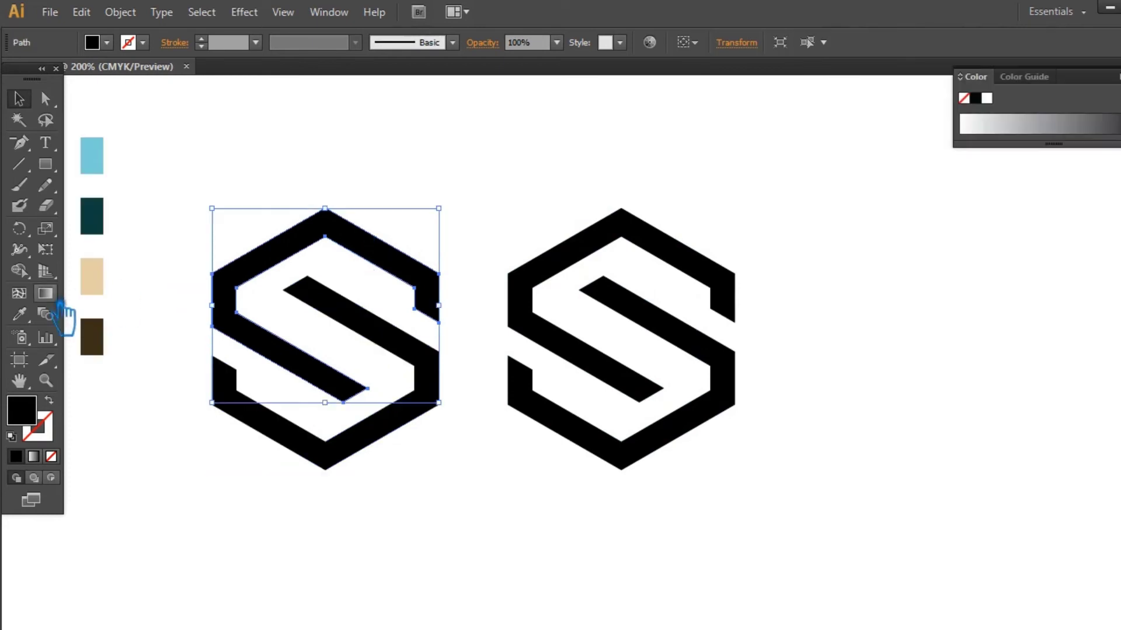
{"action": "left_click", "coordinate": [45, 294]}
{"action": "left_click", "coordinate": [287, 272]}
{"action": "left_click_drag", "start_coordinate": [326, 303], "coordinate": [268, 307]}
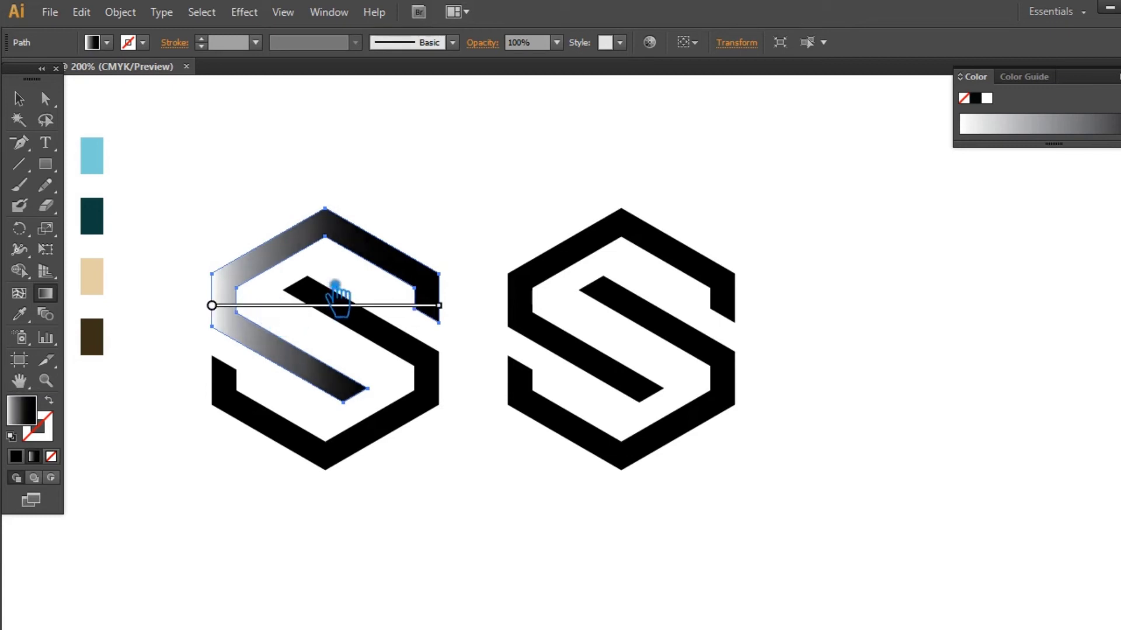
Set the white start stop of the upper shape's gradient to the light-blue swatch's colour, 71C7DB.
{"action": "key", "text": "v"}
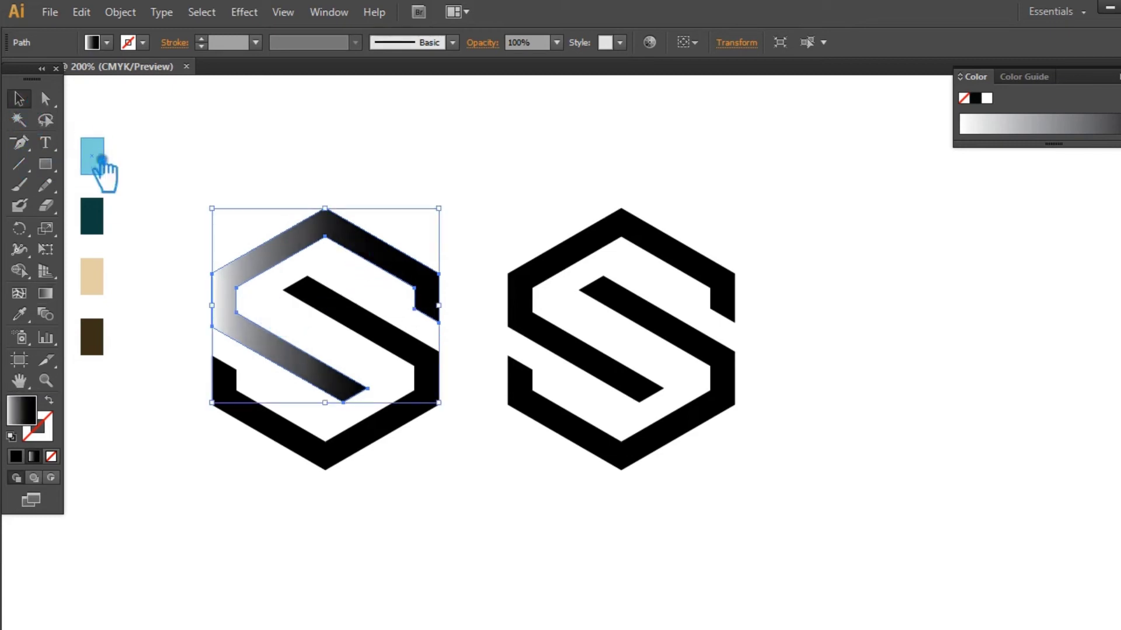
{"action": "left_click", "coordinate": [99, 159]}
{"action": "double_click", "coordinate": [21, 410]}
{"action": "left_click", "coordinate": [788, 156]}
{"action": "left_click", "coordinate": [377, 256]}
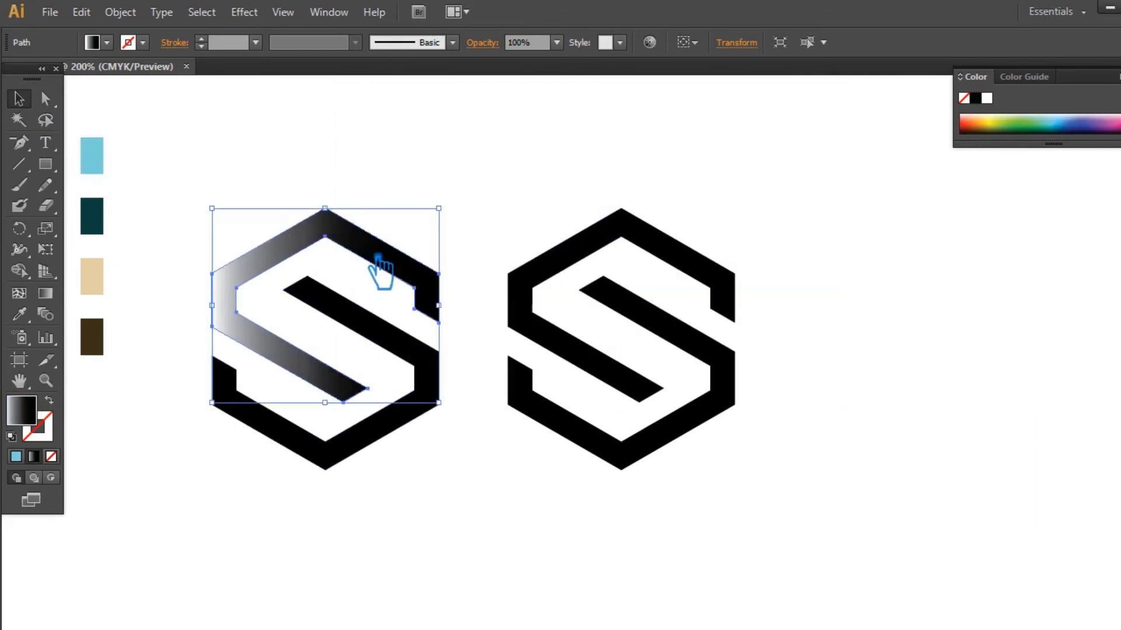
{"action": "key", "text": "ctrl+F9"}
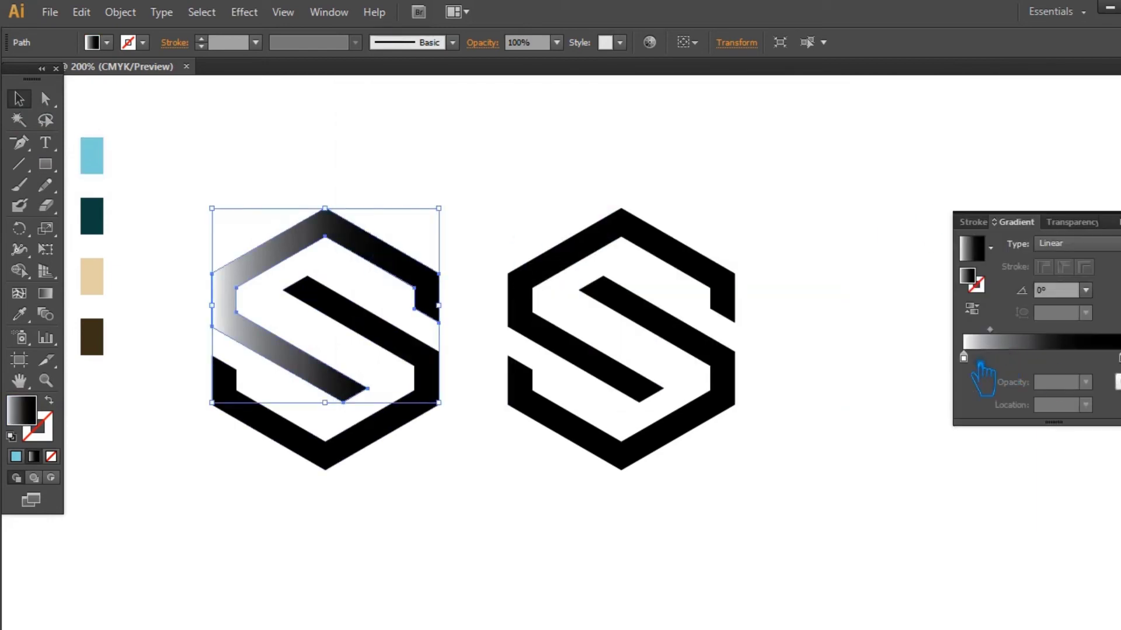
{"action": "left_click", "coordinate": [964, 357]}
{"action": "double_click", "coordinate": [969, 277]}
{"action": "type", "text": "71C7DB"}
{"action": "left_click", "coordinate": [777, 149]}
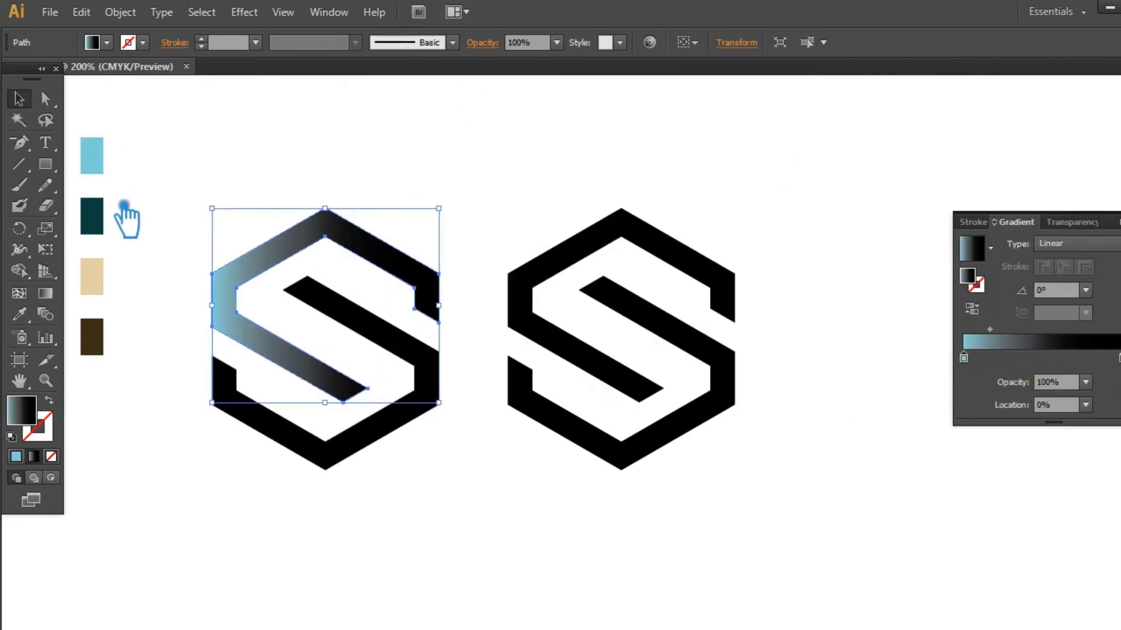
Set the black end stop of the upper shape's gradient to the dark-teal swatch's colour, 093F3E.
{"action": "left_click", "coordinate": [92, 216]}
{"action": "double_click", "coordinate": [29, 409]}
{"action": "left_click", "coordinate": [790, 148]}
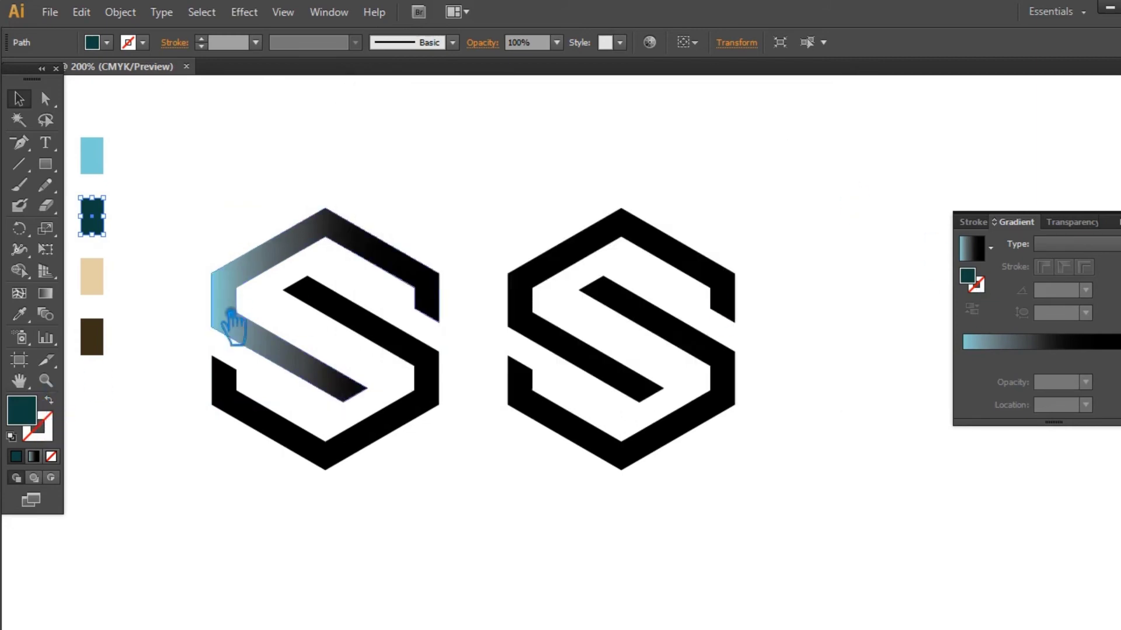
{"action": "left_click", "coordinate": [230, 300]}
{"action": "left_click", "coordinate": [1120, 358]}
{"action": "double_click", "coordinate": [969, 278]}
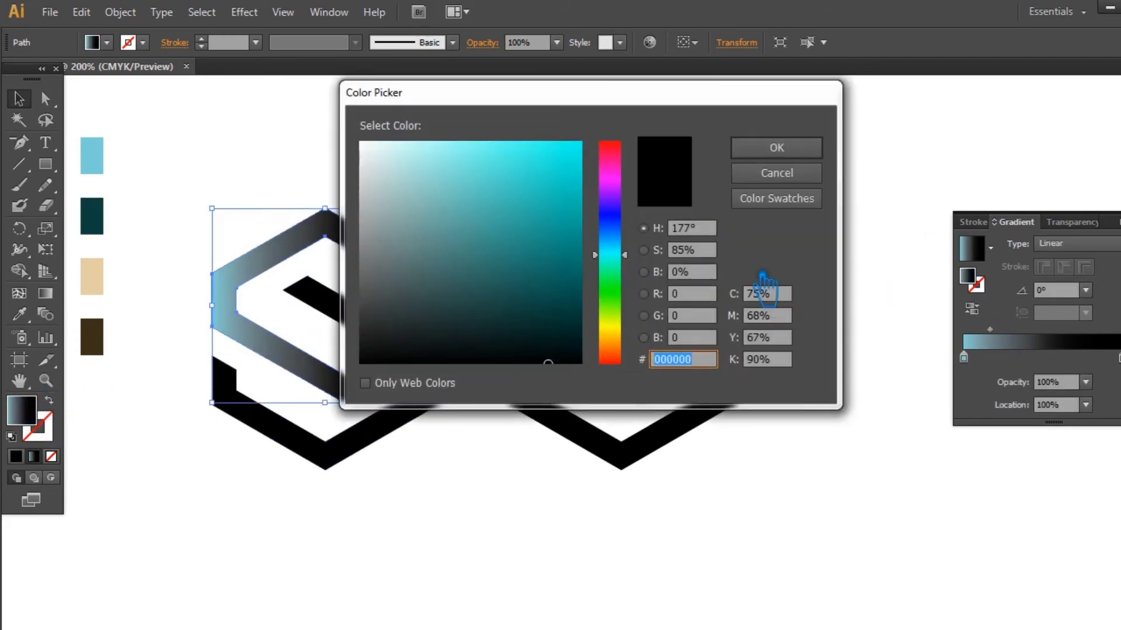
{"action": "type", "text": "093F3E"}
{"action": "left_click", "coordinate": [777, 147]}
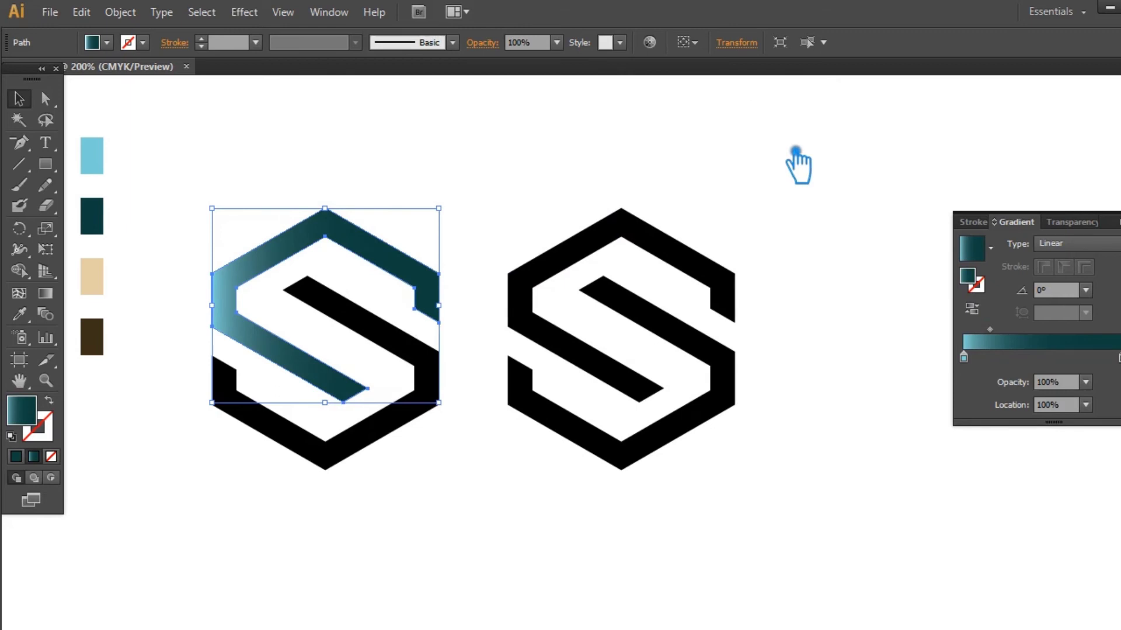
Shift the gradient's light-blue stop slightly inward, its midpoint to about 29.55%, and its dark-teal stop to about 81.72%.
{"action": "left_click_drag", "start_coordinate": [964, 357], "coordinate": [1010, 330]}
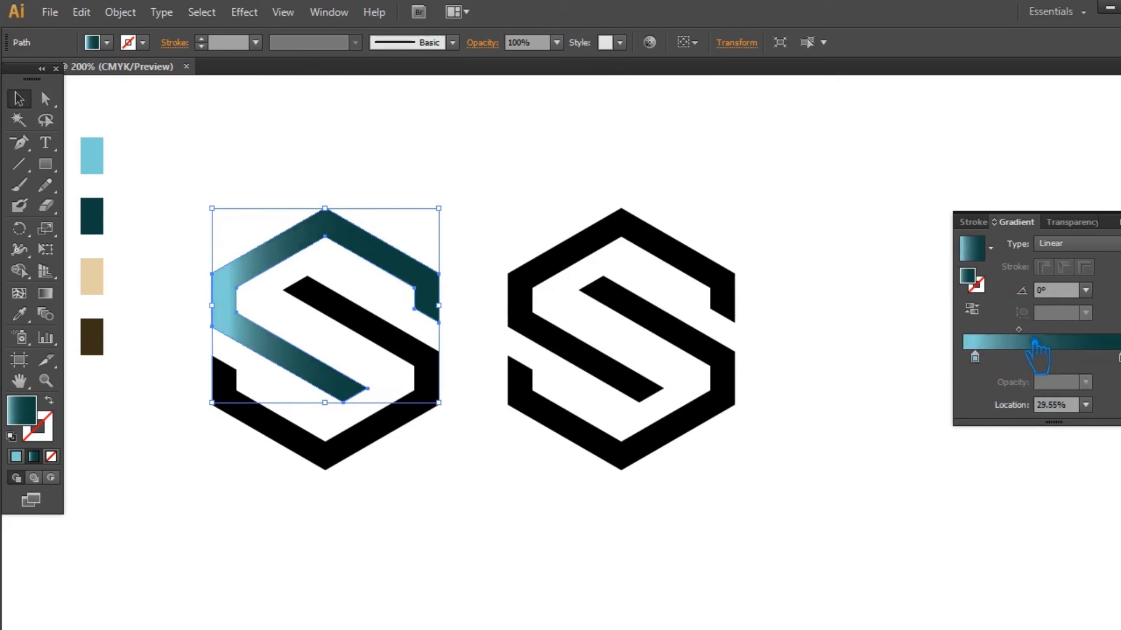
{"action": "left_click", "coordinate": [345, 170]}
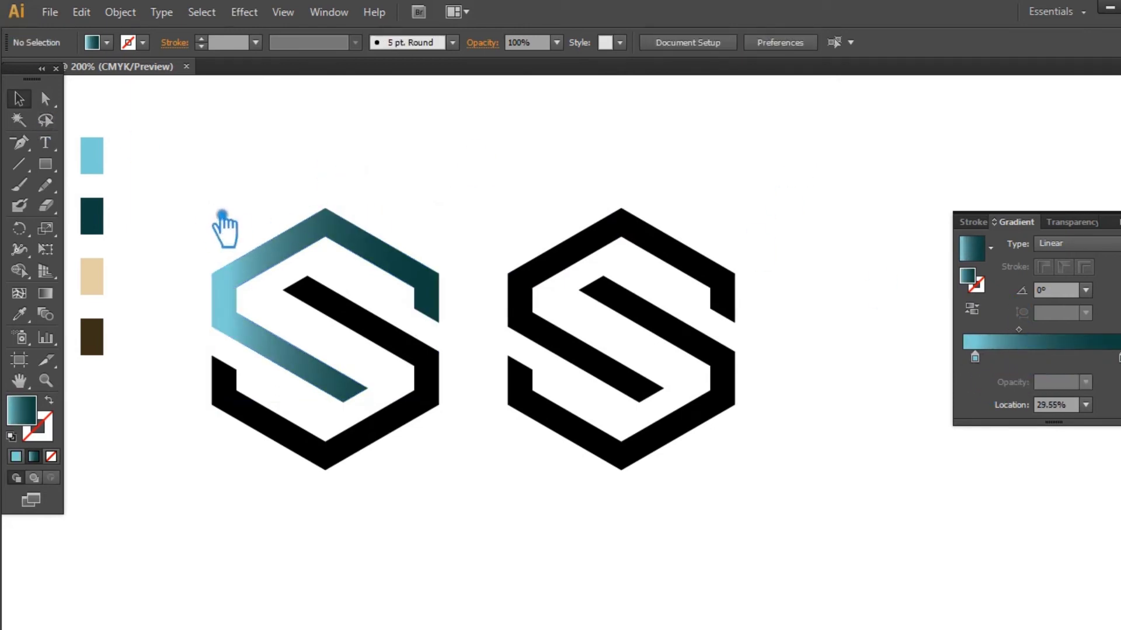
{"action": "left_click", "coordinate": [252, 257]}
{"action": "left_click_drag", "start_coordinate": [1120, 357], "coordinate": [1111, 358]}
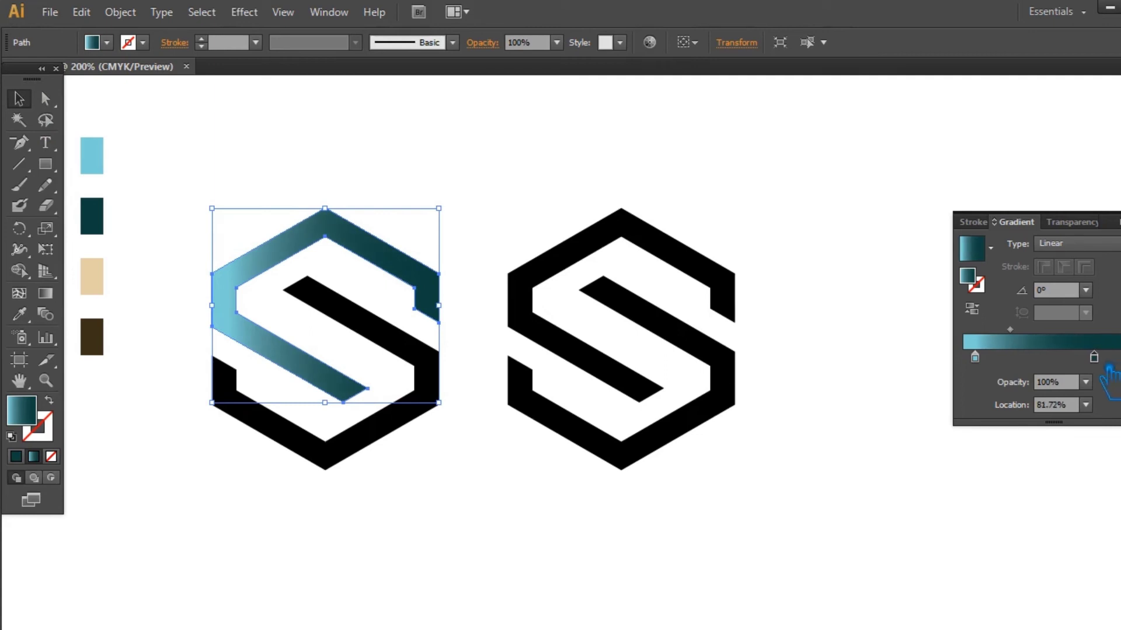
Move the gradient's dark-teal stop out to 97.85% and apply the same gradient, reversed, to the left logo's lower shape.
{"action": "left_click", "coordinate": [355, 259]}
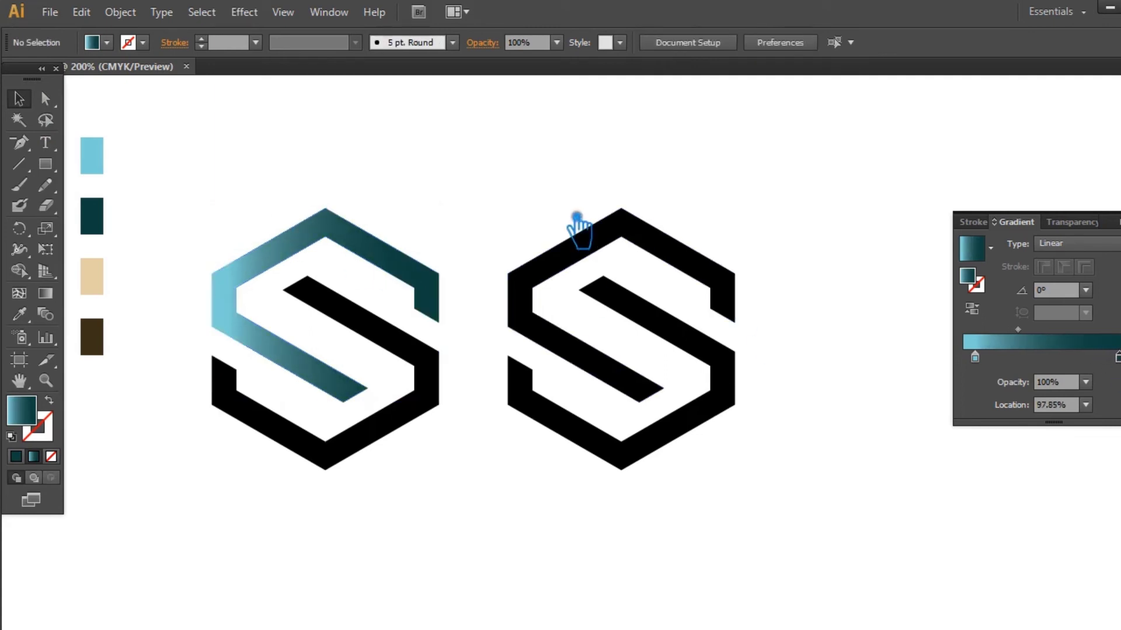
{"action": "left_click", "coordinate": [395, 351]}
{"action": "left_click", "coordinate": [19, 315]}
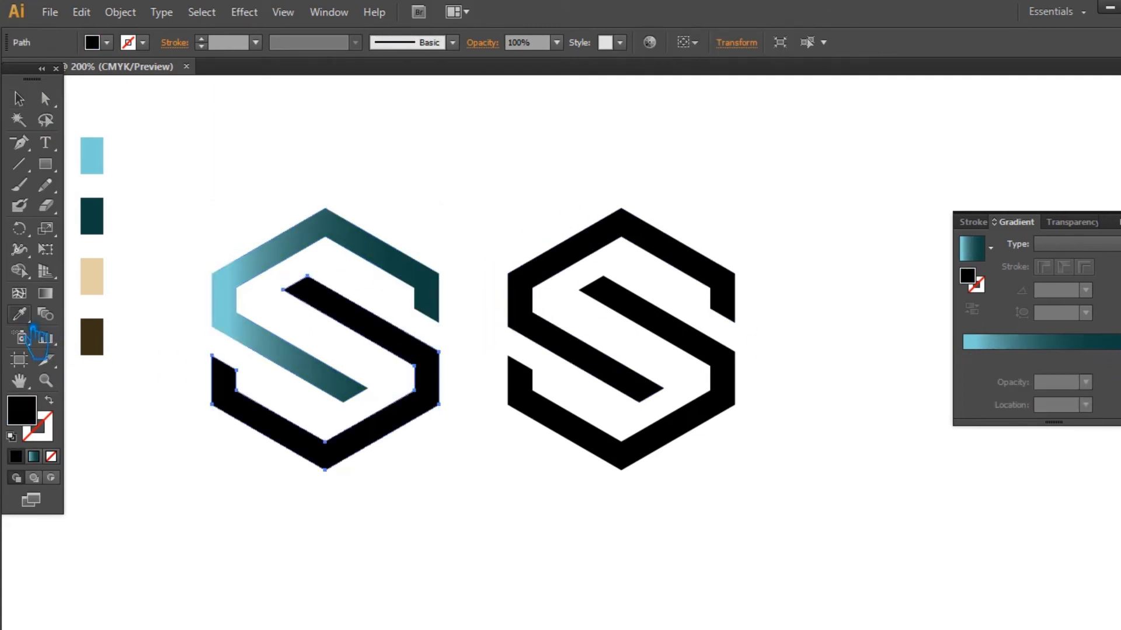
{"action": "left_click", "coordinate": [310, 244]}
{"action": "left_click", "coordinate": [995, 314]}
{"action": "left_click", "coordinate": [19, 99]}
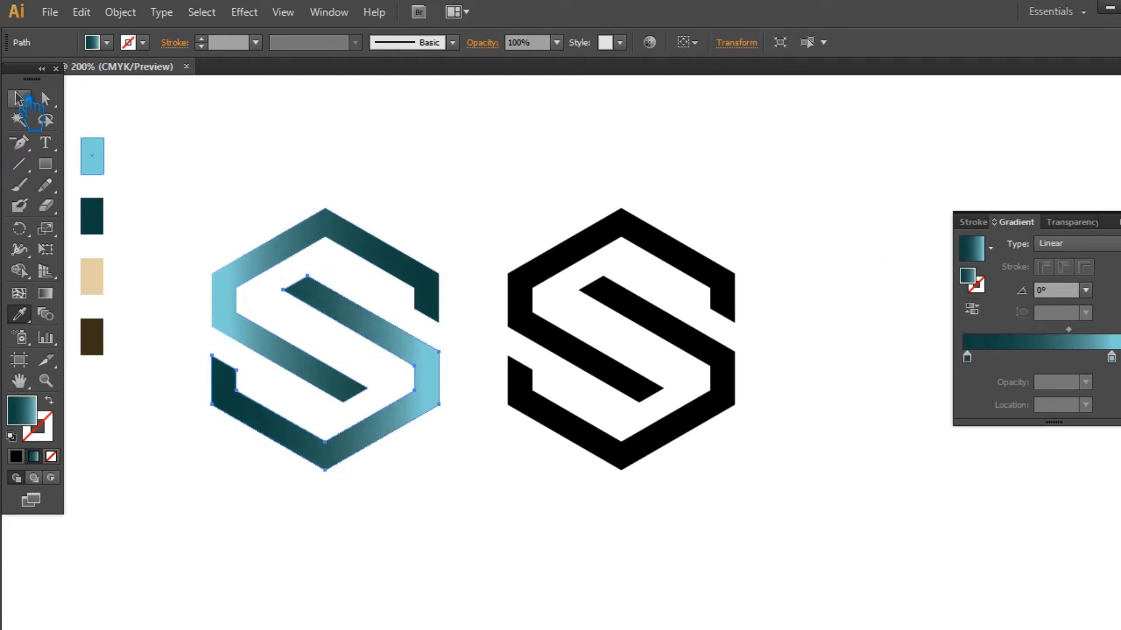
{"action": "left_click", "coordinate": [281, 135]}
Ungroup the right logo and fill its upper shape with the gradient sampled from the left logo's upper shape.
{"action": "left_click", "coordinate": [667, 239]}
{"action": "right_click", "coordinate": [667, 239]}
{"action": "left_click", "coordinate": [710, 328]}
{"action": "left_click", "coordinate": [648, 248]}
{"action": "left_click", "coordinate": [19, 314]}
{"action": "left_click", "coordinate": [354, 248]}
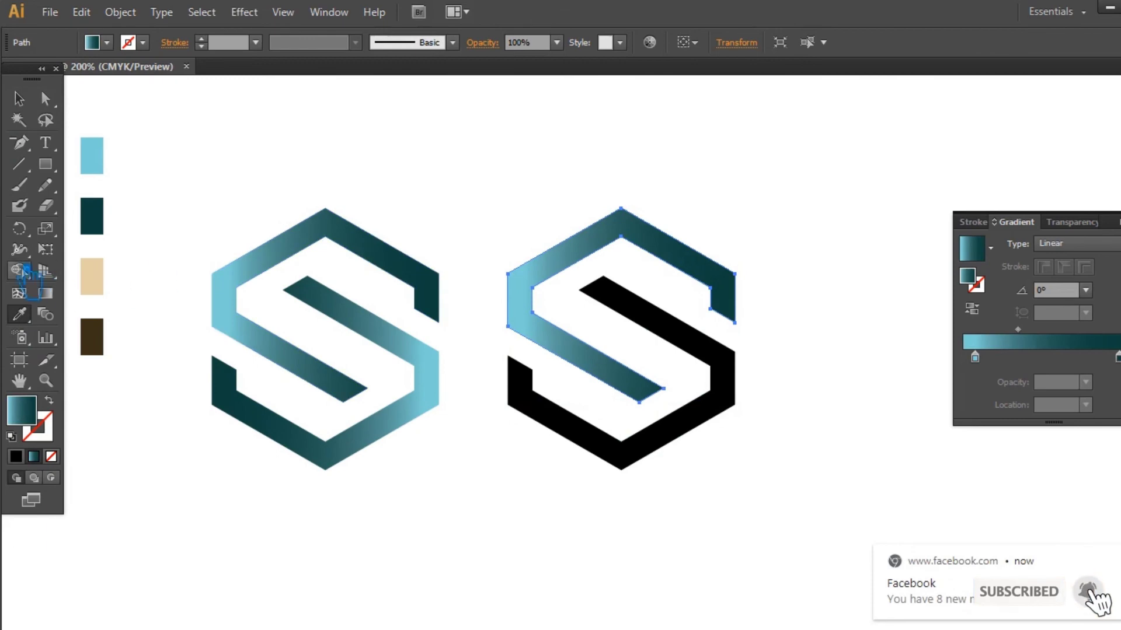
{"action": "left_click", "coordinate": [19, 98]}
Set the light-blue start stop of the right logo's upper gradient to the beige swatch's colour, E5CEA3.
{"action": "left_click", "coordinate": [94, 277]}
{"action": "double_click", "coordinate": [25, 410]}
{"action": "left_click", "coordinate": [775, 150]}
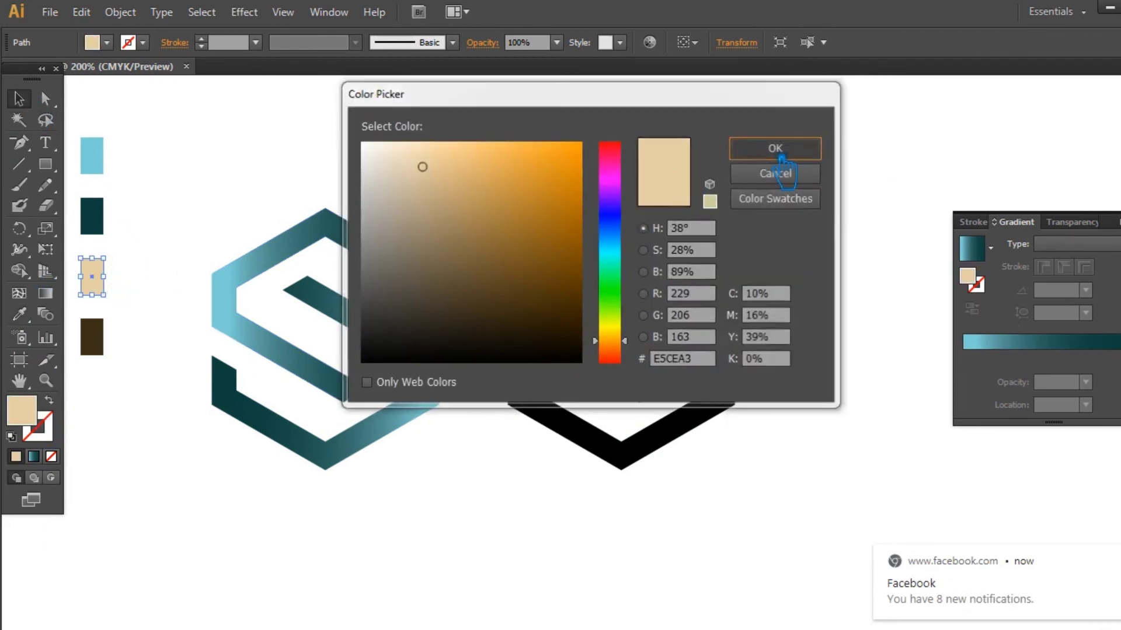
{"action": "left_click", "coordinate": [703, 269]}
{"action": "left_click", "coordinate": [975, 357]}
{"action": "double_click", "coordinate": [991, 287]}
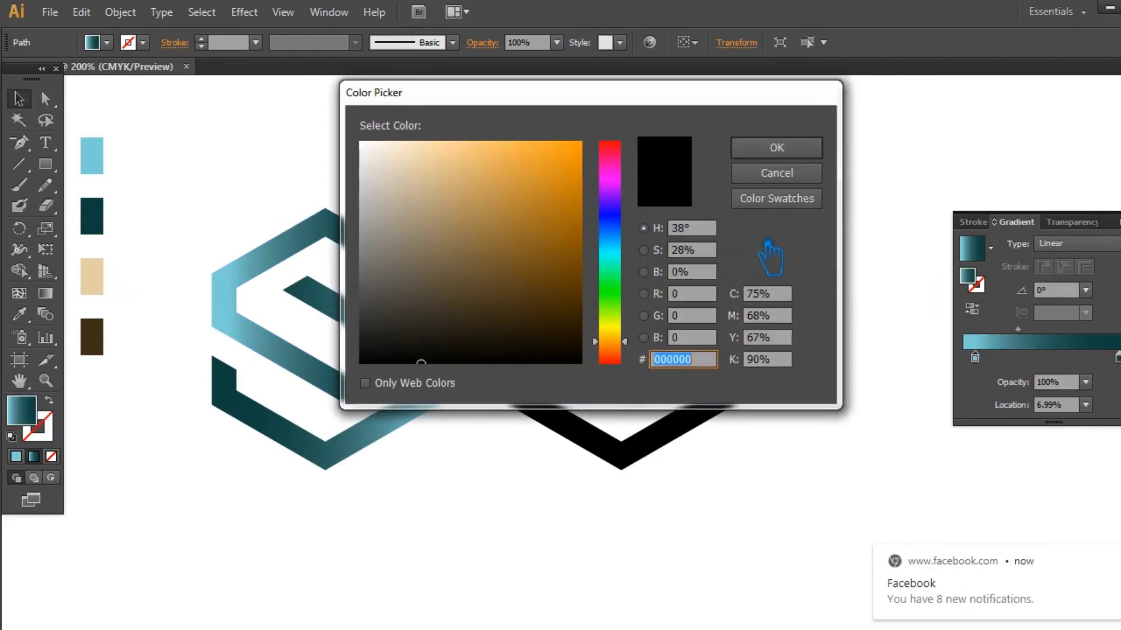
{"action": "left_click", "coordinate": [776, 148]}
Set the dark-teal end stop of the right logo's upper gradient to the dark-brown swatch's colour, 3C2F19.
{"action": "left_click", "coordinate": [92, 336]}
{"action": "double_click", "coordinate": [26, 411]}
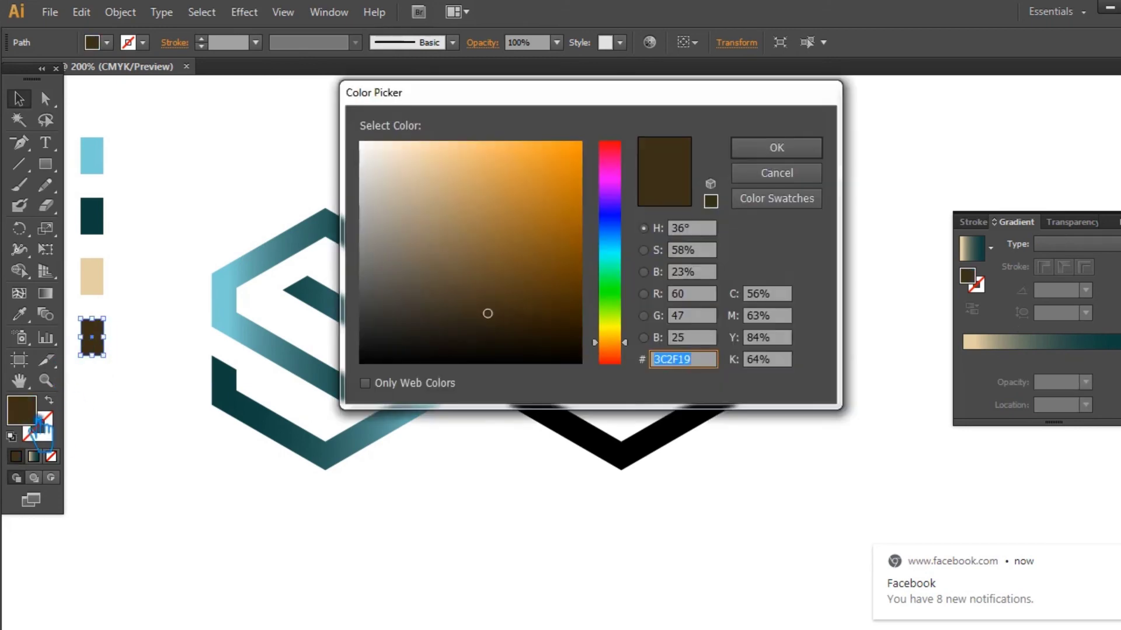
{"action": "left_click", "coordinate": [809, 151]}
{"action": "left_click", "coordinate": [721, 280]}
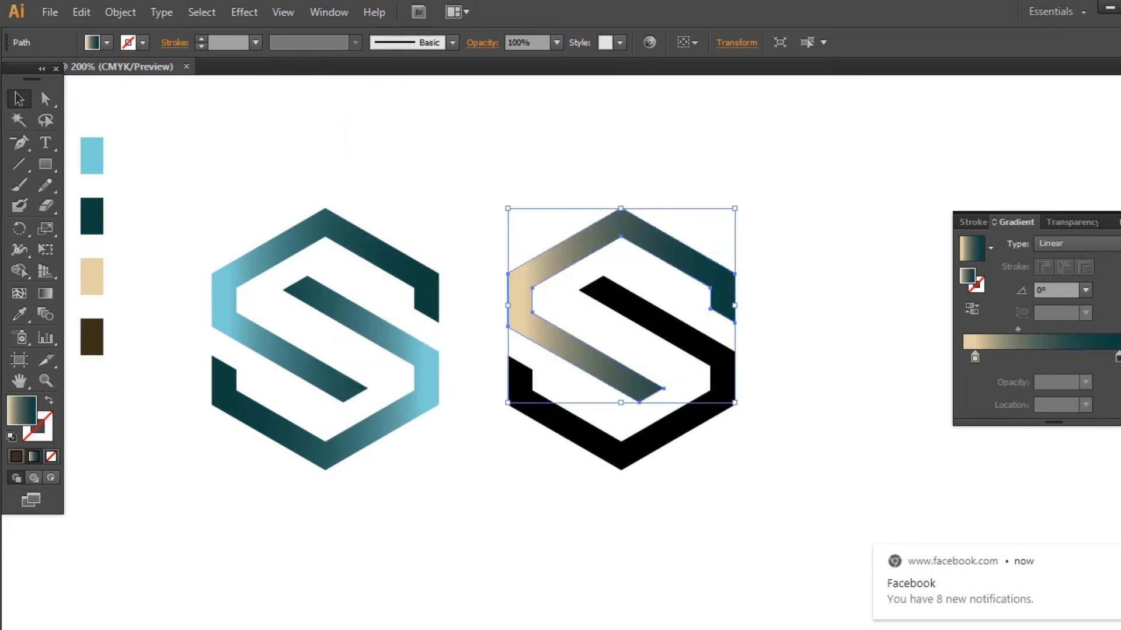
{"action": "double_click", "coordinate": [980, 285]}
{"action": "left_click", "coordinate": [776, 151]}
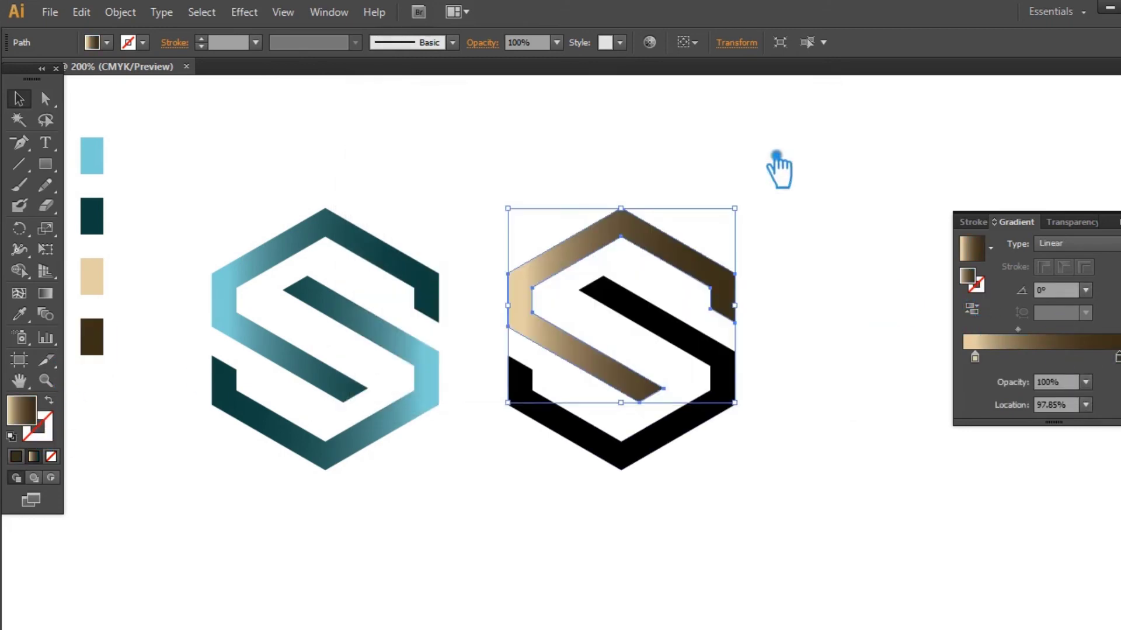
Shift the brown gradient's midpoint to about 40.8% and its dark-brown stop to about 84.95%.
{"action": "left_click_drag", "start_coordinate": [1018, 330], "coordinate": [1053, 337]}
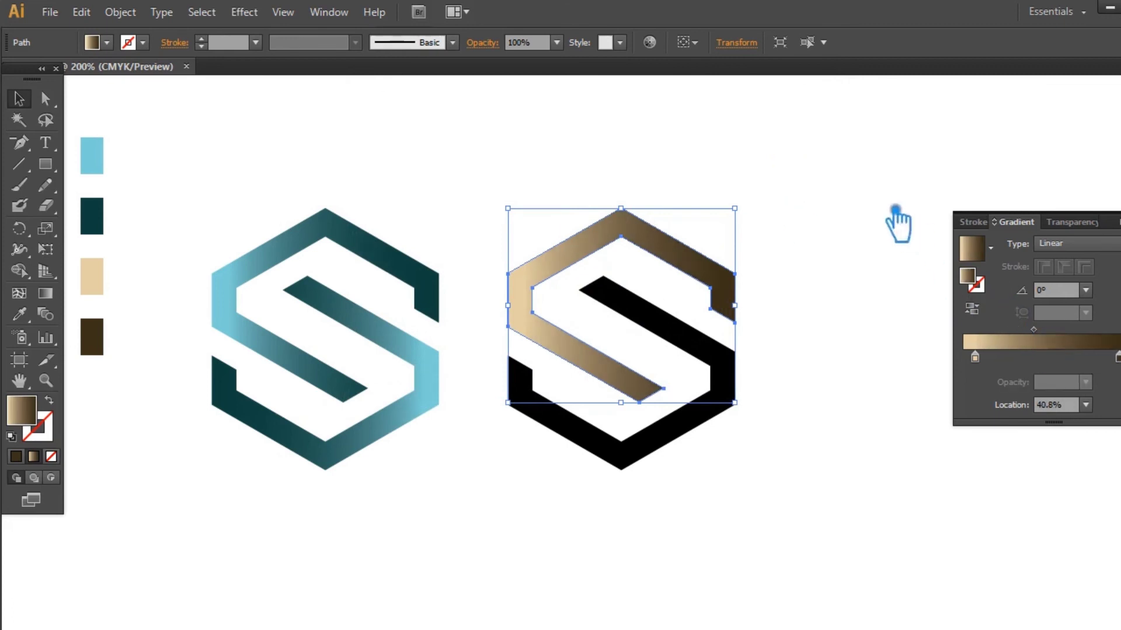
{"action": "left_click_drag", "start_coordinate": [1118, 357], "coordinate": [1100, 359]}
{"action": "left_click", "coordinate": [924, 310]}
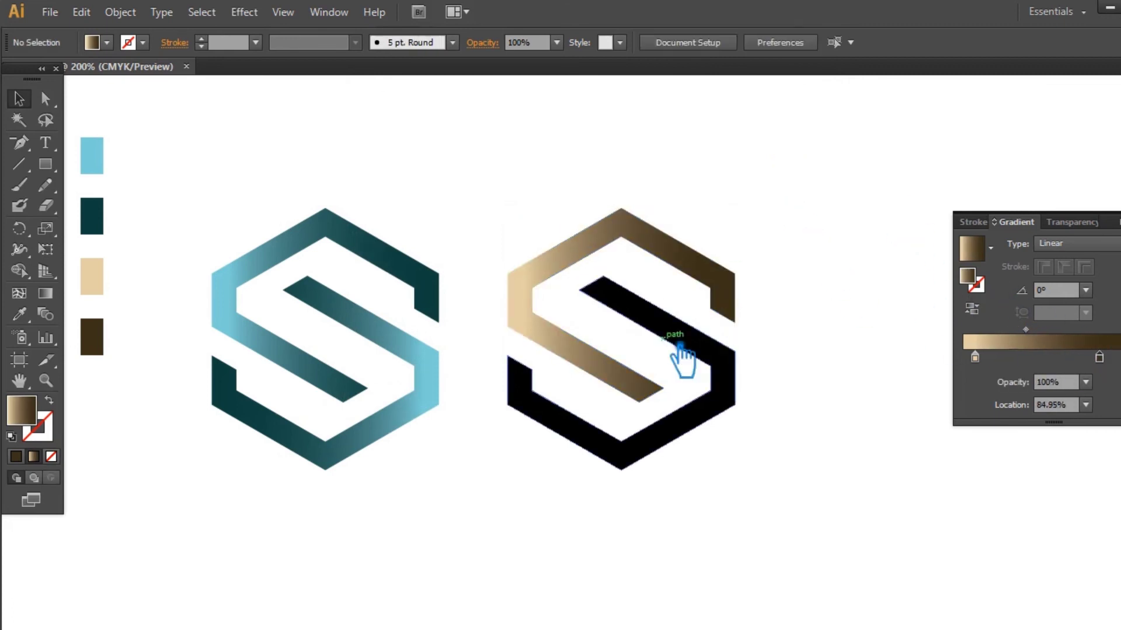
Fill the right logo's lower shape with the beige-to-brown gradient sampled from its upper shape, reversed.
{"action": "left_click", "coordinate": [672, 341]}
{"action": "left_click", "coordinate": [645, 245]}
{"action": "left_click", "coordinate": [972, 309]}
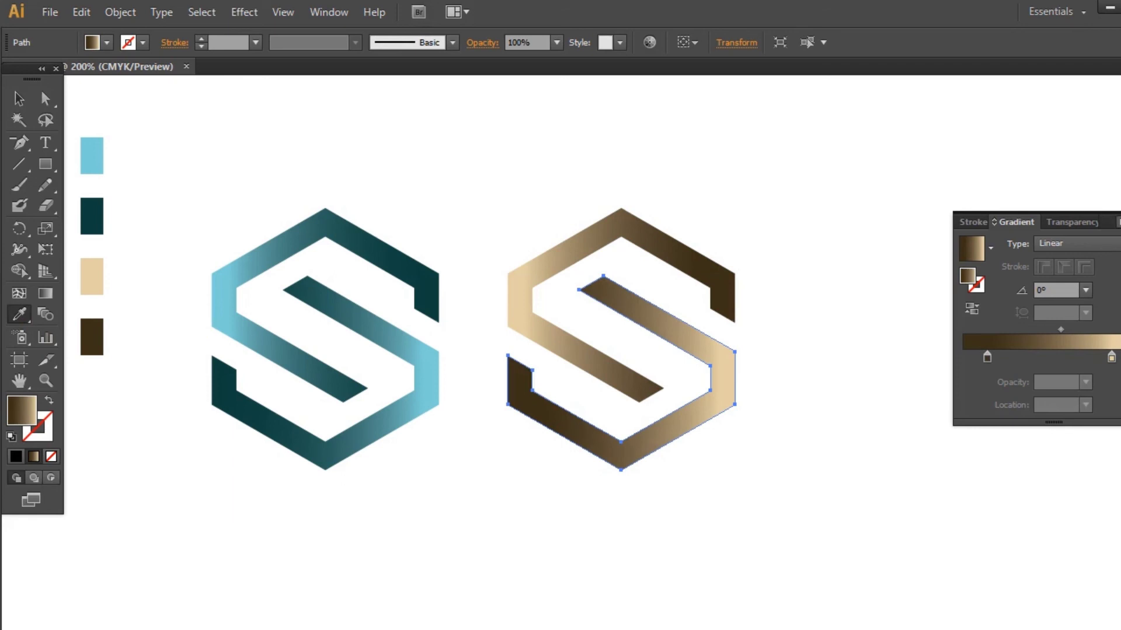
{"action": "left_click", "coordinate": [19, 99]}
{"action": "left_click", "coordinate": [208, 151]}
Remove the four colour swatches beside the logos.
{"action": "left_click_drag", "start_coordinate": [299, 196], "coordinate": [563, 253]}
{"action": "left_click_drag", "start_coordinate": [328, 175], "coordinate": [367, 388]}
{"action": "left_click_drag", "start_coordinate": [357, 213], "coordinate": [96, 273]}
{"action": "left_click_drag", "start_coordinate": [295, 294], "coordinate": [130, 253]}
Group the two shapes of the brown logo, and likewise those of the teal logo.
{"action": "left_click_drag", "start_coordinate": [854, 544], "coordinate": [609, 220]}
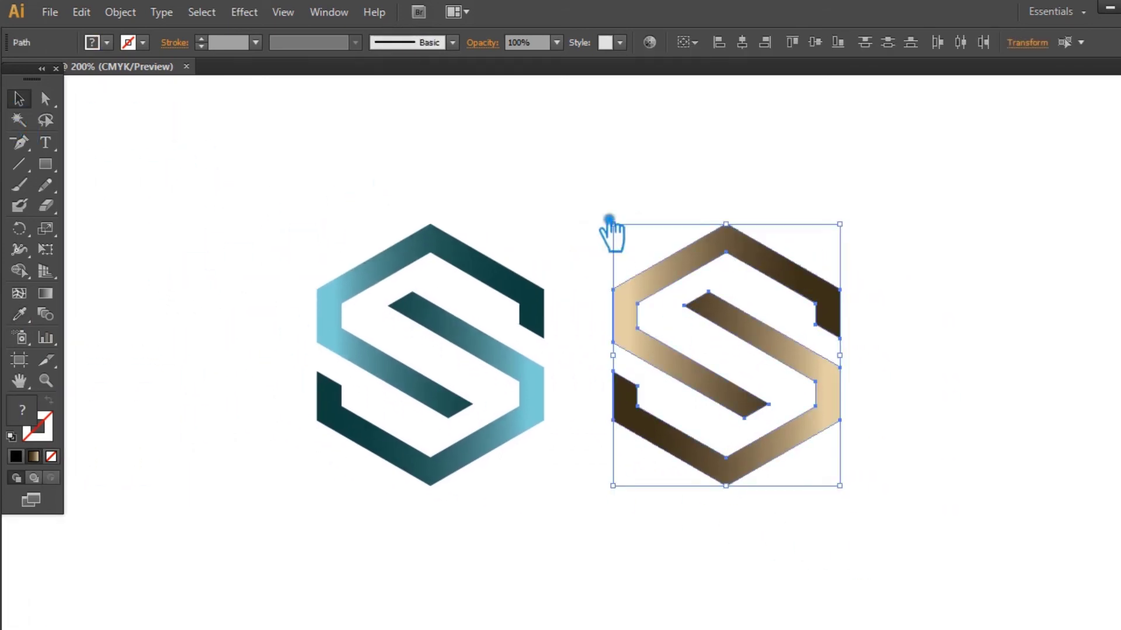
{"action": "left_click", "coordinate": [580, 181]}
{"action": "left_click", "coordinate": [517, 274]}
{"action": "left_click", "coordinate": [599, 238]}
{"action": "left_click_drag", "start_coordinate": [581, 520], "coordinate": [315, 195]}
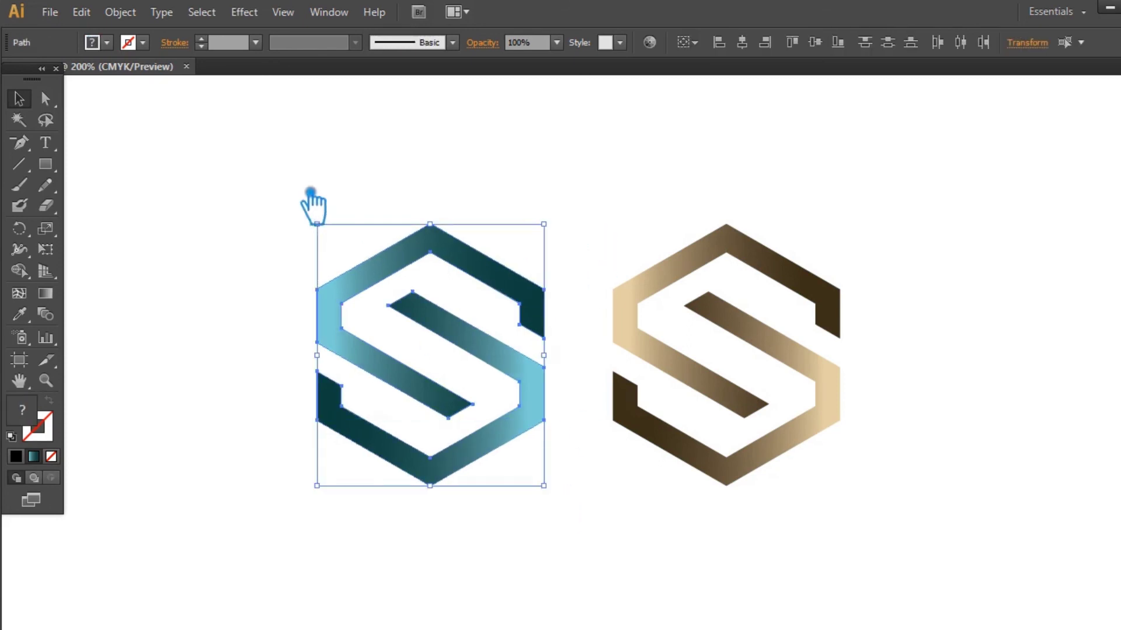
{"action": "left_click", "coordinate": [269, 157]}
Redraw the gradient of the teal logo's upper shape near-vertically, from light blue at its lower tip to dark teal at the apex.
{"action": "left_click", "coordinate": [477, 274]}
{"action": "left_click", "coordinate": [176, 246]}
{"action": "left_click", "coordinate": [502, 268]}
{"action": "left_click", "coordinate": [47, 294]}
{"action": "left_click_drag", "start_coordinate": [447, 417], "coordinate": [430, 226]}
{"action": "left_click", "coordinate": [19, 99]}
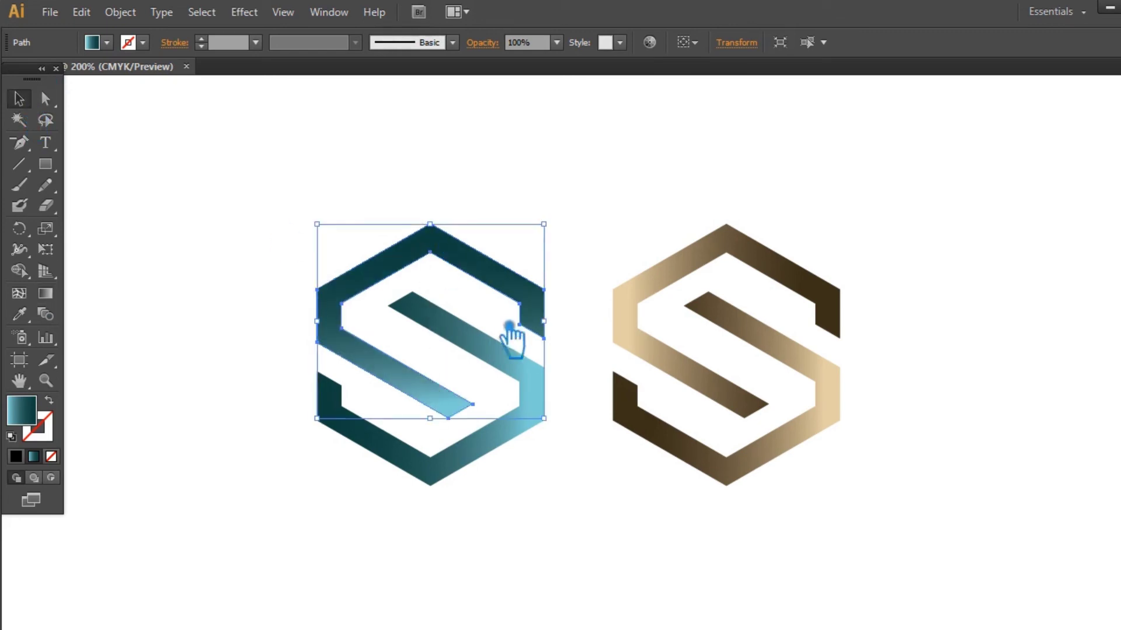
Redraw the gradient of the teal logo's lower shape near-vertically, from light blue at its inner tip to dark teal at the bottom vertex.
{"action": "left_click", "coordinate": [475, 337]}
{"action": "left_click", "coordinate": [46, 294]}
{"action": "left_click_drag", "start_coordinate": [412, 294], "coordinate": [445, 507]}
{"action": "left_click", "coordinate": [19, 98]}
{"action": "left_click", "coordinate": [325, 165]}
Try copying the teal logo's gradient onto the whole grouped brown logo, and undo it.
{"action": "left_click", "coordinate": [626, 318]}
{"action": "left_click", "coordinate": [20, 315]}
{"action": "left_click", "coordinate": [337, 316]}
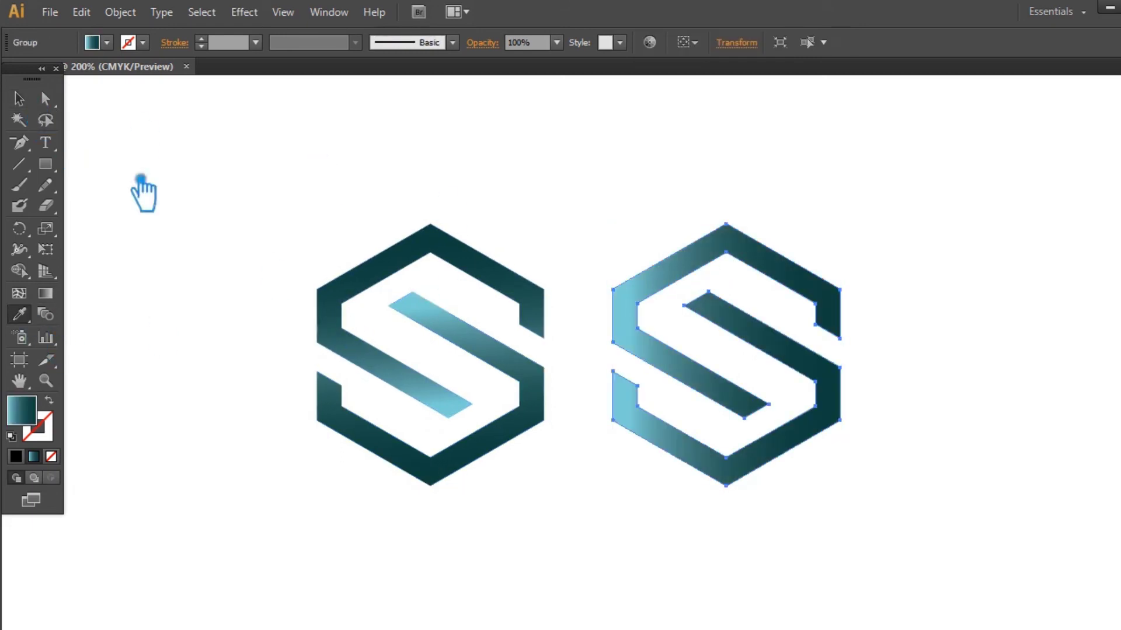
{"action": "left_click", "coordinate": [21, 100]}
{"action": "key", "text": "ctrl+z"}
Ungroup the brown logo and redraw its upper shape's gradient near-vertically, from beige at the lower tip to dark brown at the apex.
{"action": "right_click", "coordinate": [709, 263]}
{"action": "left_click", "coordinate": [778, 375]}
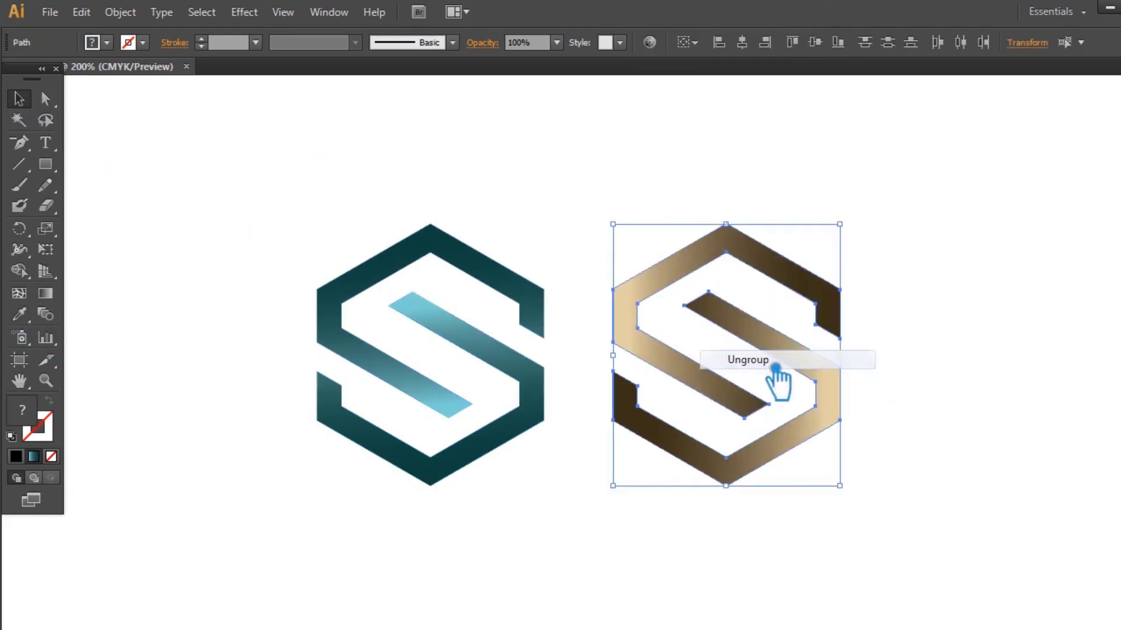
{"action": "left_click", "coordinate": [733, 403]}
{"action": "key", "text": "g"}
{"action": "left_click_drag", "start_coordinate": [736, 419], "coordinate": [719, 225]}
{"action": "left_click", "coordinate": [20, 100]}
{"action": "left_click", "coordinate": [1053, 438]}
Redraw the brown logo's lower gradient near-vertically, from dark brown at the bottom vertex to beige at the inner tip, and select both logos.
{"action": "left_click", "coordinate": [836, 389]}
{"action": "left_click", "coordinate": [47, 293]}
{"action": "left_click_drag", "start_coordinate": [716, 291], "coordinate": [735, 486]}
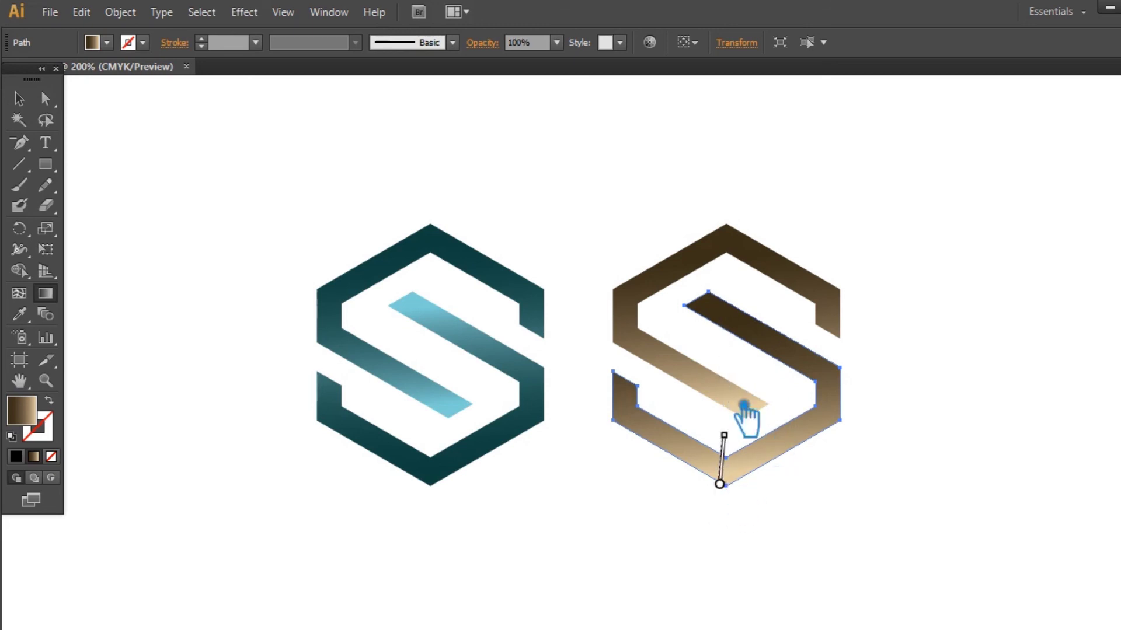
{"action": "left_click_drag", "start_coordinate": [723, 298], "coordinate": [720, 292]}
{"action": "left_click", "coordinate": [20, 98]}
{"action": "left_click", "coordinate": [376, 183]}
{"action": "left_click_drag", "start_coordinate": [891, 525], "coordinate": [529, 299]}
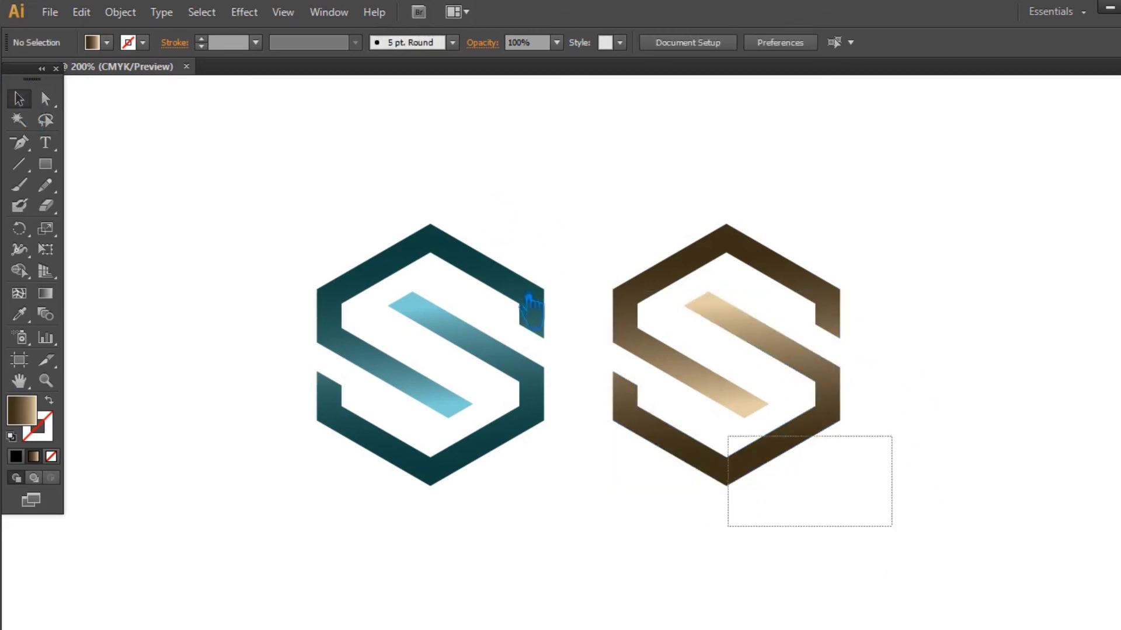
{"action": "left_click_drag", "start_coordinate": [529, 299], "coordinate": [303, 175]}
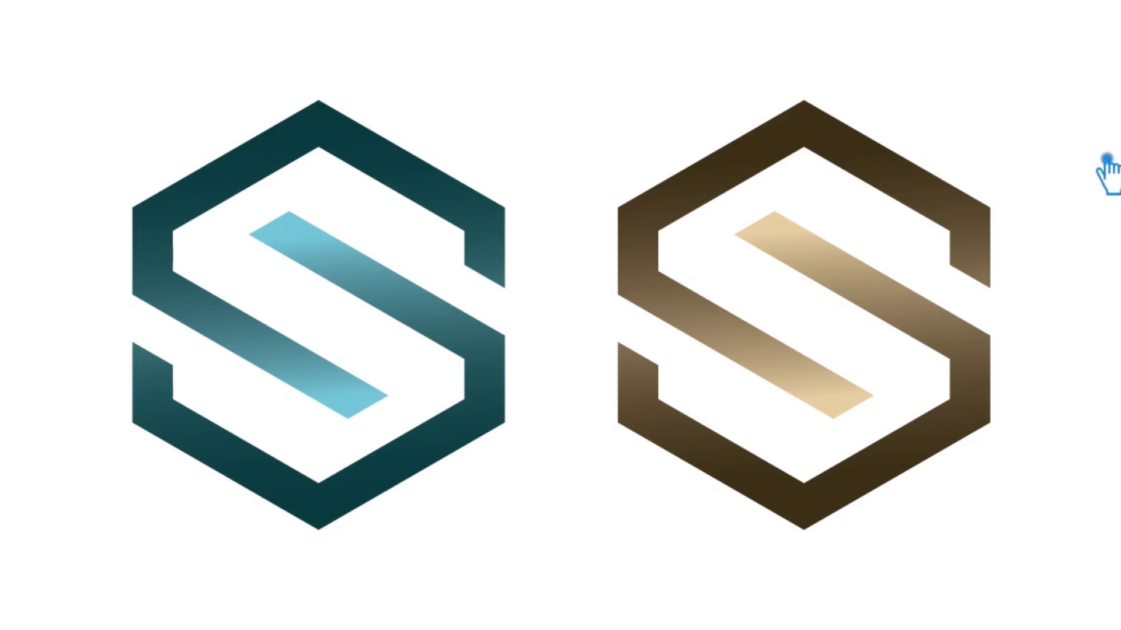